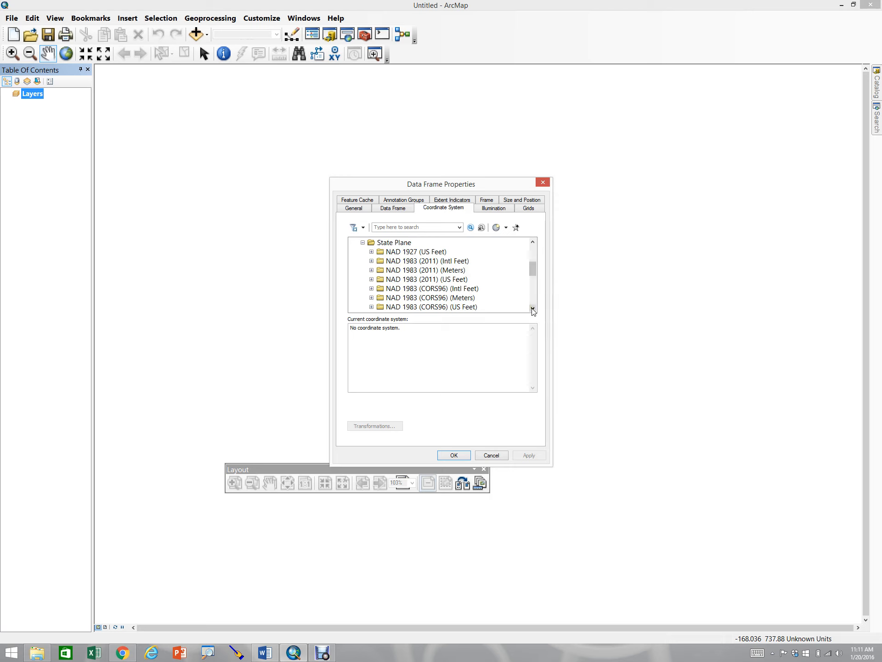
Set the data frame's coordinate system to NAD 1983 HARN StatePlane Florida East FIPS 0901 (US Feet) and apply it
left_click(533, 309)
left_click(533, 309)
left_click(533, 309)
left_click(533, 309)
left_click(533, 309)
left_click(533, 309)
left_click(533, 309)
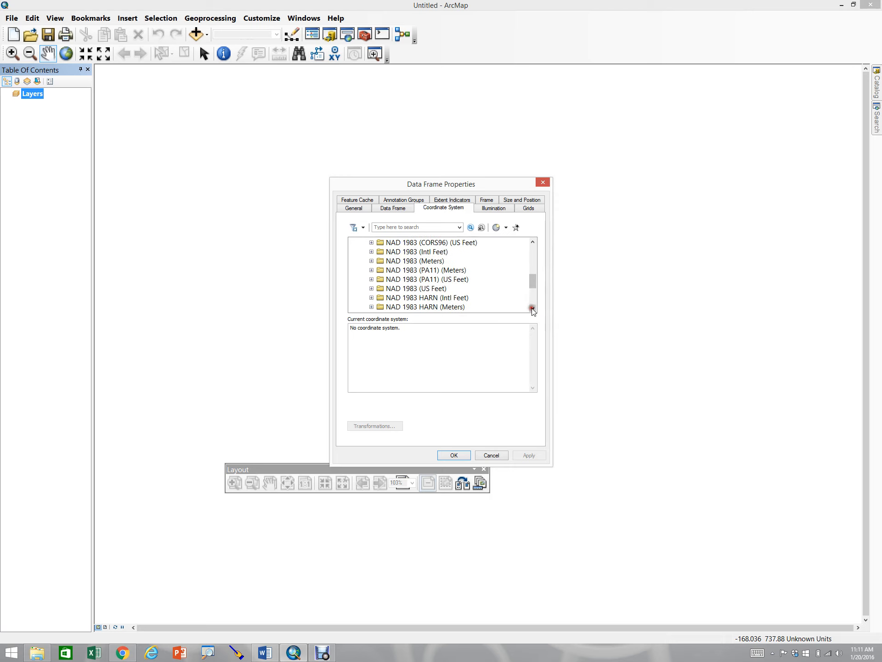
left_click(533, 309)
left_click(533, 309)
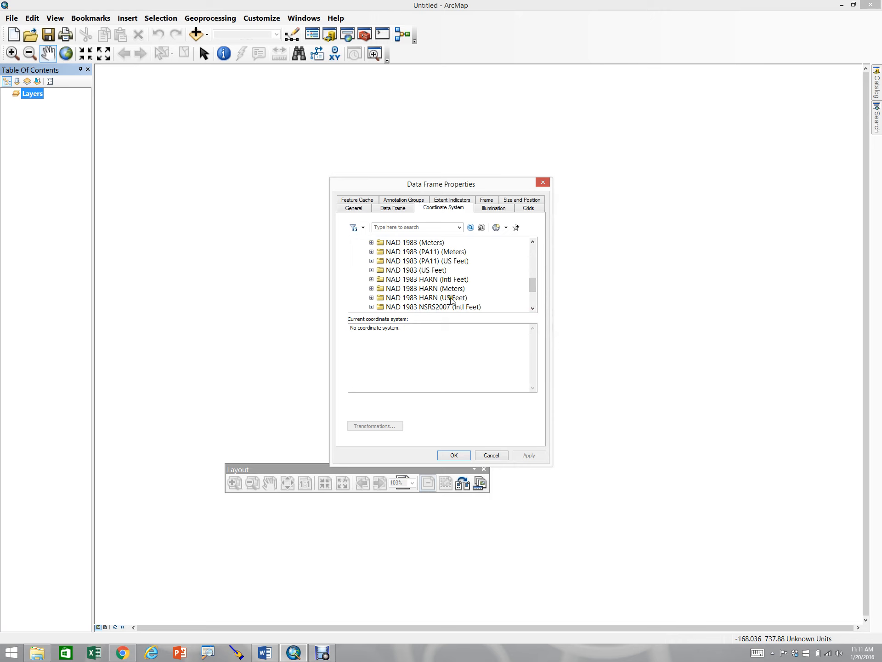
left_click(373, 298)
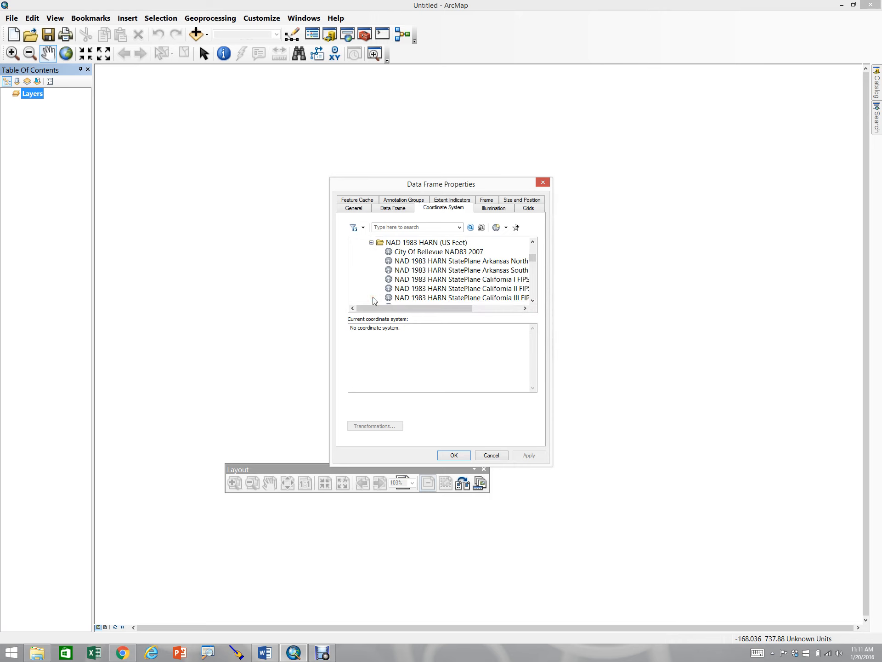
left_click(533, 300)
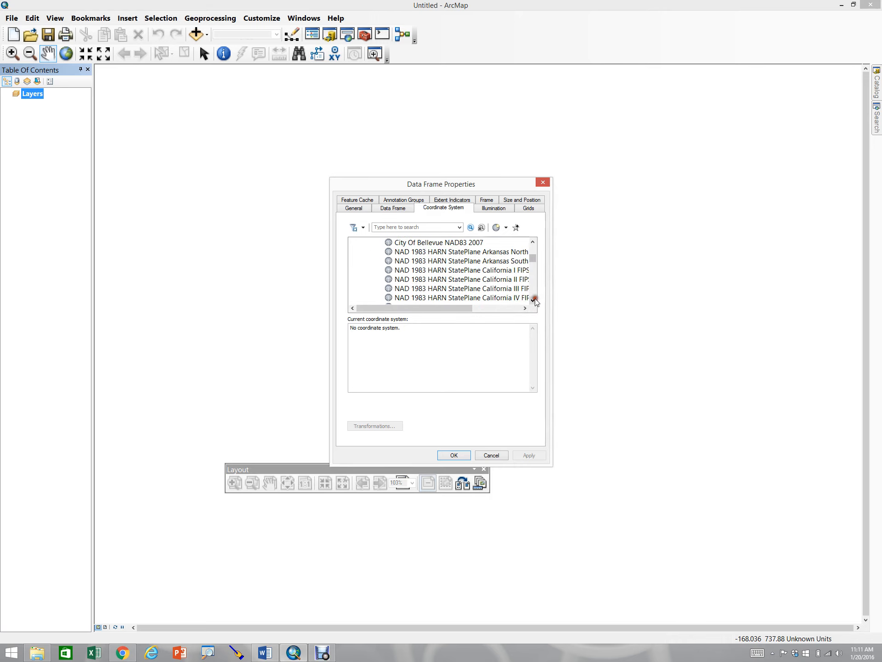
left_click(533, 300)
left_click(533, 300)
left_click(533, 299)
left_click(533, 300)
left_click(533, 300)
left_click(533, 300)
left_click(533, 300)
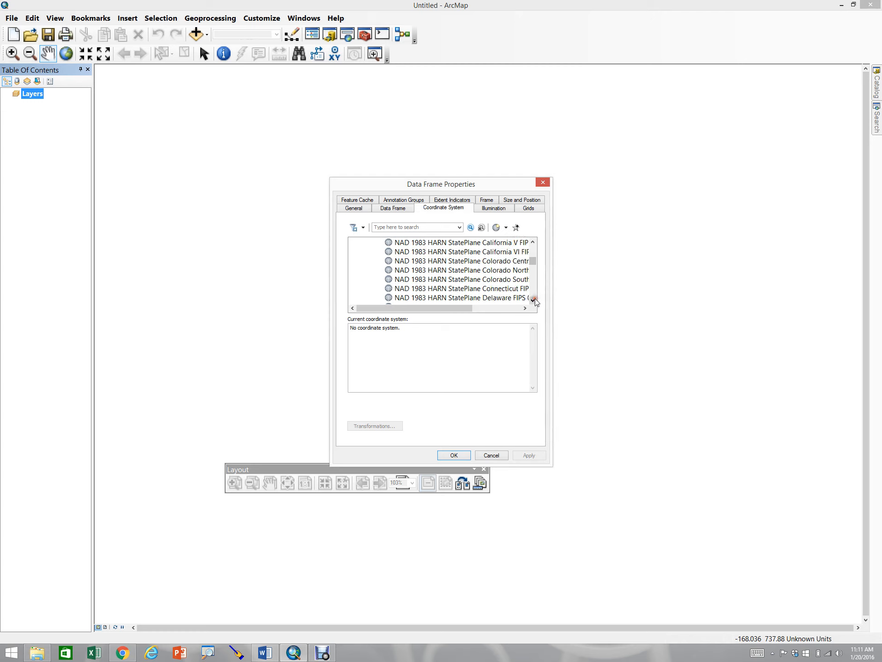
left_click(533, 300)
left_click(533, 299)
left_click(533, 299)
left_click(533, 299)
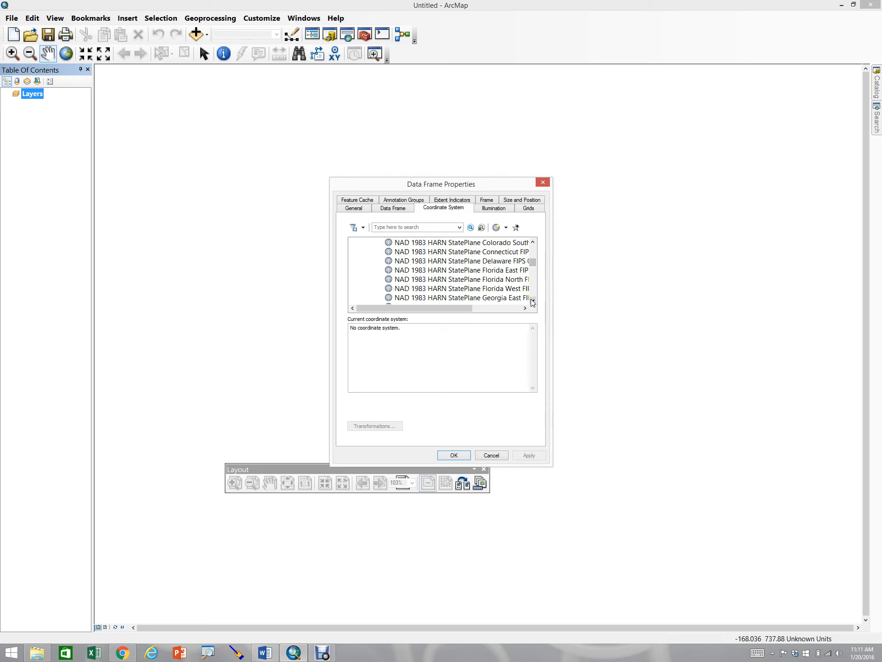
left_click(477, 273)
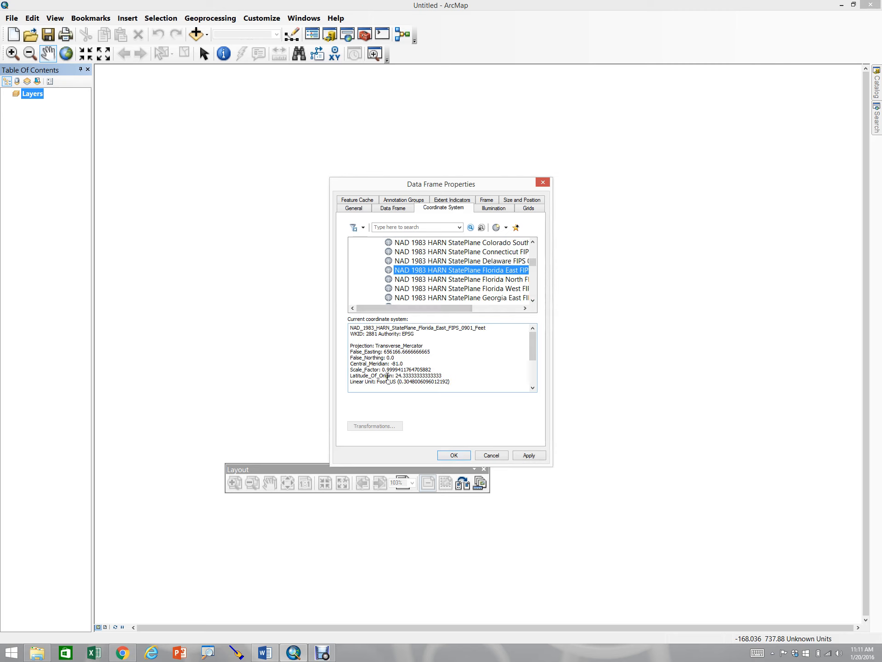
left_click(529, 455)
left_click(458, 455)
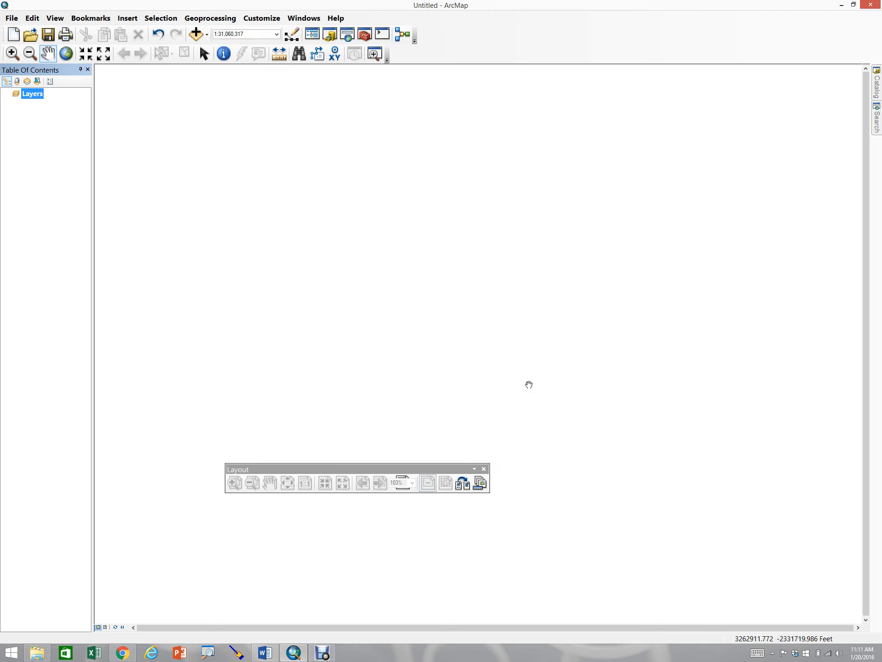
Set the map scale to 1:1,200
left_click(245, 34)
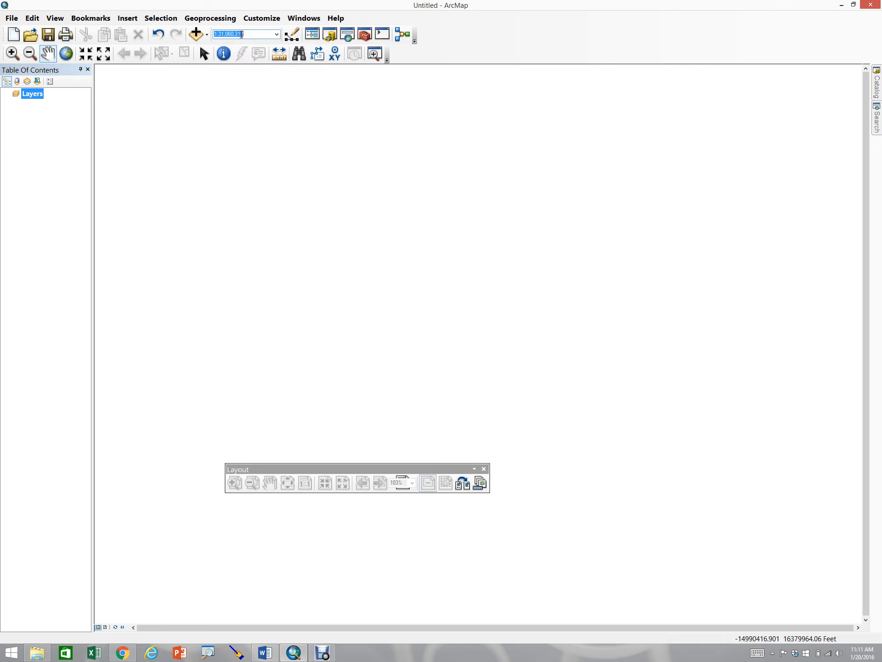
type("1200")
key("Return")
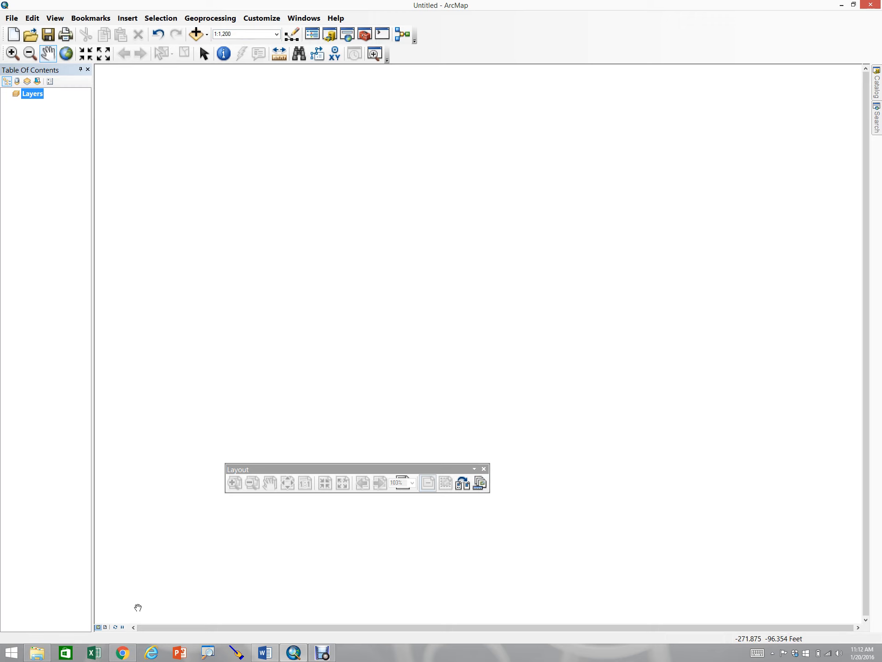
Switch to the layout view and move the floating Layout toolbar out of the way
left_click(244, 33)
left_click(105, 628)
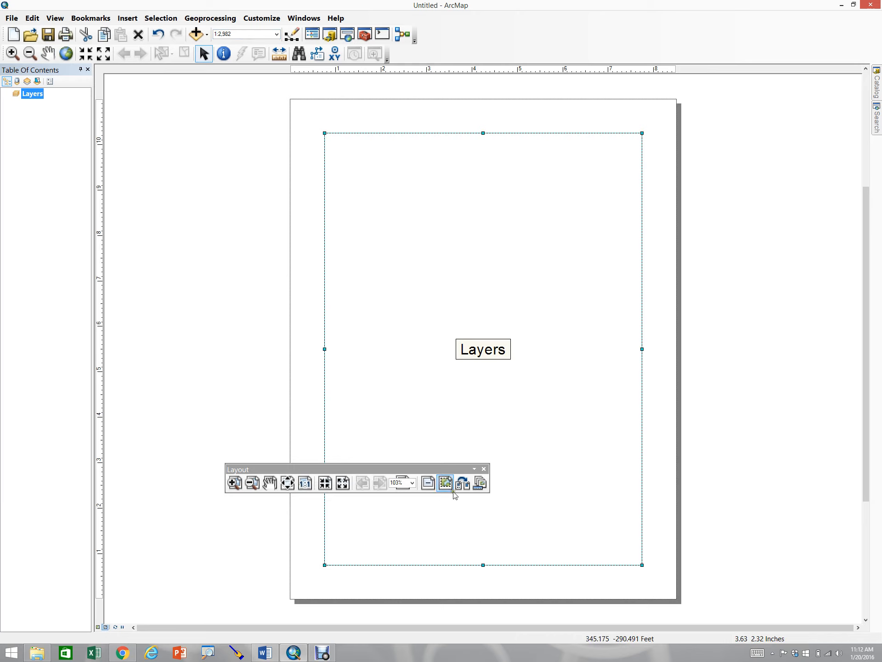
left_click_drag(416, 469, 201, 565)
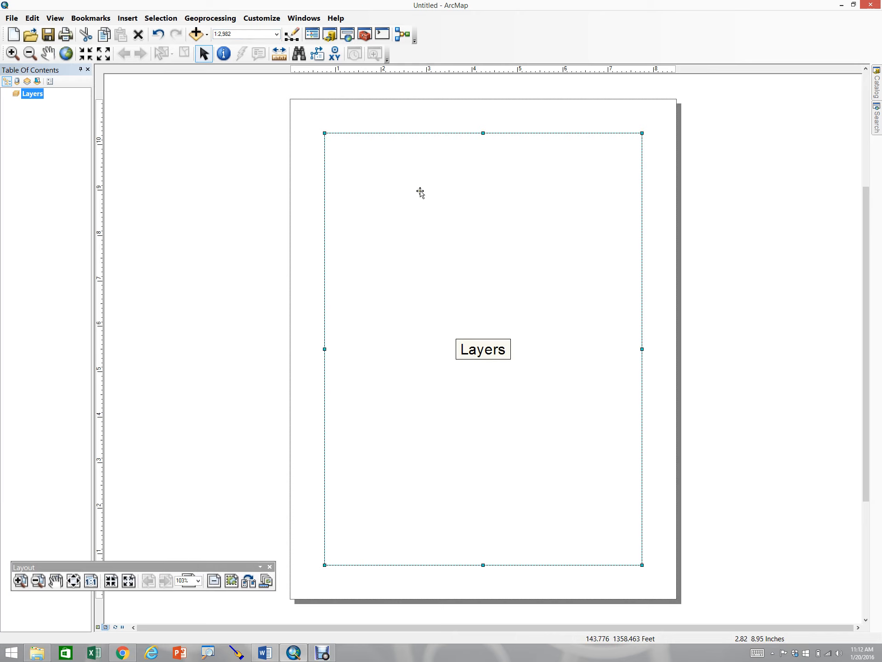
Move the data frame off the page to its right and shorten it into a wide rectangle
left_click_drag(387, 255, 765, 236)
scroll(483, 238, "down", 2)
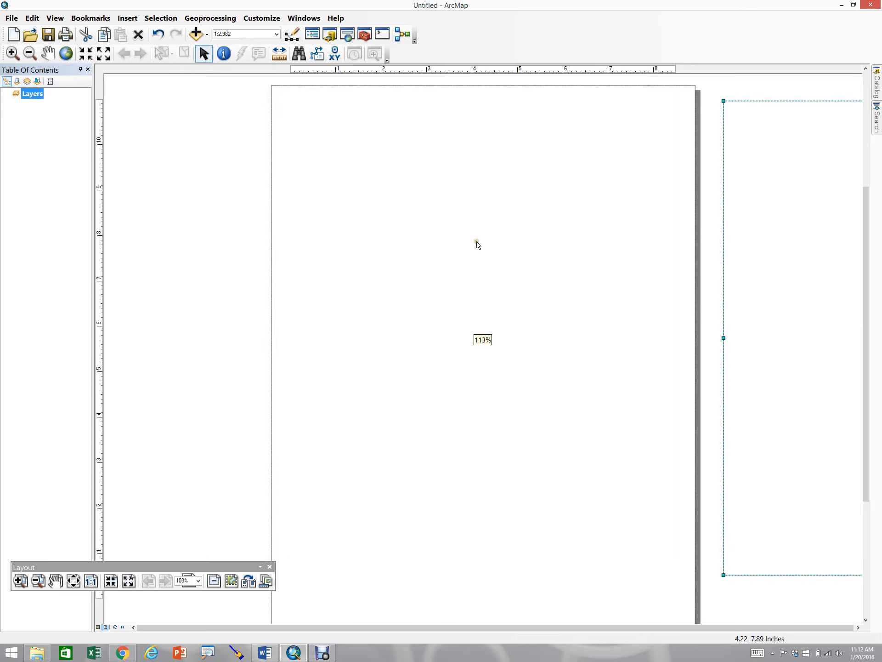
scroll(464, 256, "down", 1)
scroll(463, 254, "up", 2)
scroll(465, 256, "up", 3)
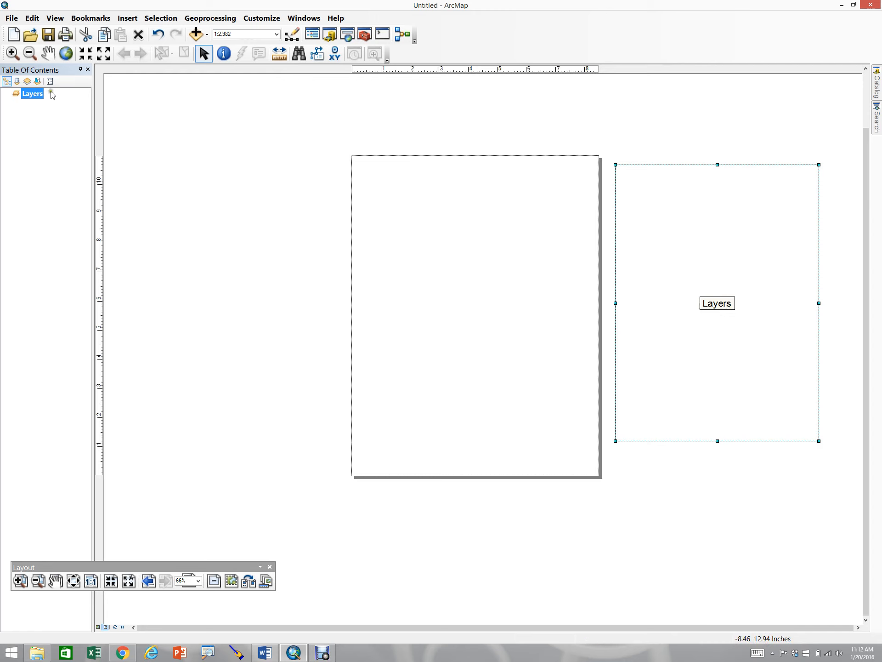
left_click(718, 440)
left_click_drag(720, 401, 696, 266)
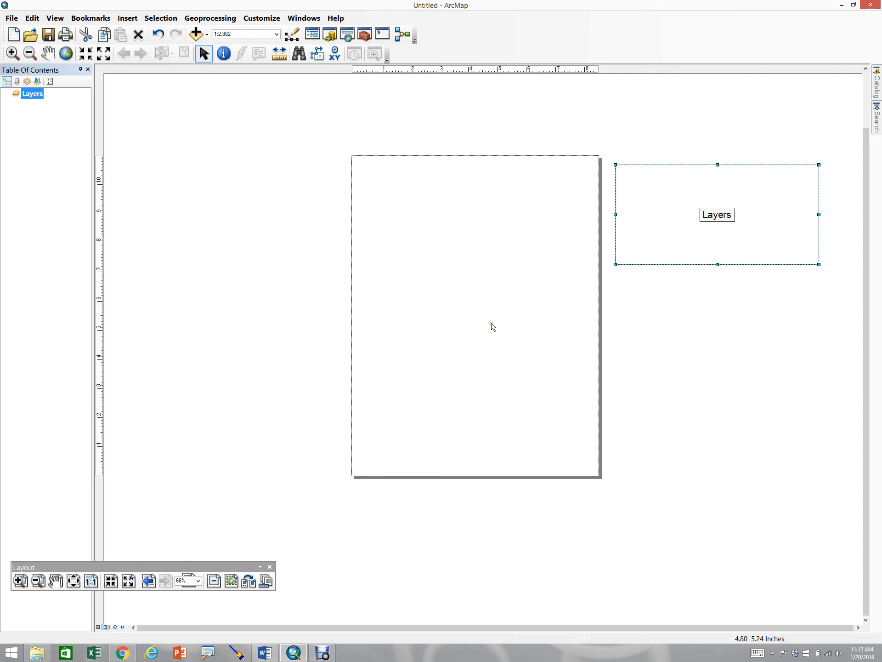
Dock the Layout toolbar along the bottom of the window
left_click_drag(135, 566, 312, 553)
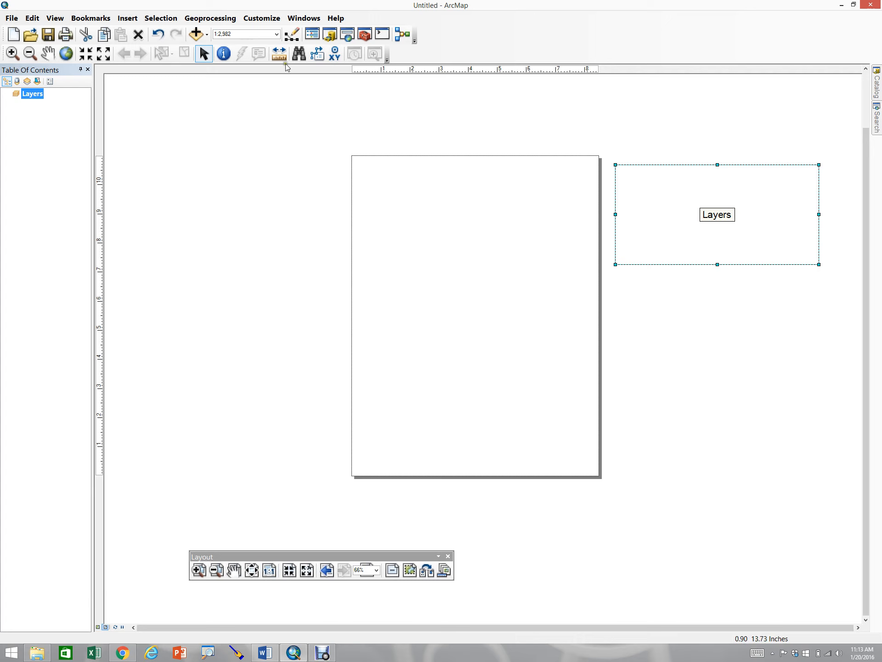
left_click(98, 628)
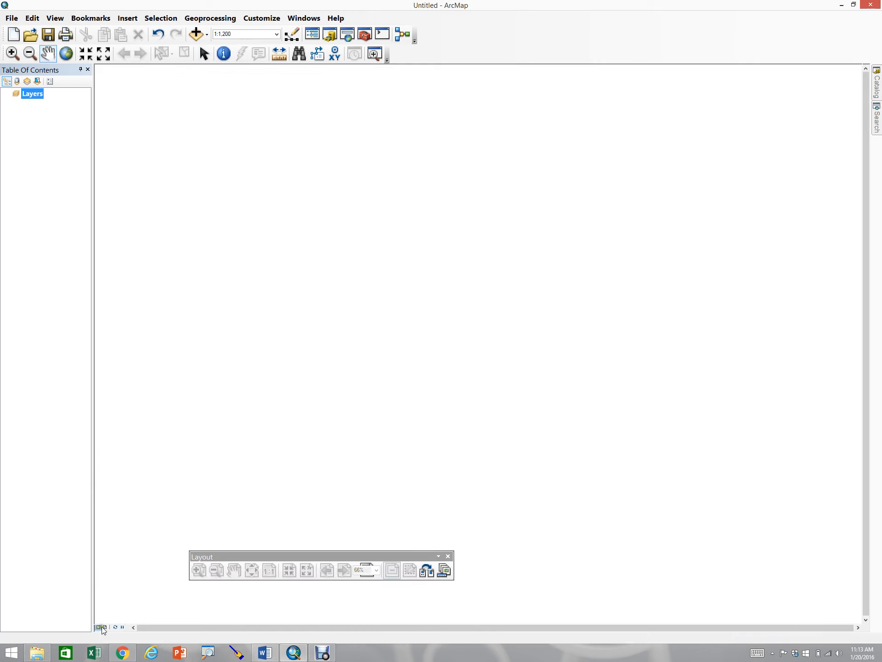
left_click(106, 627)
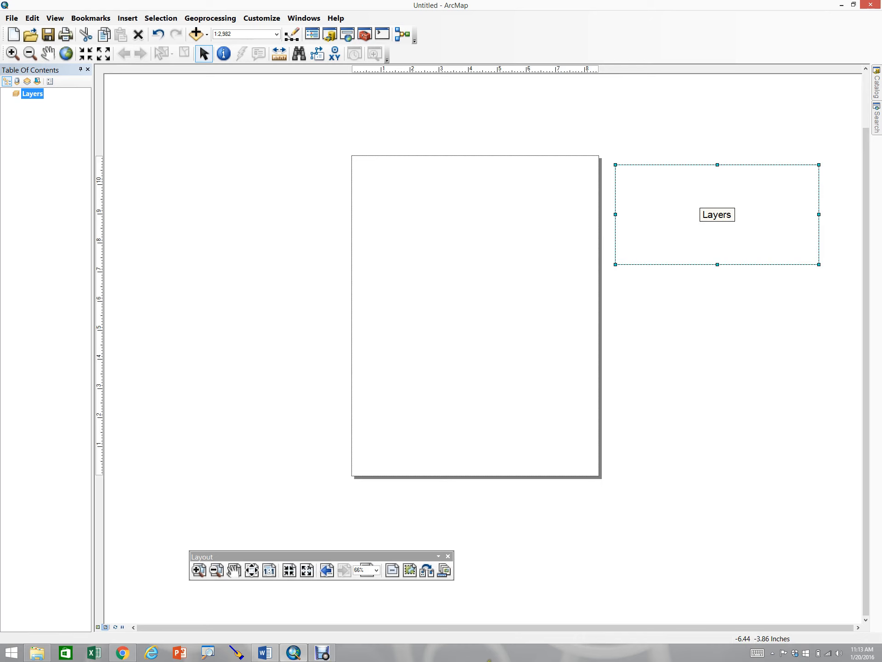
left_click_drag(245, 560, 51, 623)
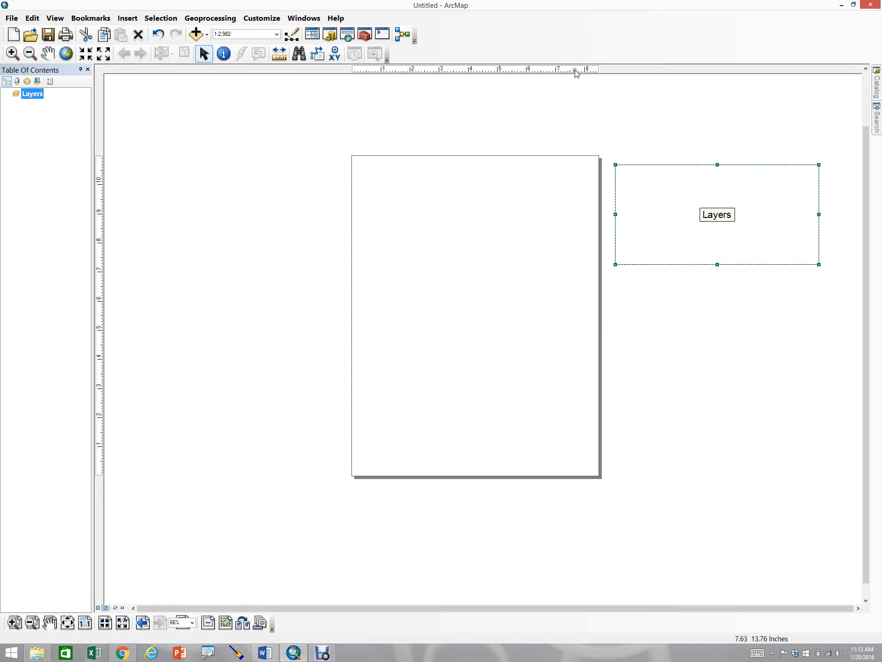
Turn on the Draw toolbar and dock it beneath the Layout toolbar
right_click(547, 36)
left_click(507, 42)
right_click(585, 36)
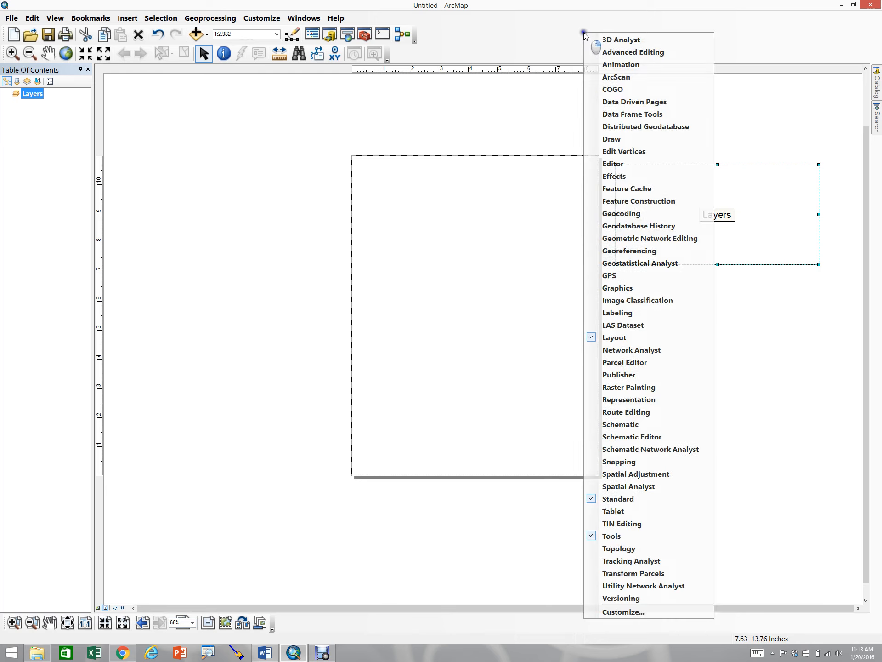
left_click(589, 138)
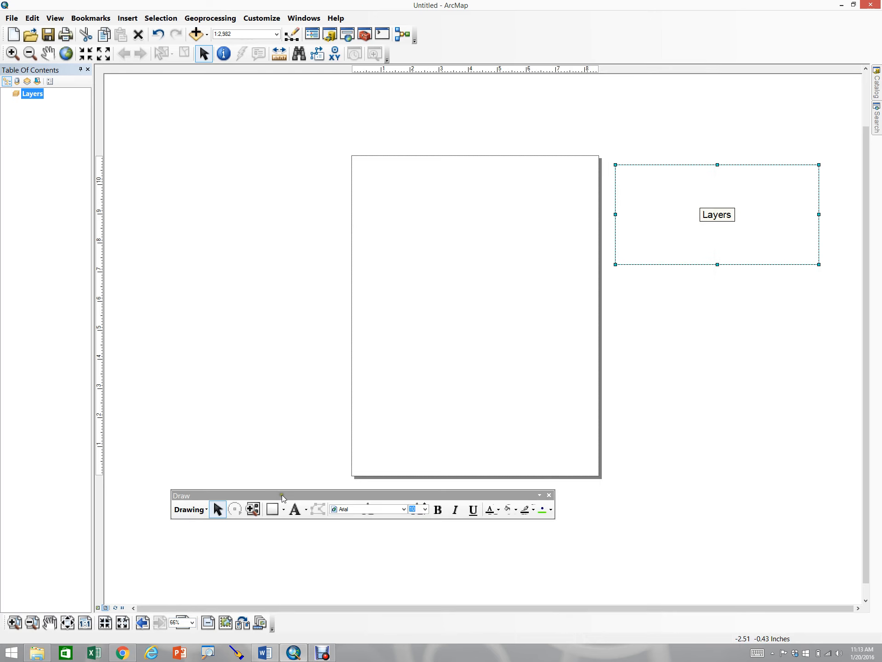
mouse_move(283, 498)
left_mouse_down()
mouse_move(306, 539)
mouse_move(275, 620)
mouse_move(220, 616)
mouse_move(111, 635)
mouse_move(21, 630)
left_mouse_up()
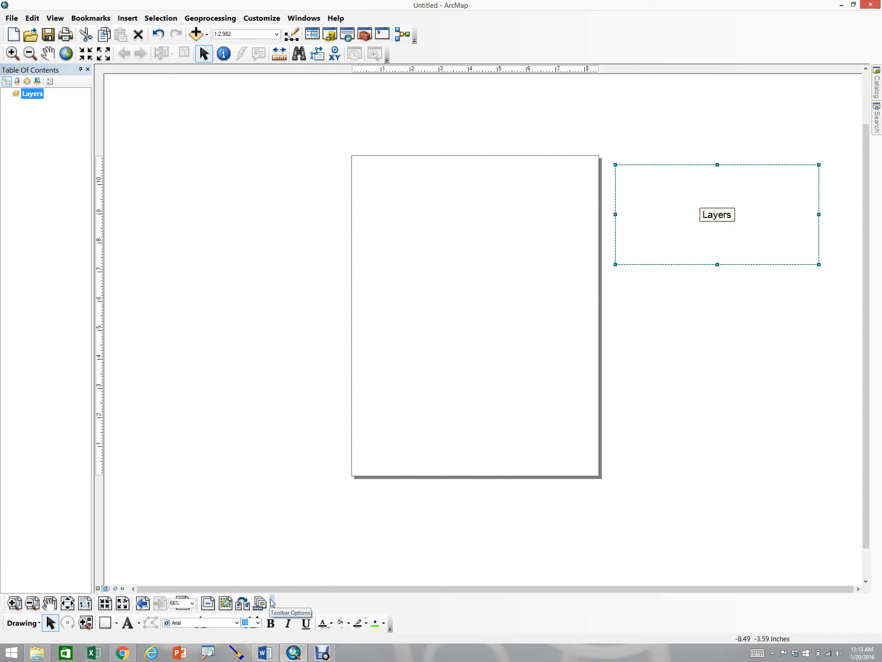
Turn on the Graphics toolbar and dock it beside the Layout toolbar
right_click(500, 42)
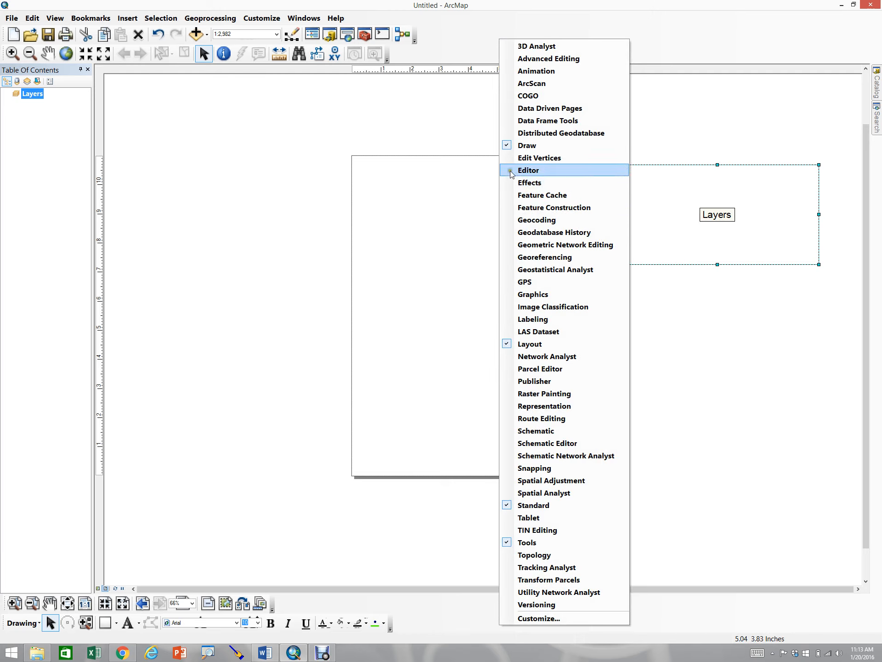
left_click(510, 299)
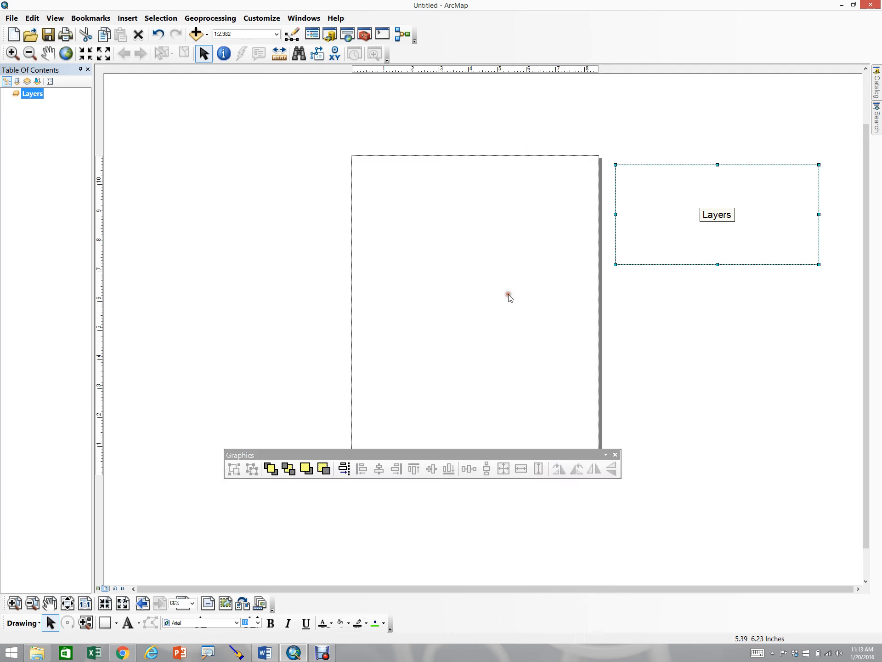
left_click_drag(311, 456, 370, 587)
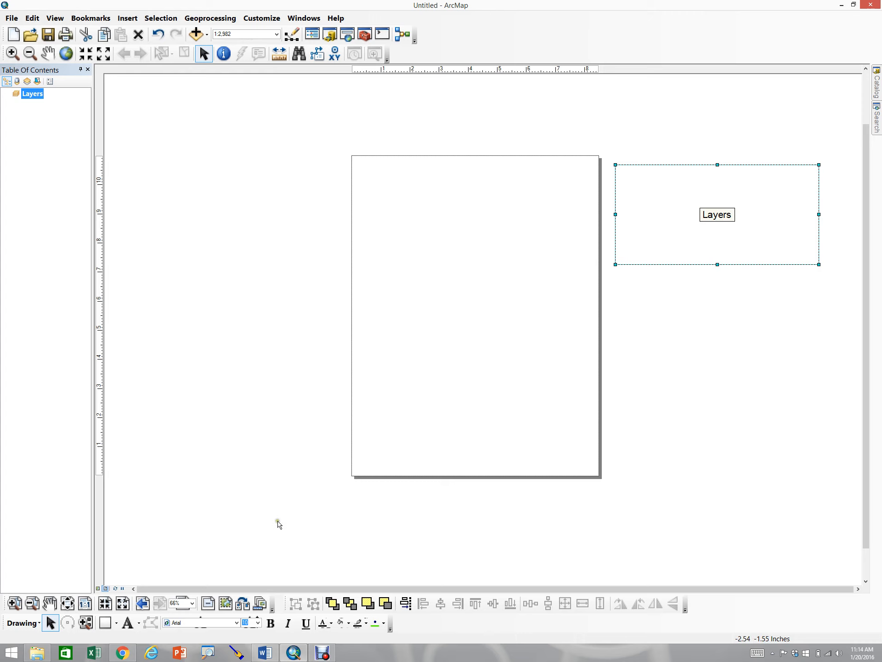
Zoom in on the layout page with a box and return to the whole-page view
left_click(15, 604)
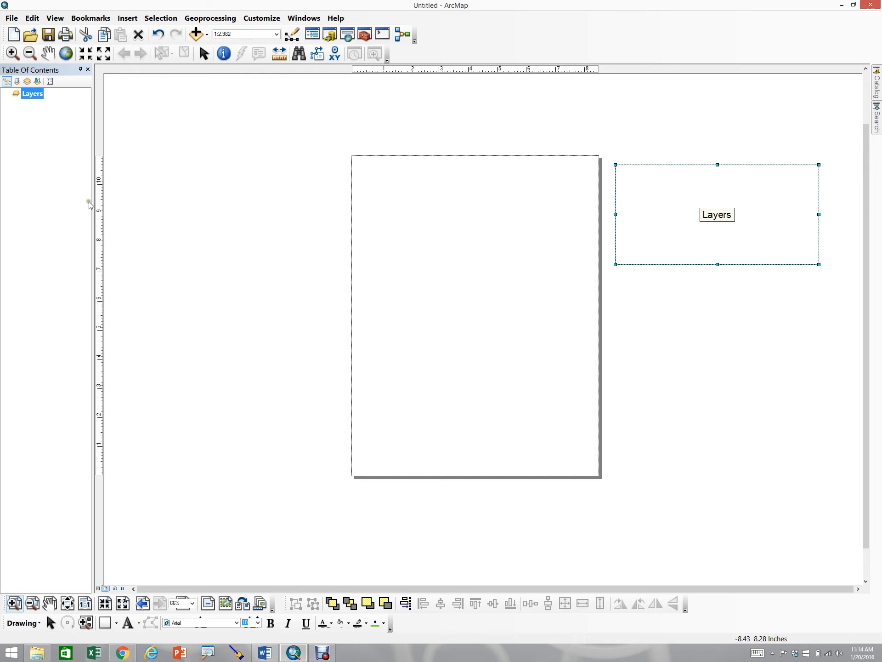
left_click_drag(303, 133, 647, 492)
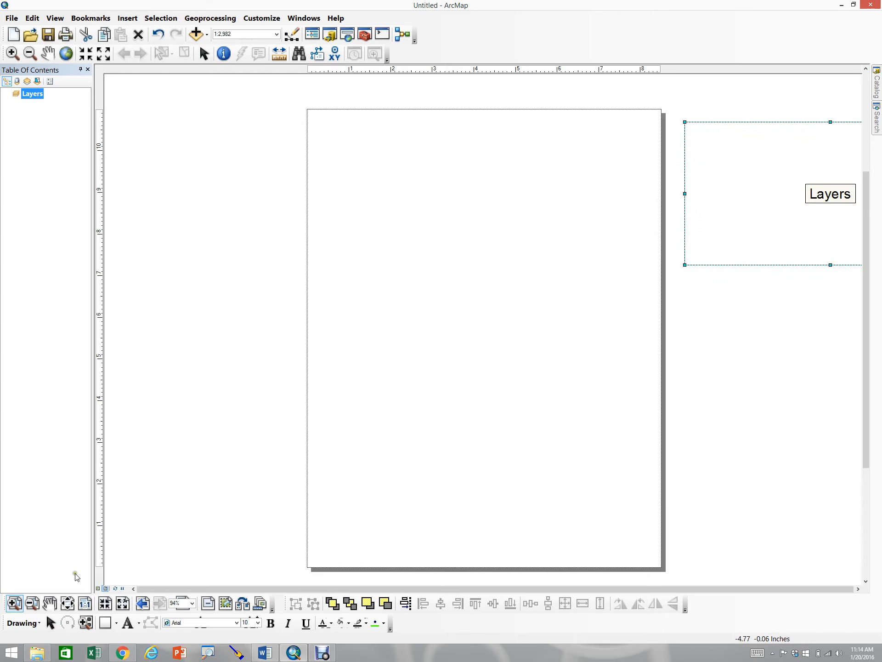
left_click(67, 605)
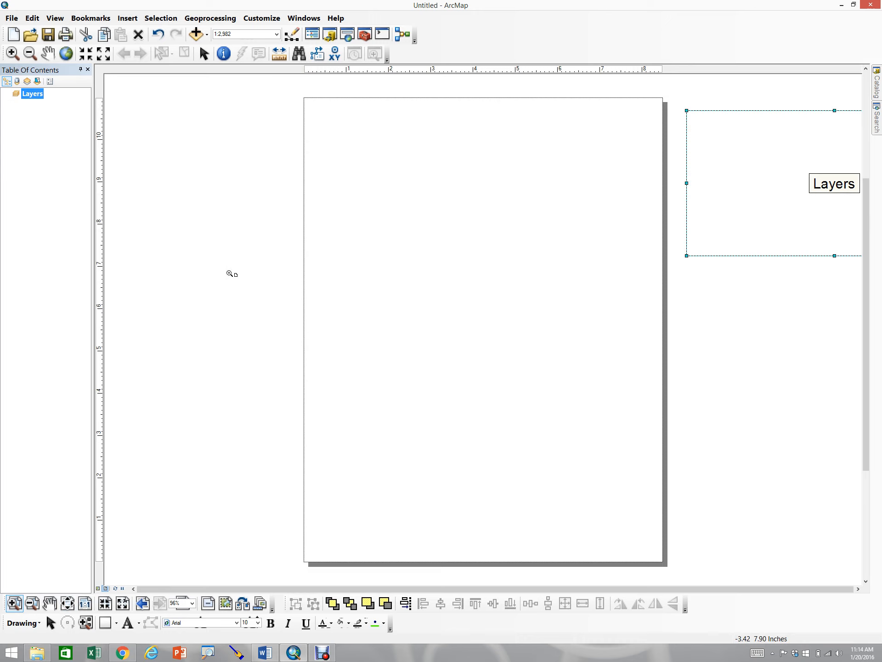
right_click(160, 227)
left_click(191, 189)
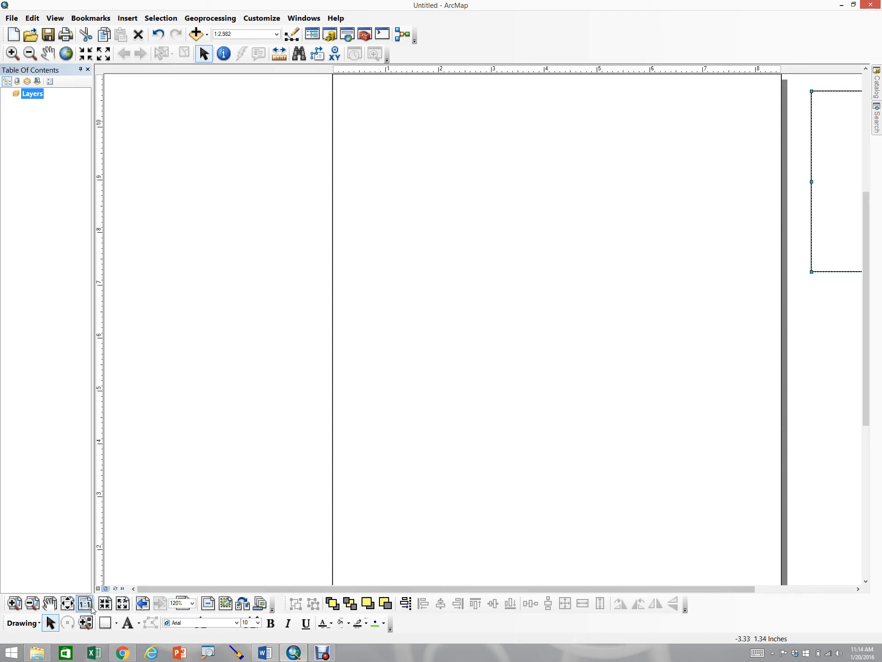
left_click(72, 604)
Open Page and Print Setup to review the printer and page size settings, then close it
right_click(189, 315)
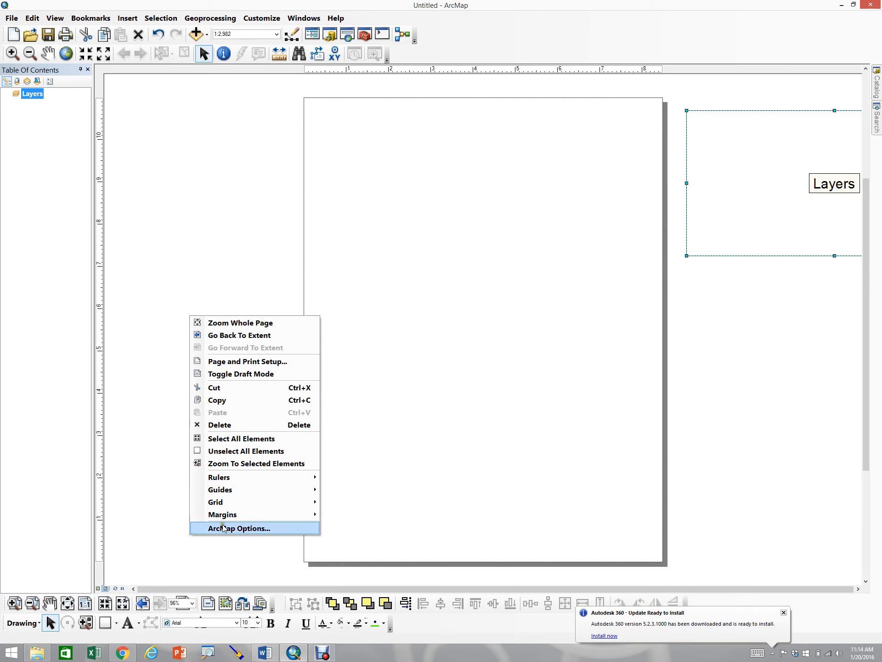
mouse_move(218, 479)
mouse_move(234, 521)
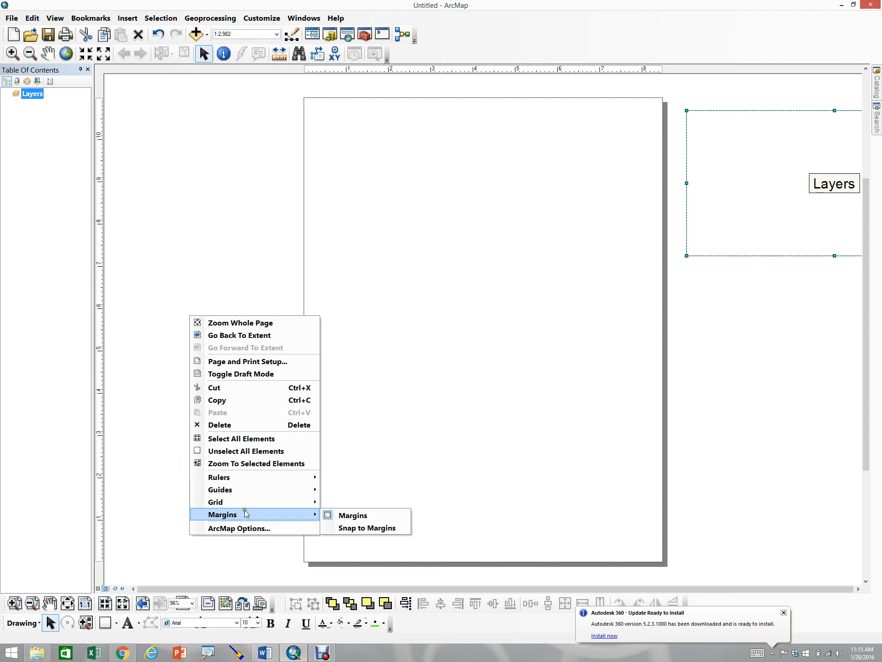
left_click(244, 362)
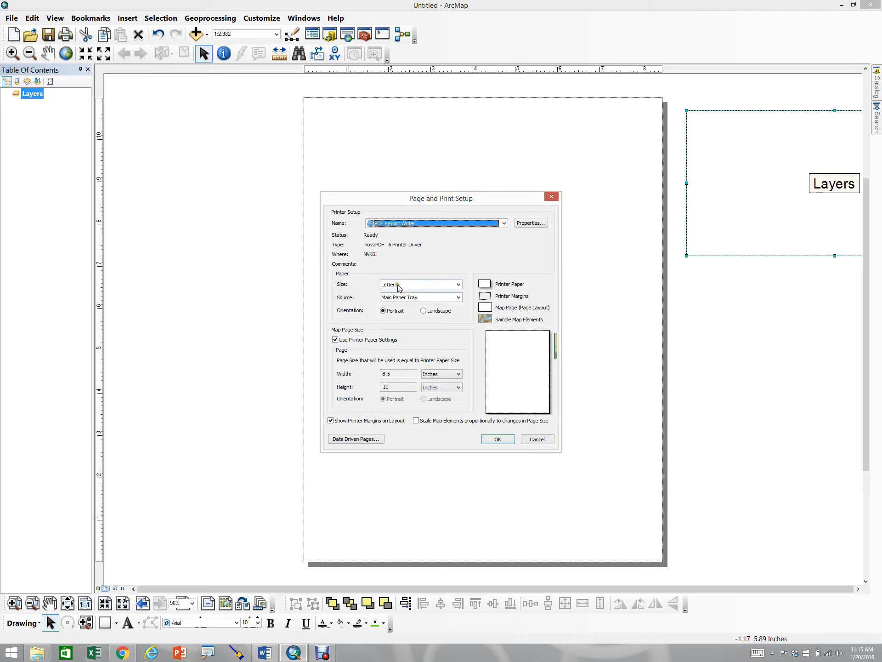
left_click(382, 226)
left_click(382, 233)
left_click(510, 441)
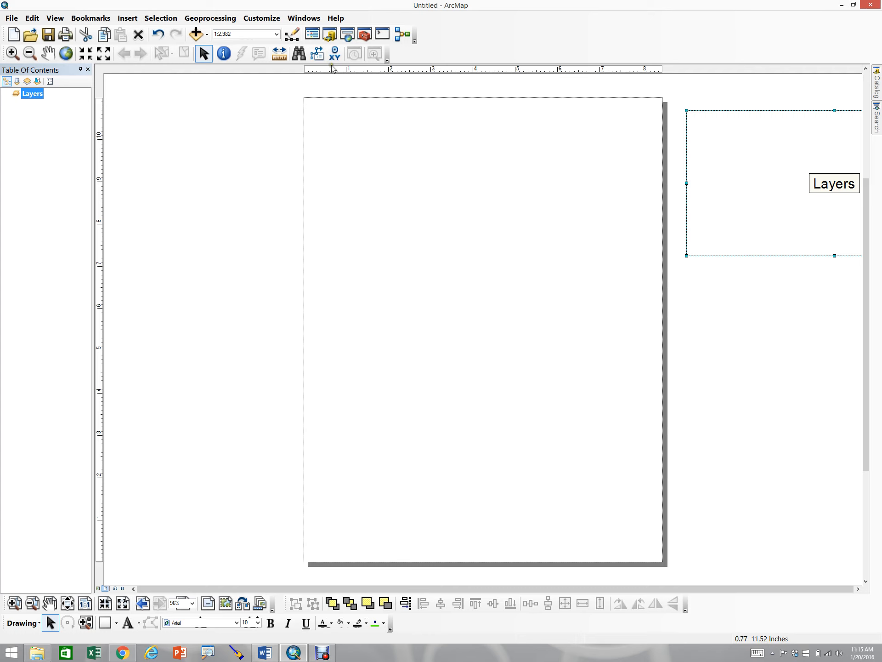
Configure layout view options: ruler smallest division 0.1 in, visible grid with 0.1 in horizontal and vertical spacing, and 0.1 in snap tolerance
right_click(199, 208)
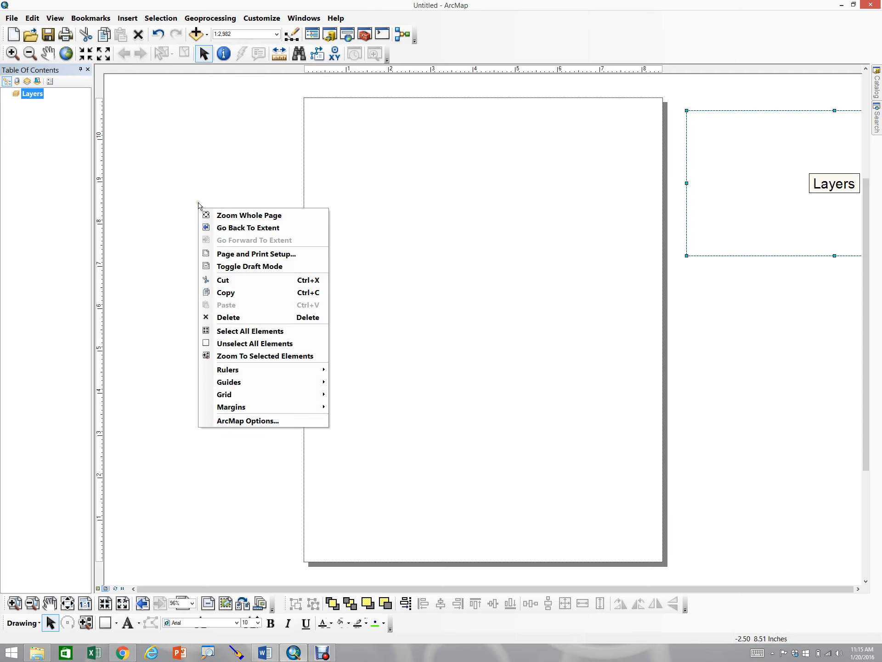
left_click(222, 420)
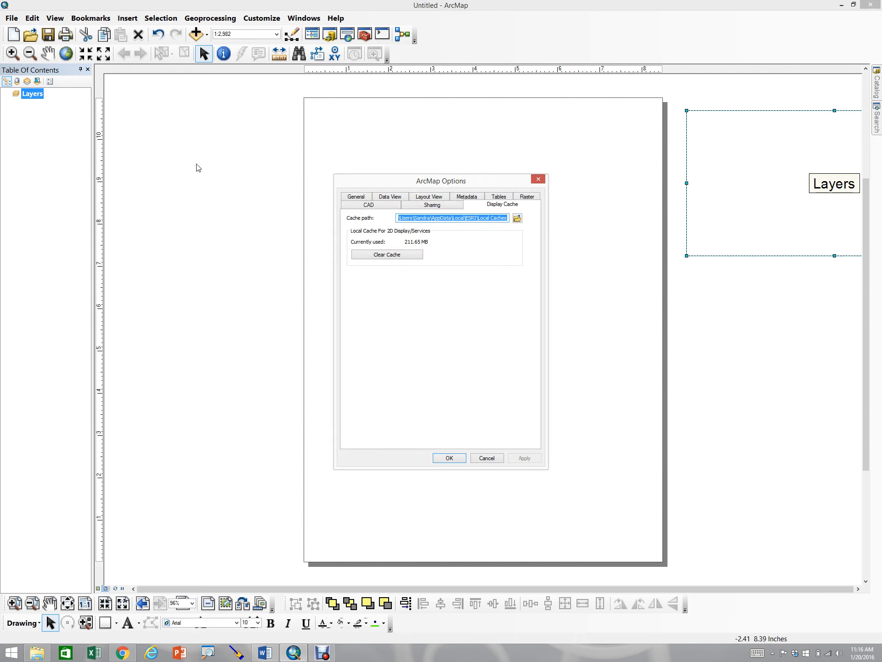
left_click(438, 195)
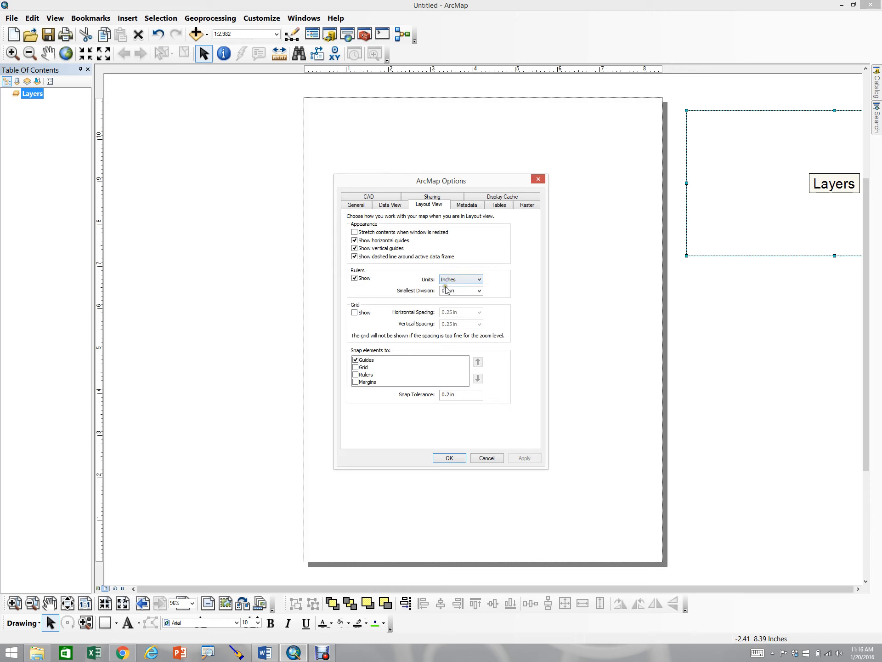
left_click(476, 294)
left_click(355, 313)
double_click(453, 315)
type(".1")
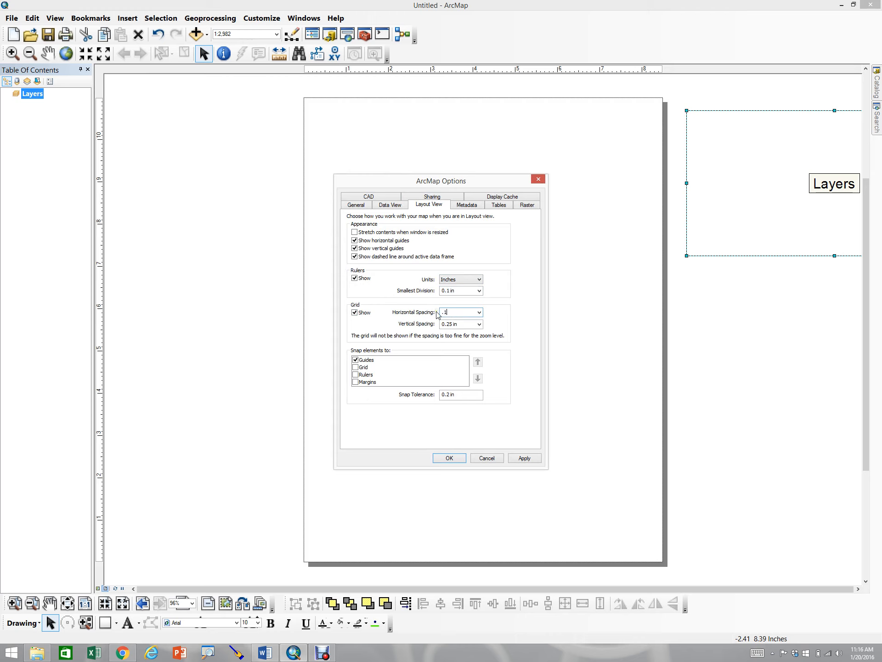
left_click(458, 322)
type(".1")
left_click_drag(469, 394, 399, 394)
type(".1")
left_click(523, 458)
left_click(449, 458)
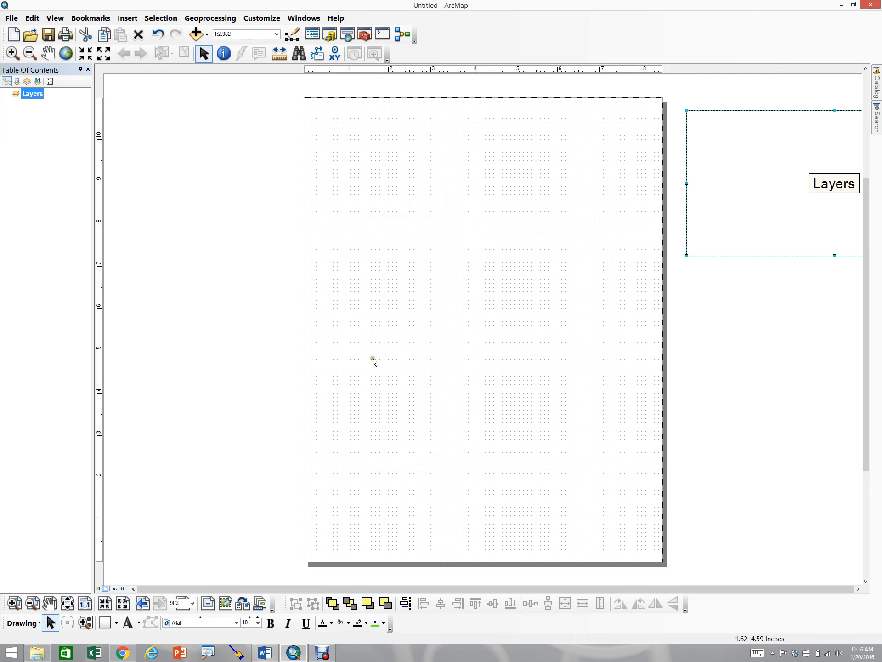
Zoom into the top of the page and add vertical guides near the left and right page margins
left_click(15, 603)
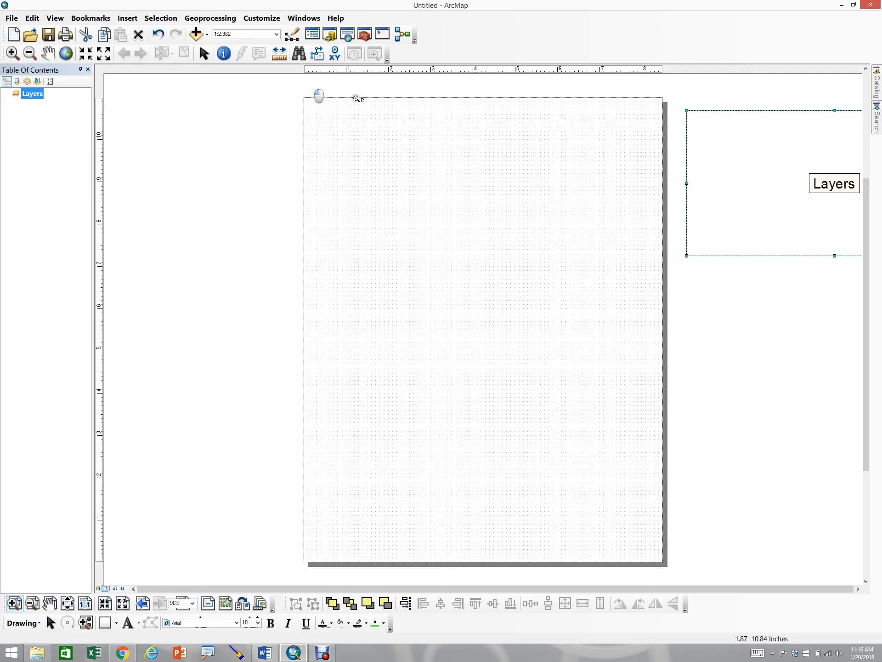
left_click_drag(295, 81, 692, 136)
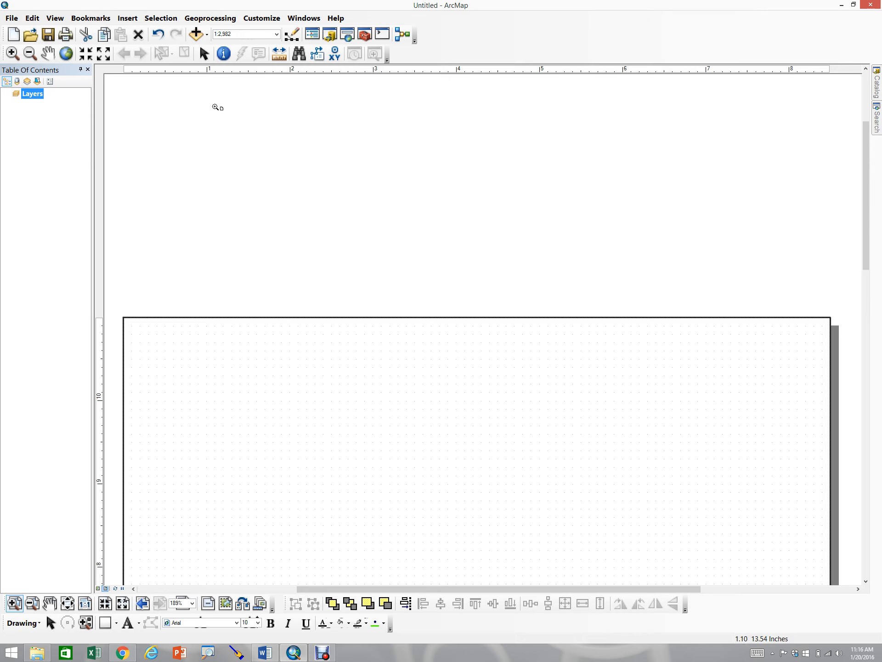
left_click(173, 71)
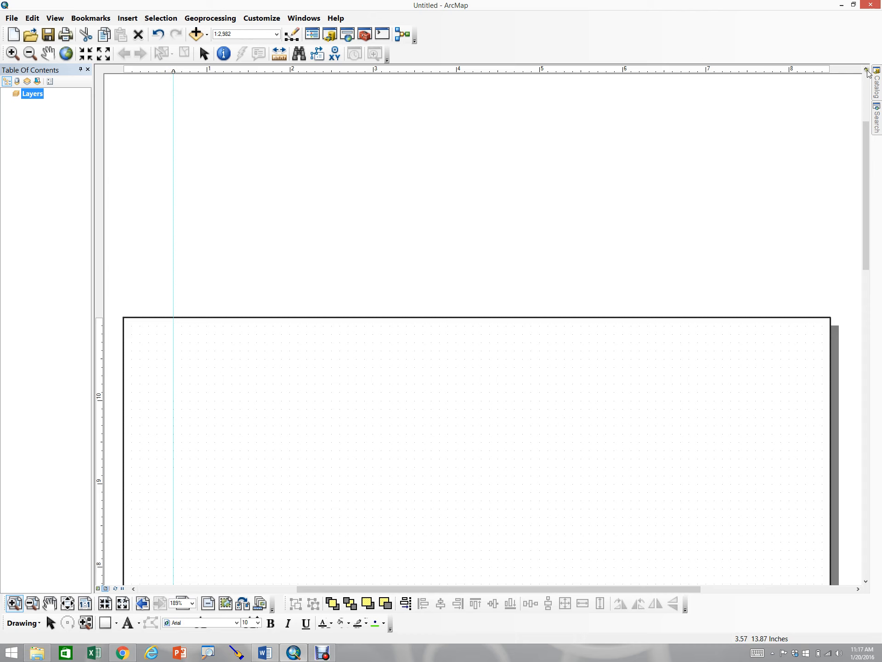
left_click(807, 71)
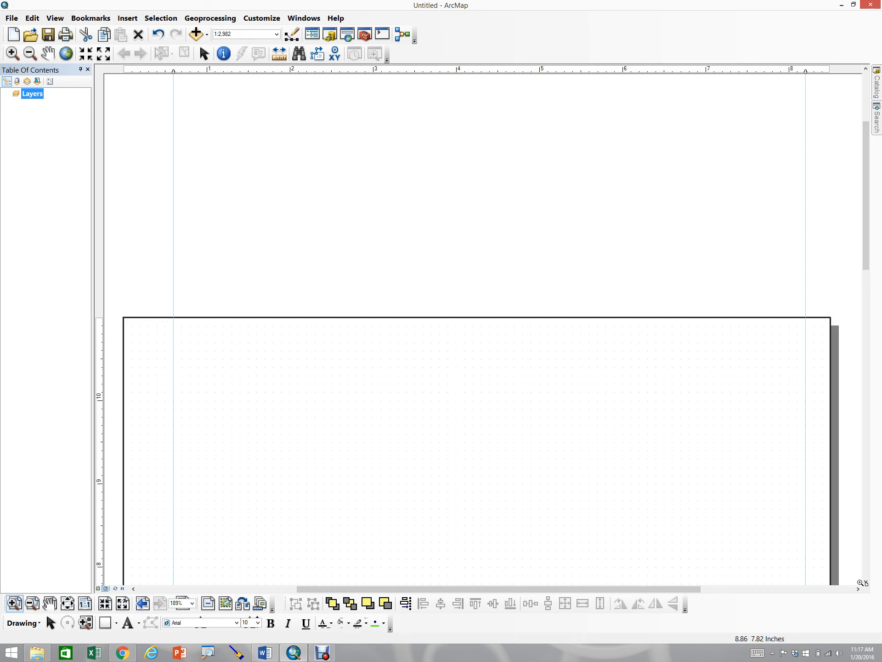
Add horizontal guides near the top and bottom page margins, then return to the whole-page view
scroll(865, 582, "down", 3)
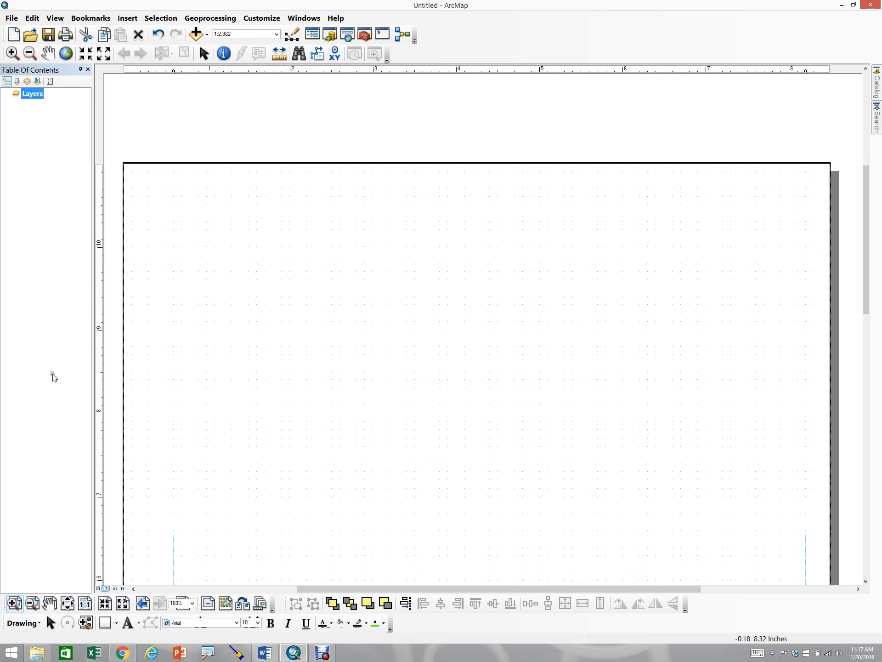
left_click(100, 194)
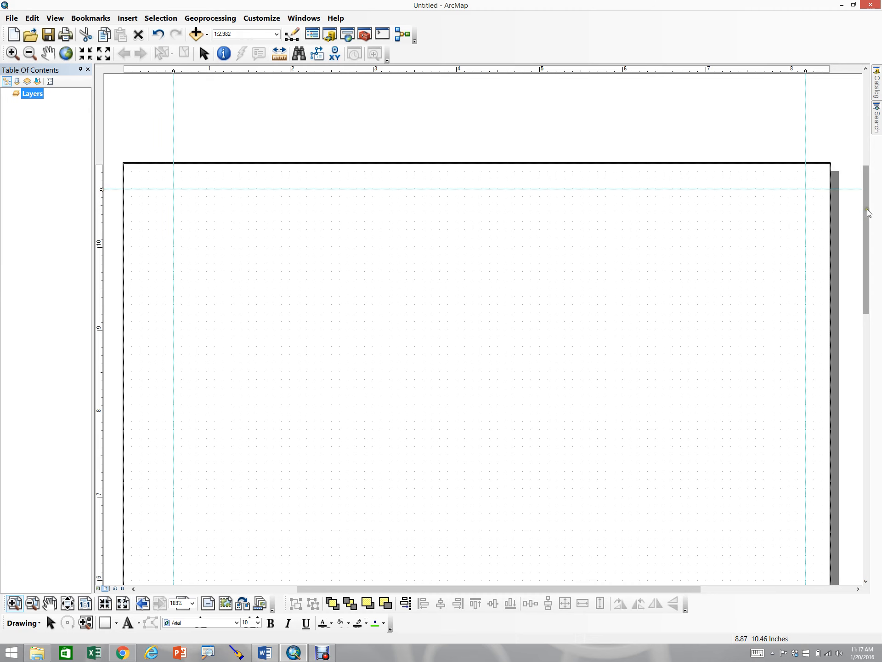
left_click_drag(868, 212, 868, 478)
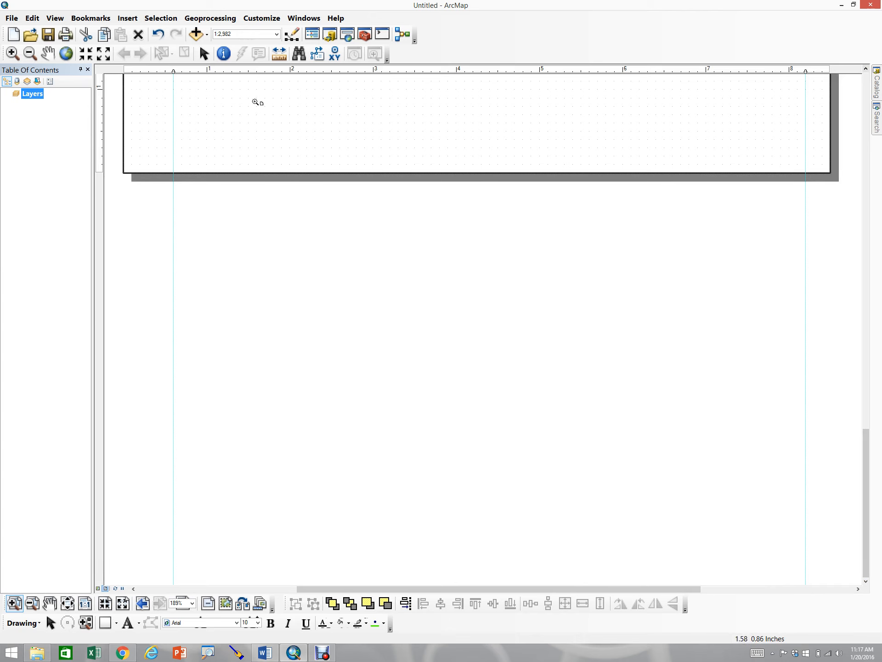
left_click(101, 156)
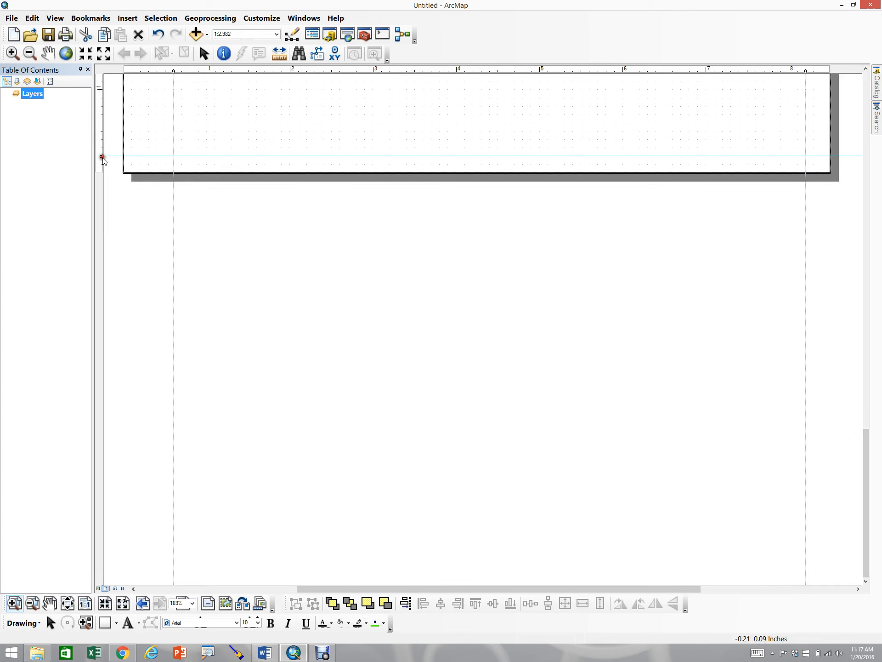
left_click(67, 604)
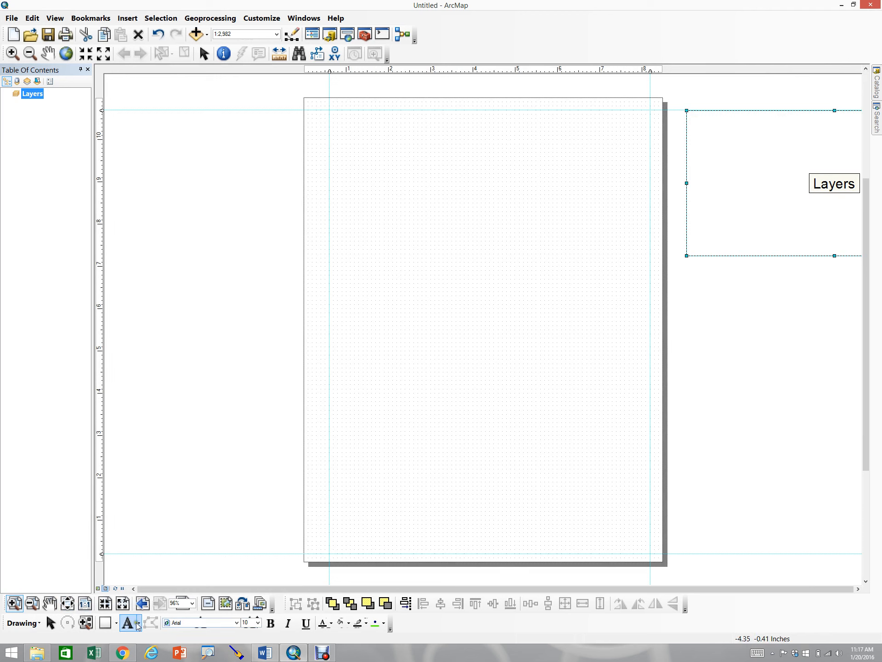
Draw a rectangle snapped to the four margin guides as the page border
left_click(107, 624)
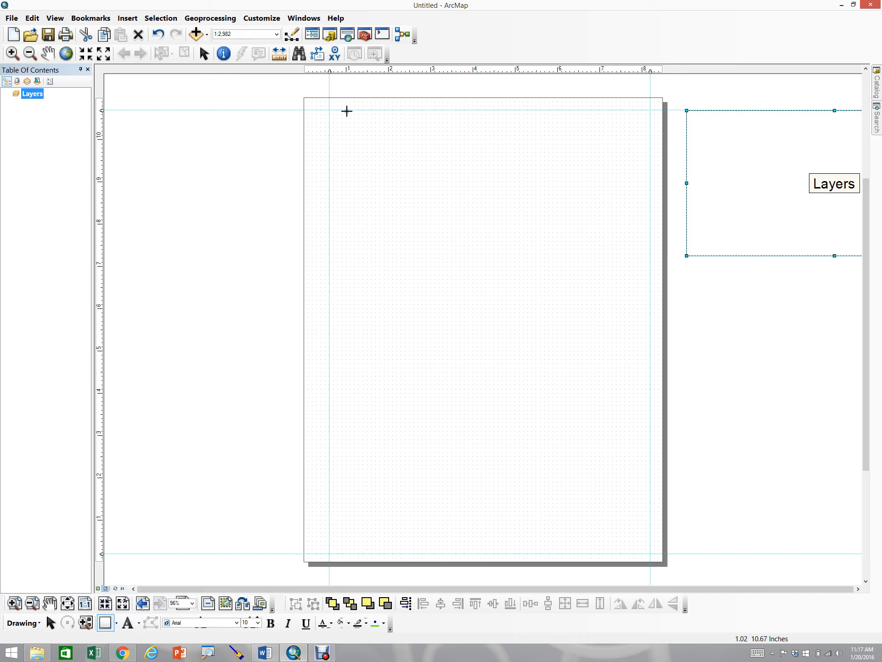
left_click_drag(329, 109, 650, 552)
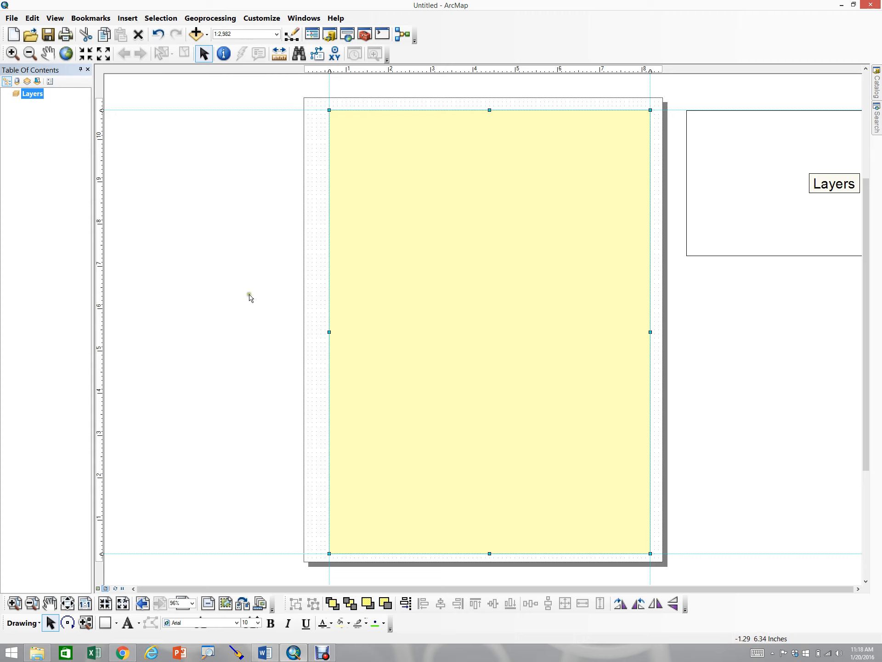
left_click(225, 302)
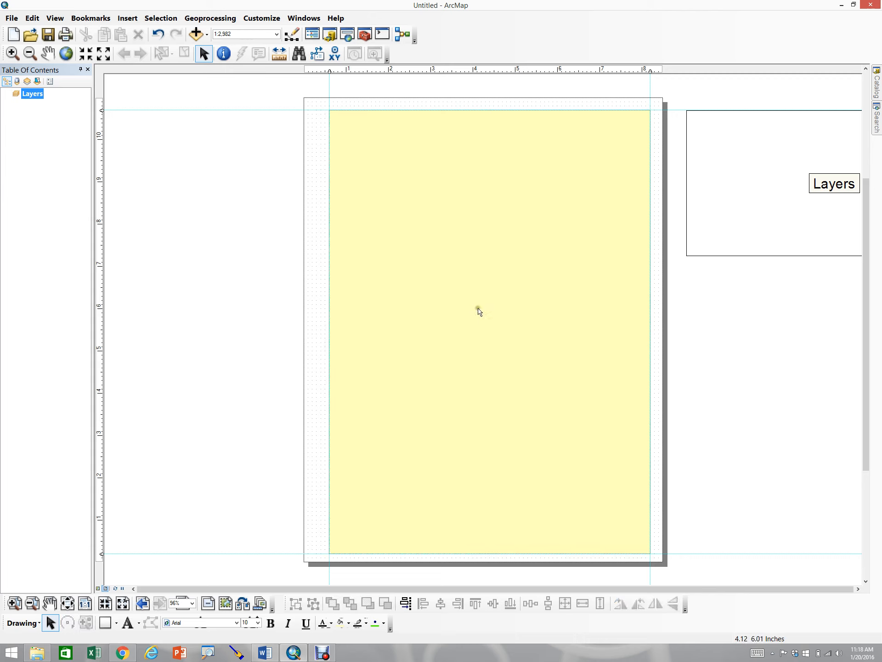
Set the border rectangle's fill to no color, its outline to black, and its outline width to 1.5
left_click(484, 255)
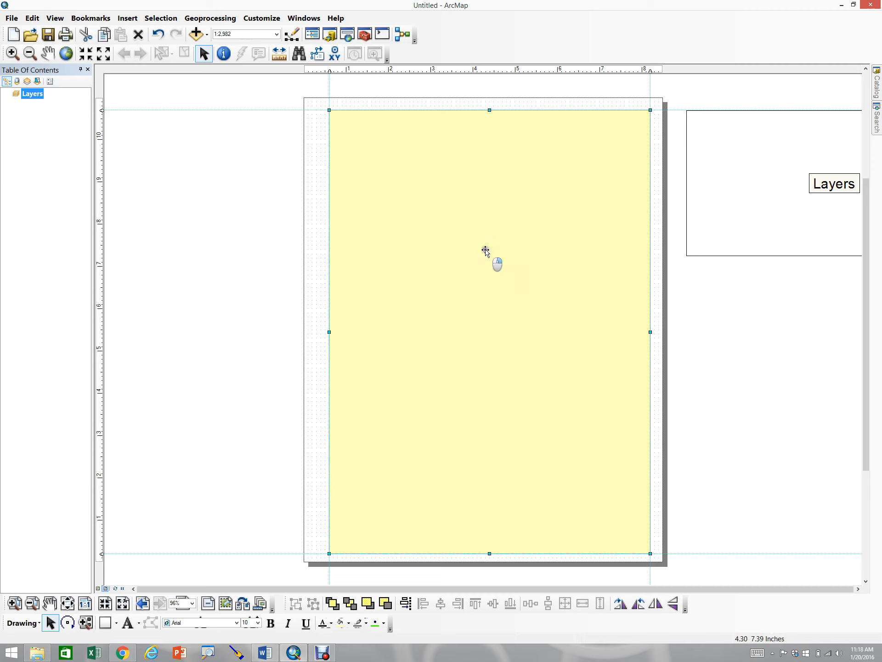
right_click(485, 251)
left_click(522, 441)
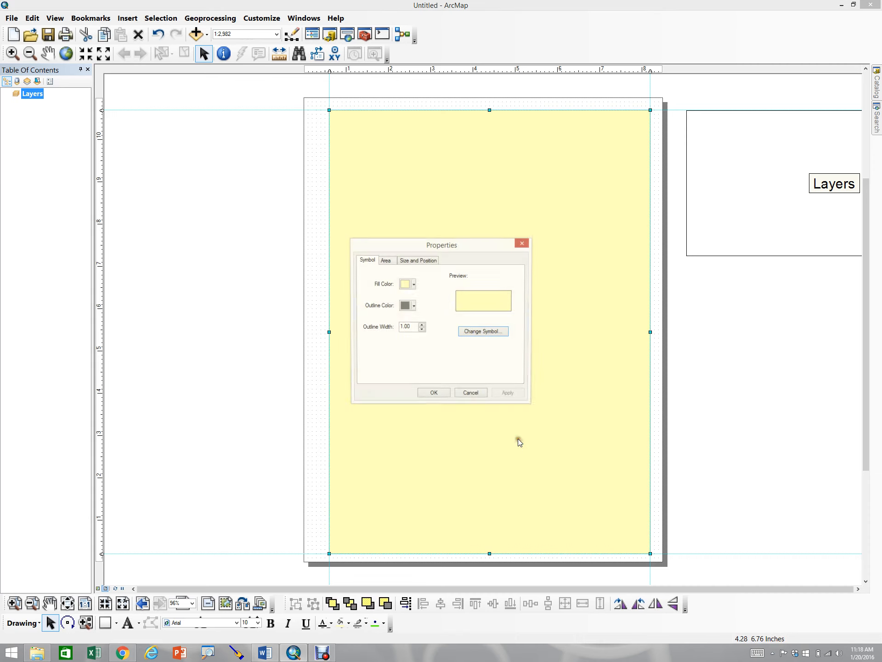
left_click(413, 284)
left_click(322, 315)
left_click(413, 284)
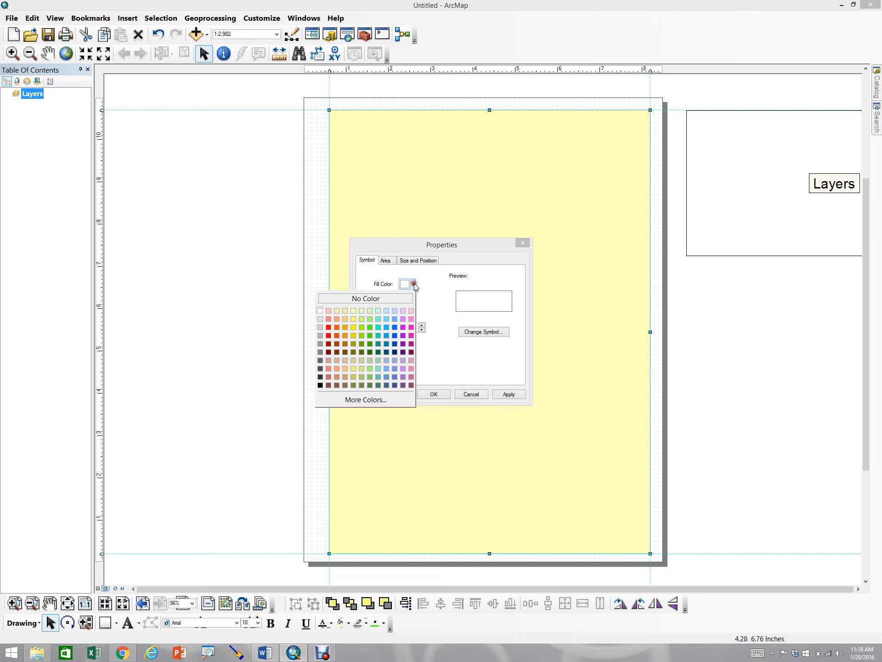
left_click(393, 296)
left_click(414, 307)
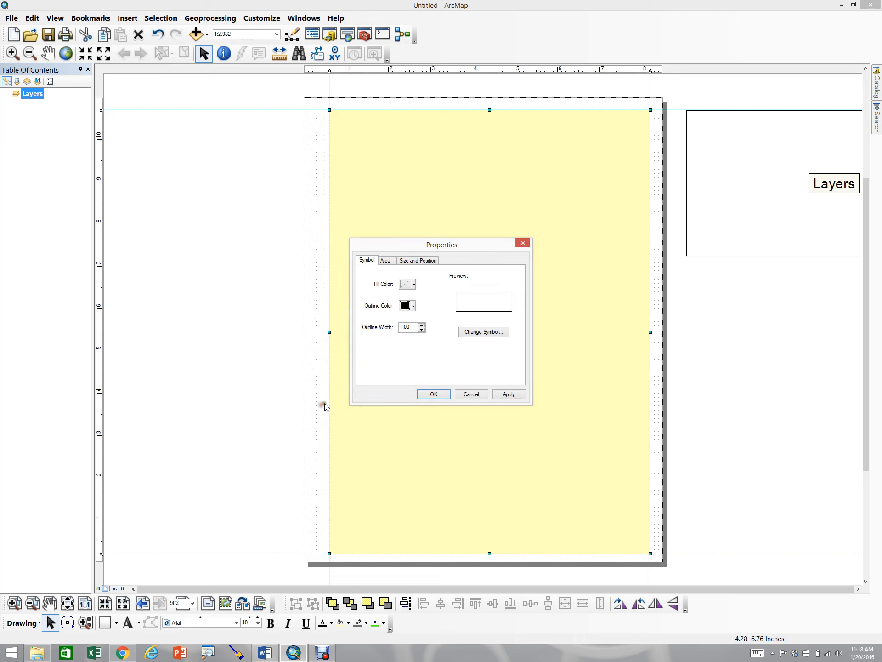
left_click(320, 406)
left_click_drag(415, 326, 360, 327)
type("1.5")
left_click(508, 393)
left_click(434, 394)
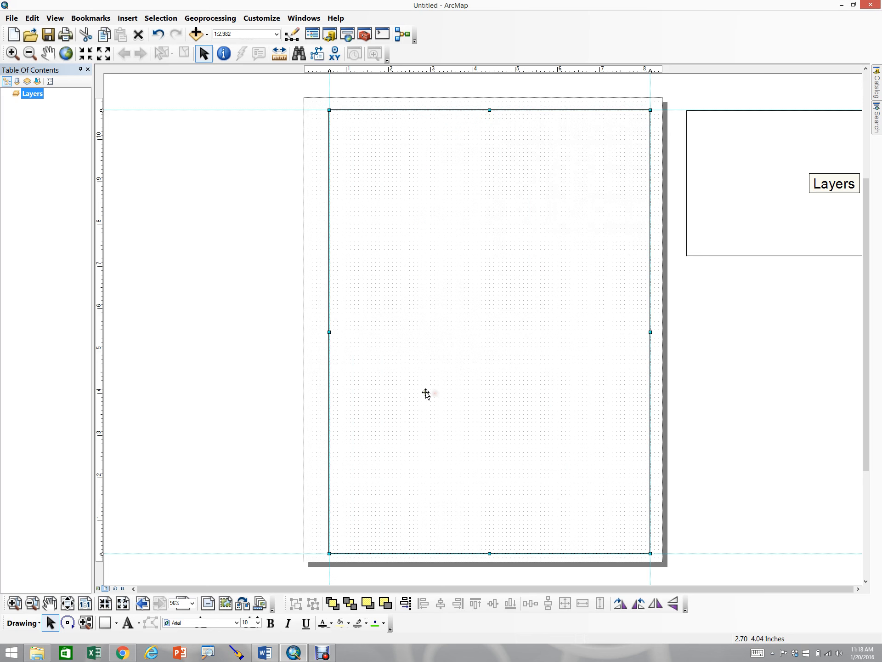
left_click(253, 368)
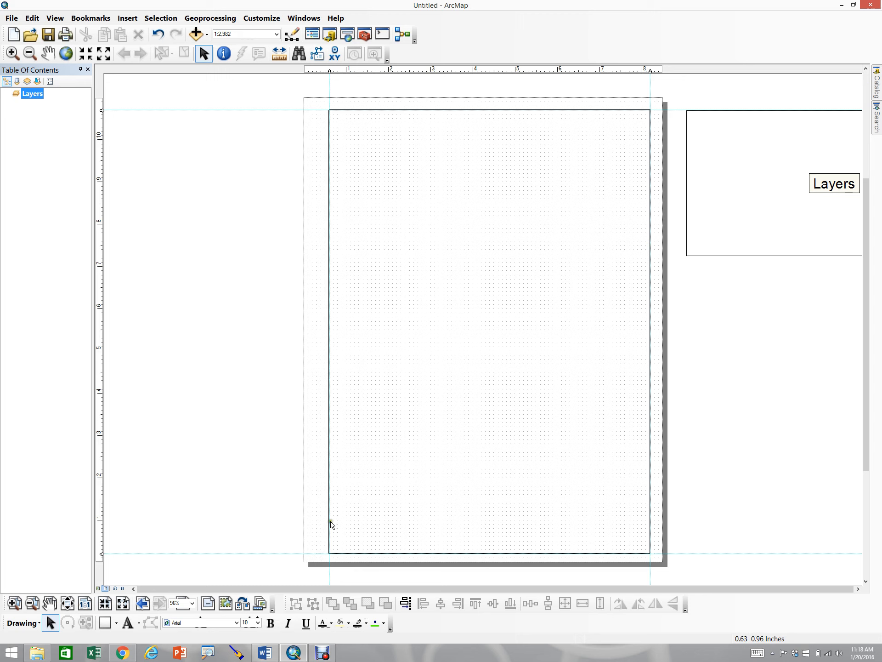
Zoom into the page top and add vertical guides at about 0.7, 3.2 and 7 inches for title block divisions
left_click(14, 605)
left_click_drag(282, 86, 690, 167)
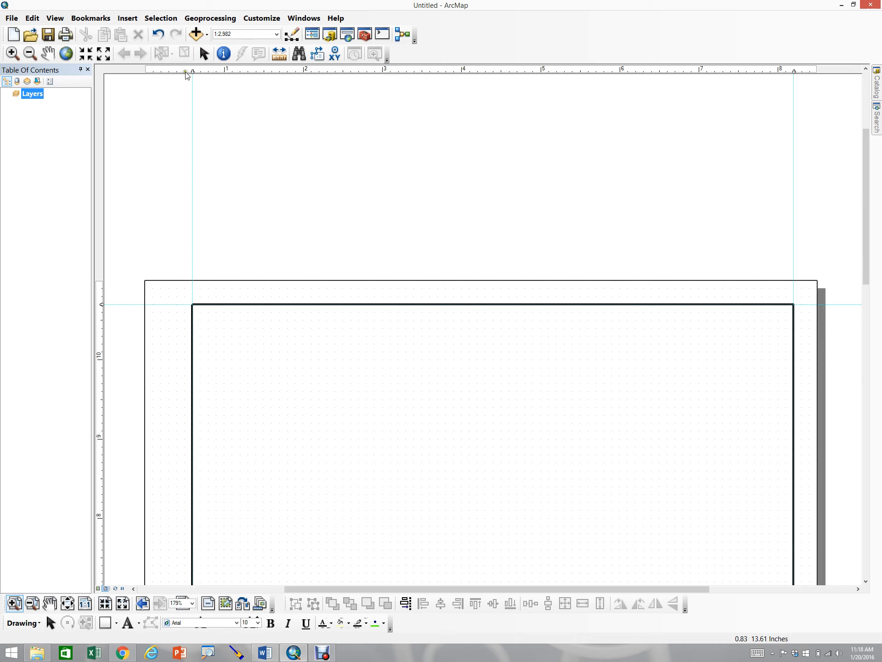
left_click(201, 71)
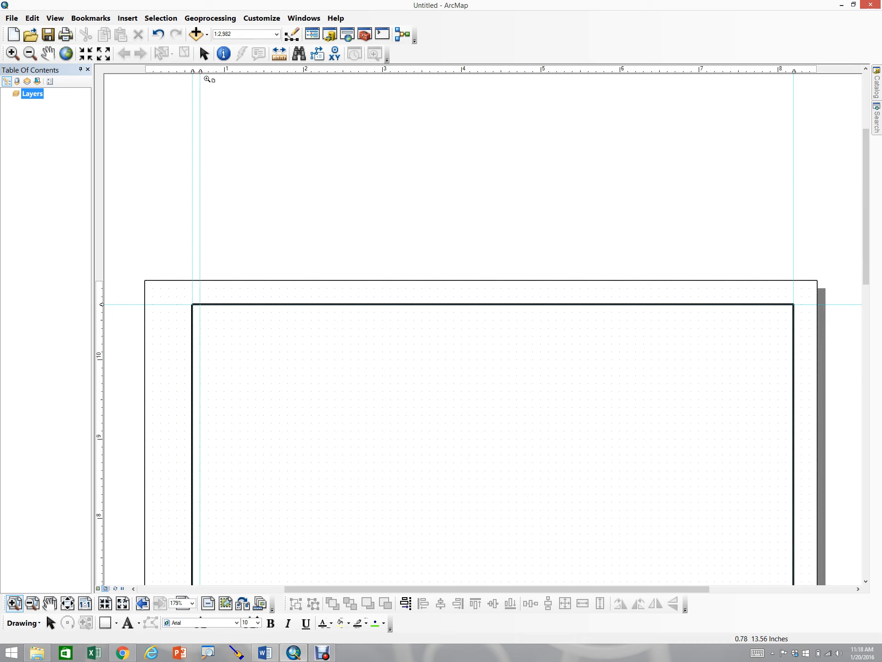
left_click(399, 72)
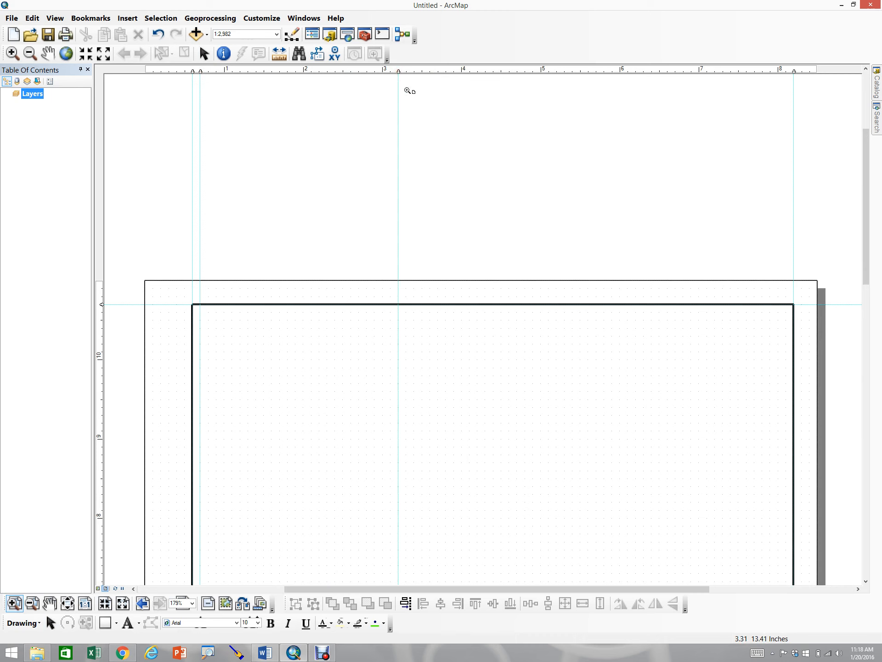
left_click(698, 71)
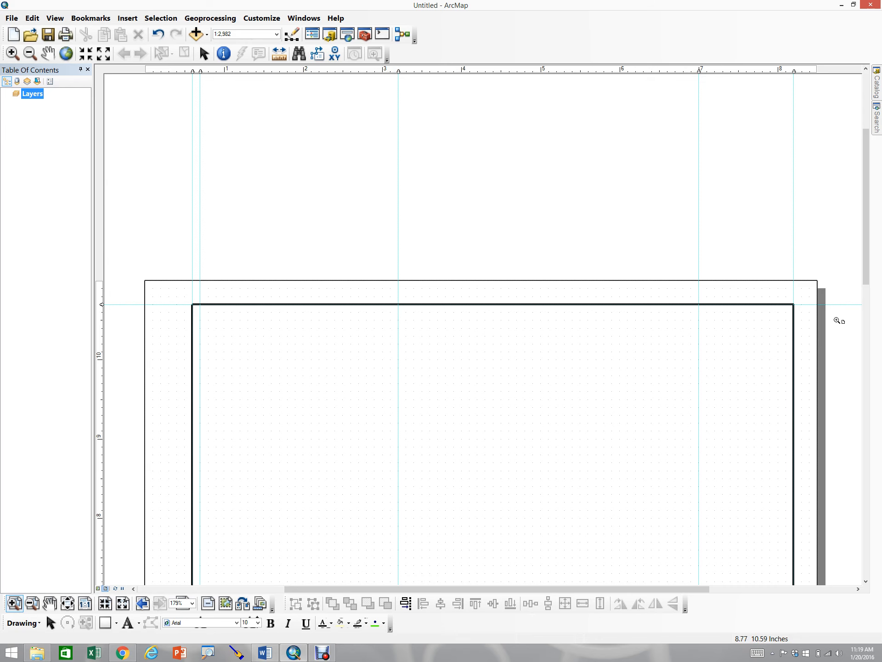
Scroll to the page bottom and add horizontal guides at about 1, 2 and 2.1 inches for the title block
left_click_drag(866, 273, 864, 593)
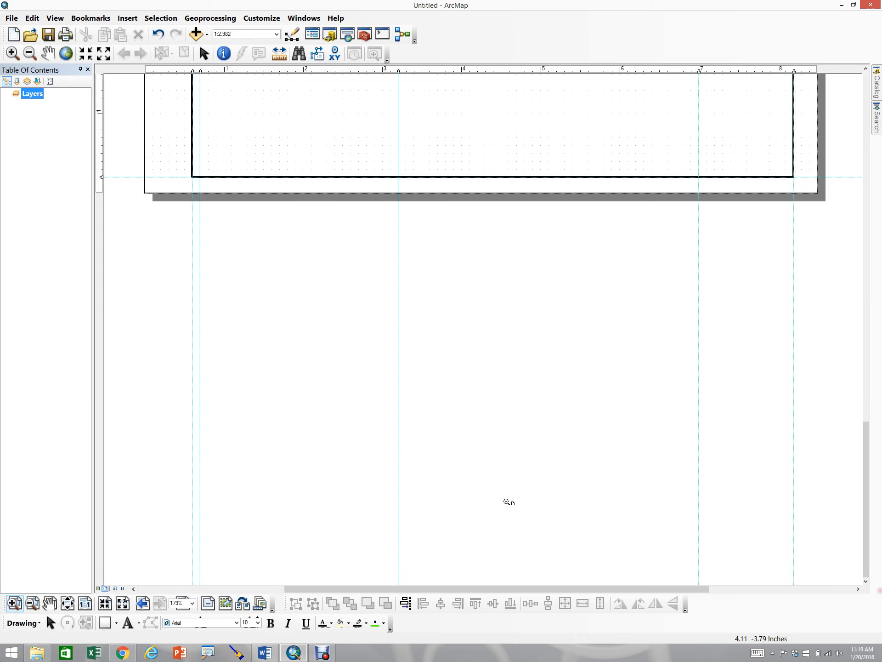
left_click(864, 69)
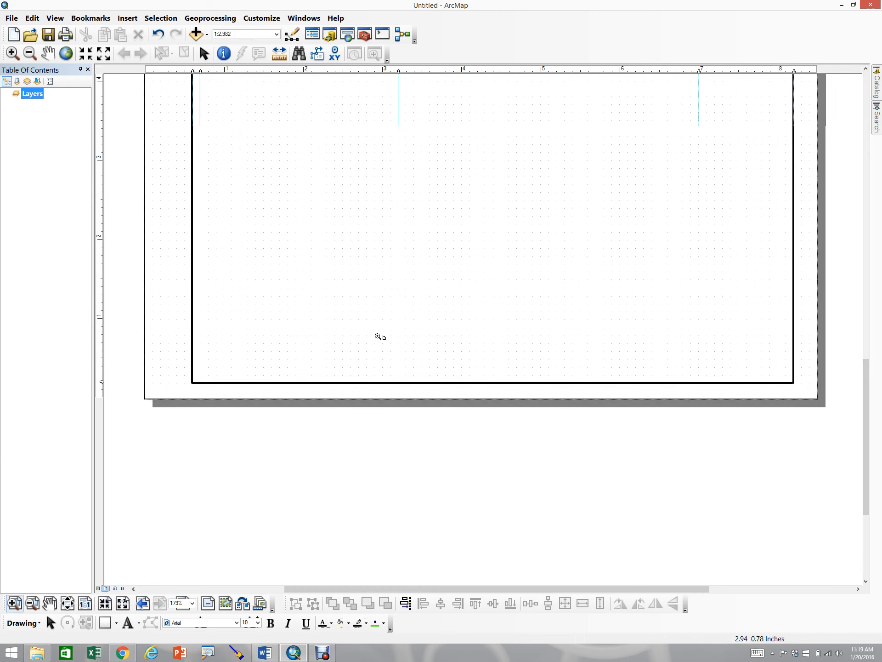
left_click(102, 318)
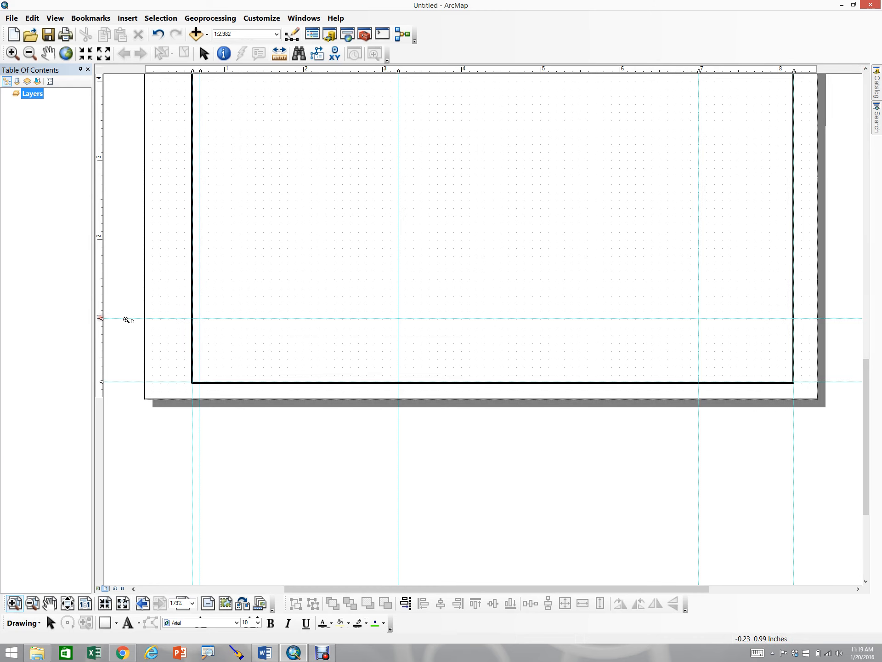
left_click(99, 239)
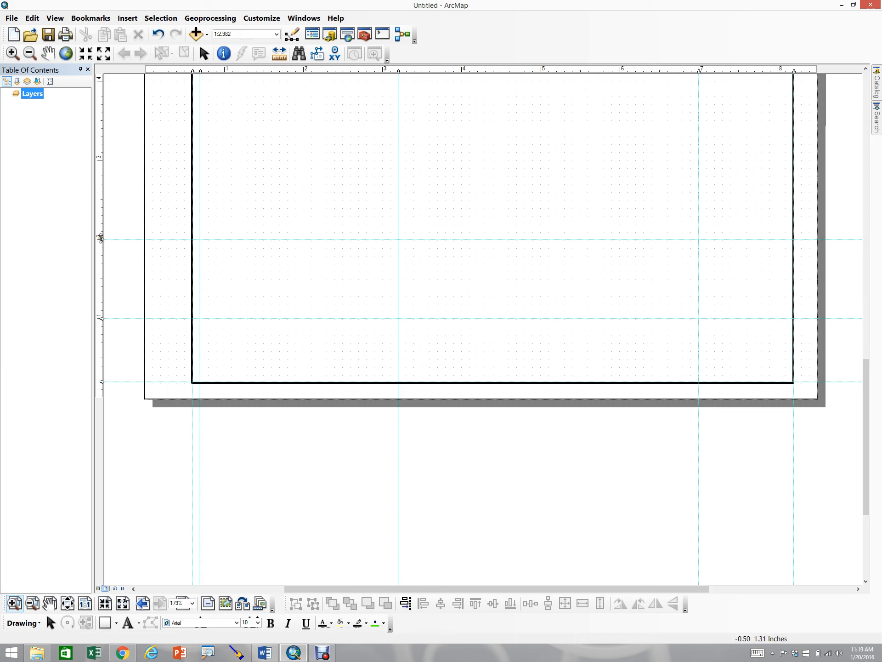
left_click(101, 232)
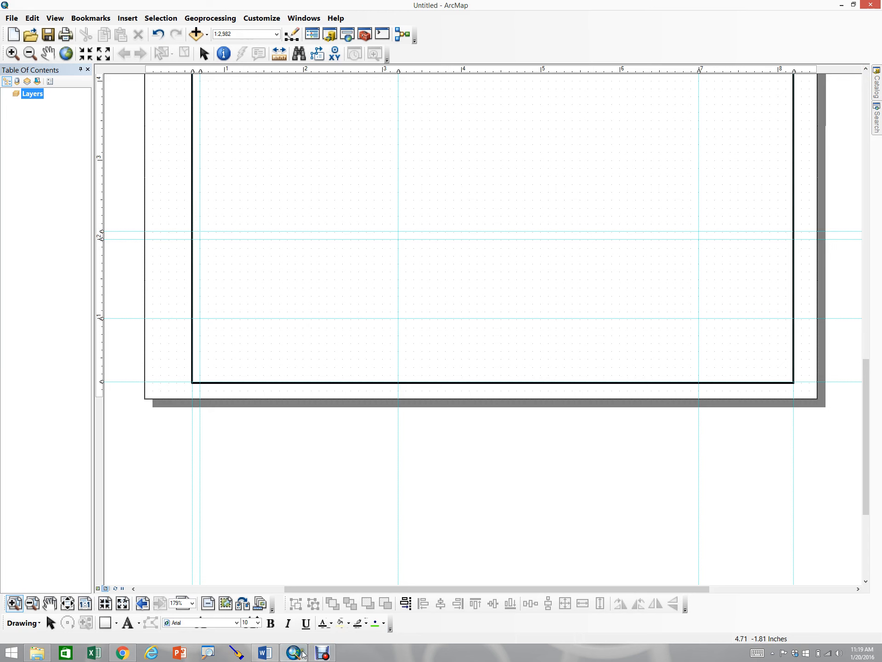
Switch to the Word instructions document and read through the steps for the title block text
left_click(265, 653)
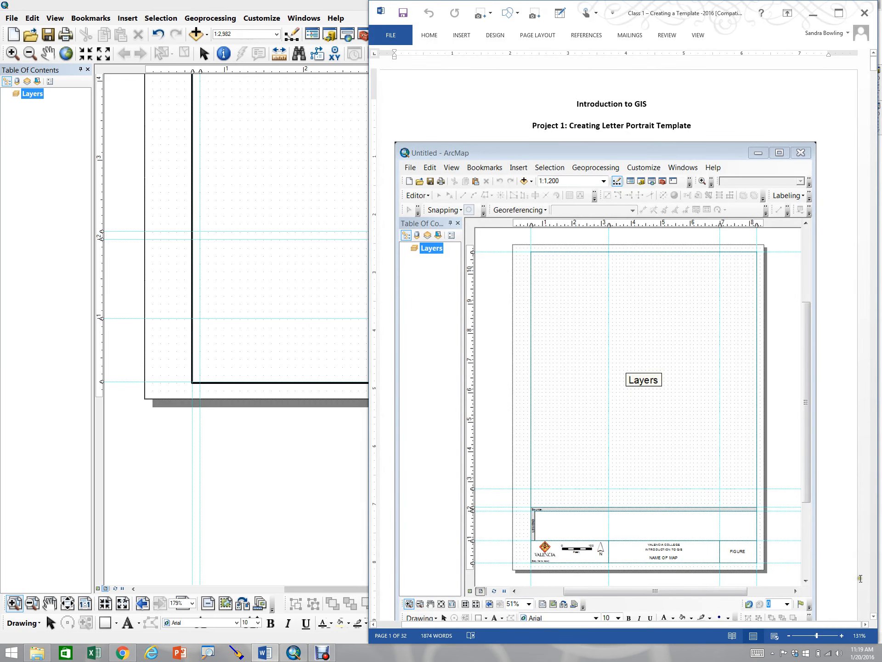
scroll(861, 578, "down", 10)
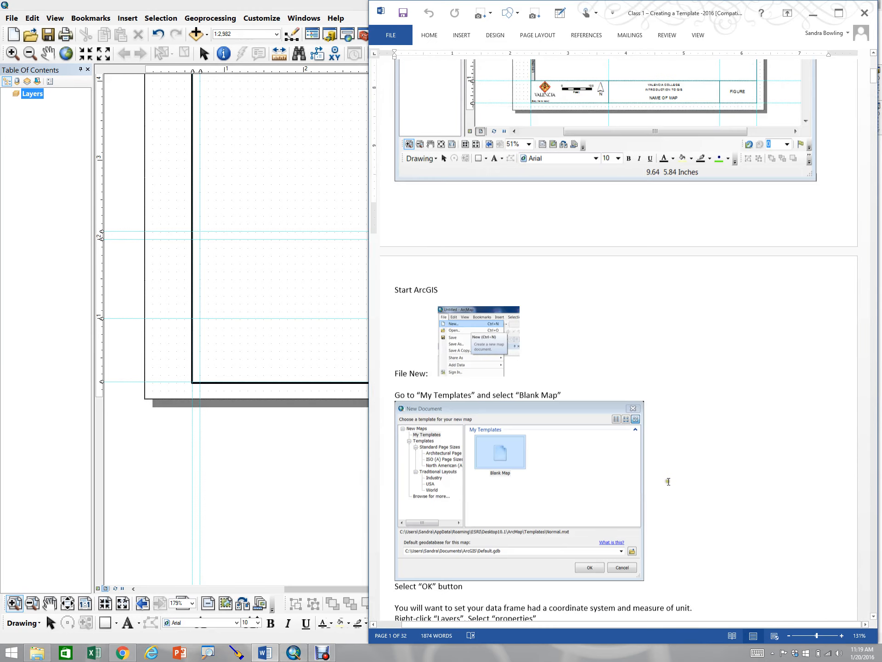
scroll(669, 481, "down", 20)
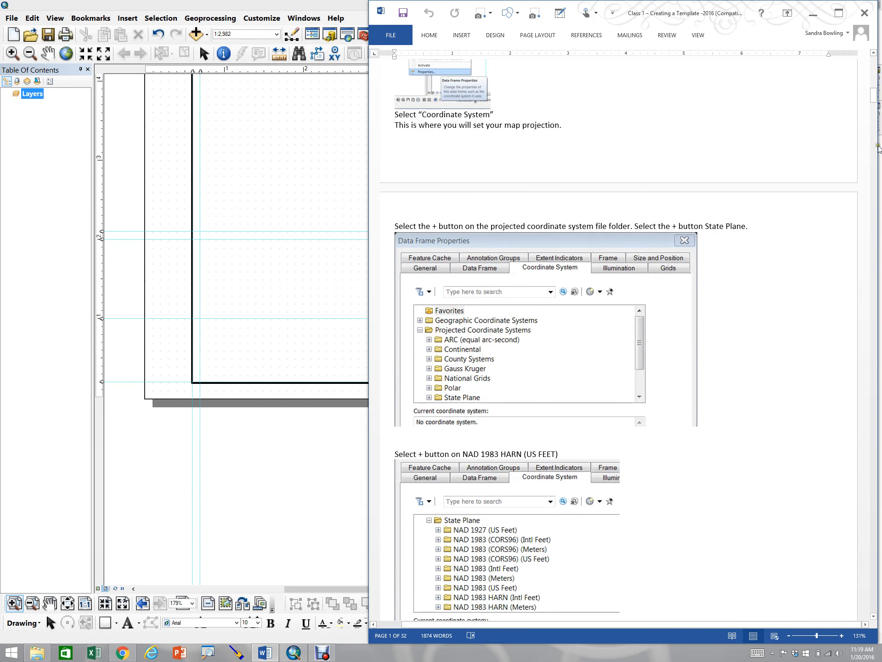
left_click_drag(873, 96, 881, 474)
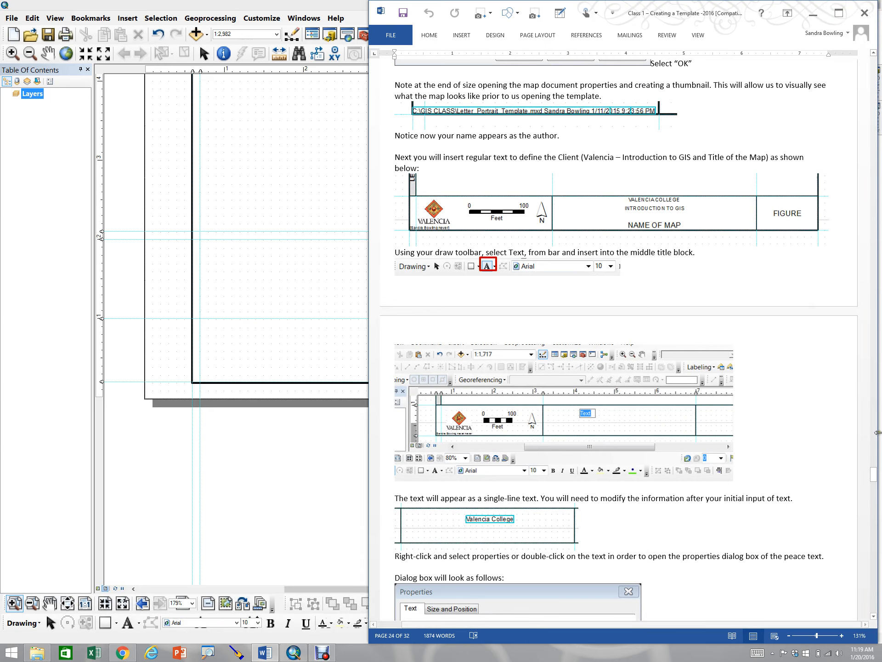
Draw three adjoining title block rectangles along the page bottom up to the lower guide, about 2.6, 3.8 and 1.2 inches wide and 0.8 inch tall
left_click_drag(873, 473, 838, 252)
scroll(452, 490, "down", 1)
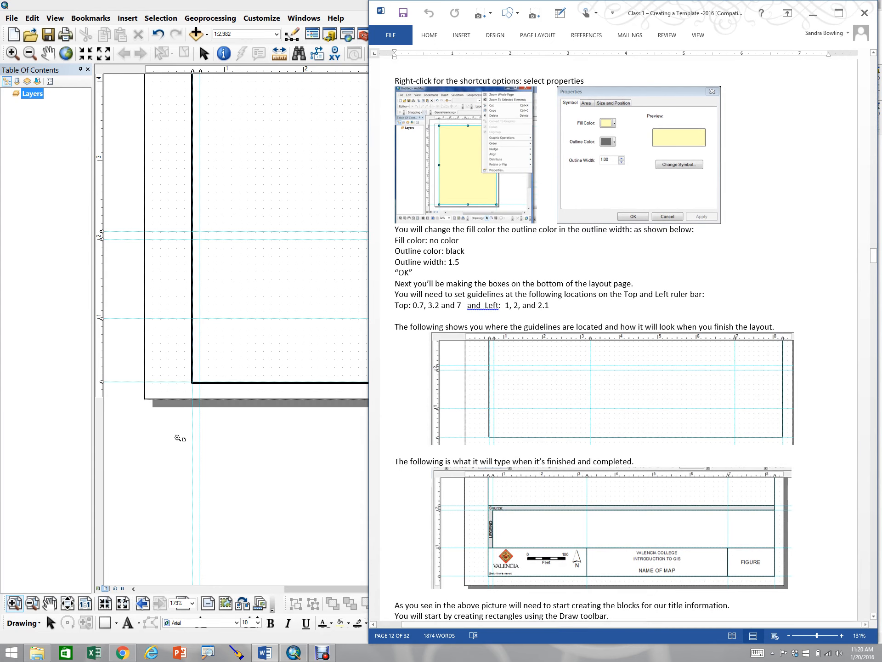
left_click(166, 461)
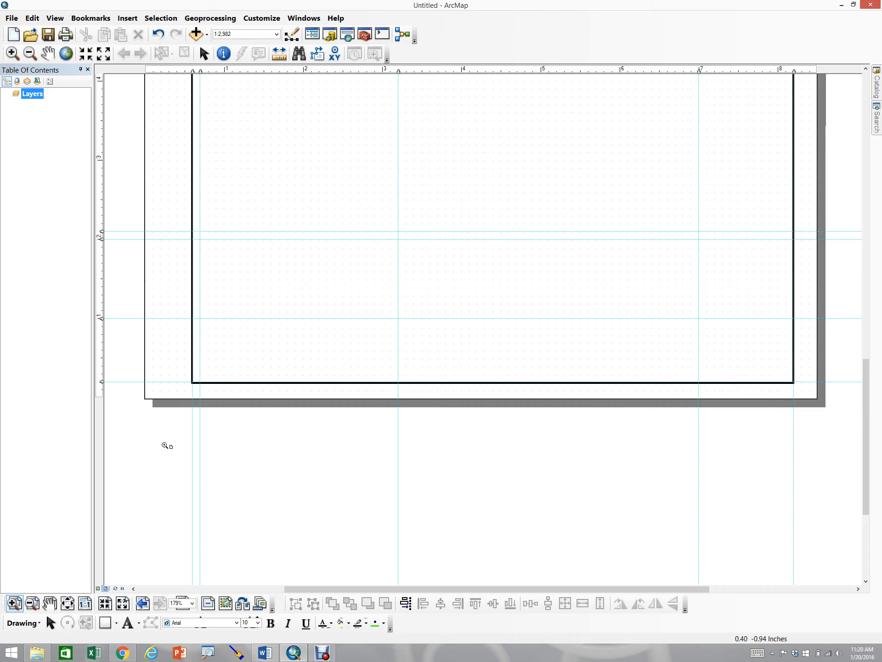
left_click(105, 624)
left_click_drag(192, 317, 397, 382)
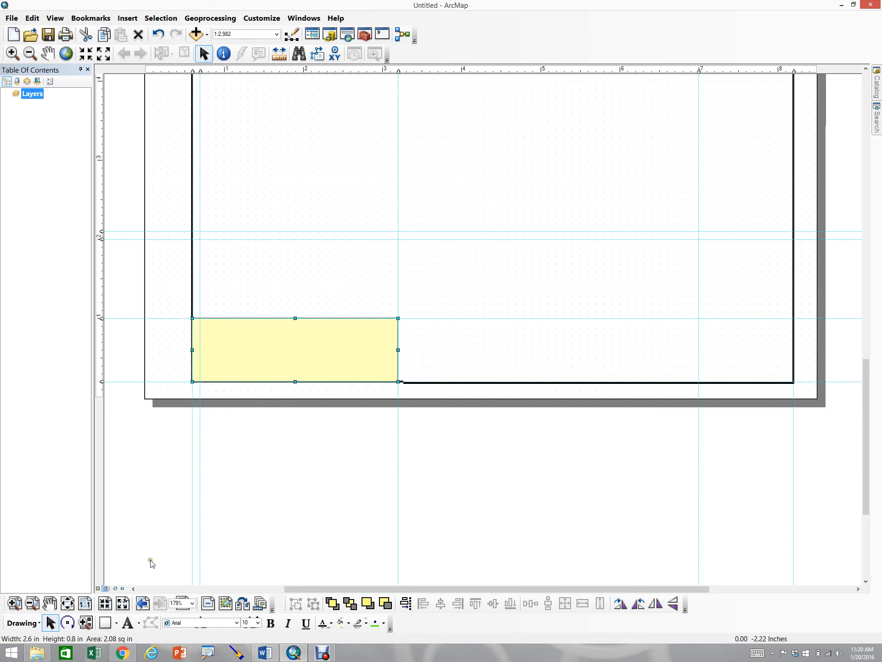
left_click(106, 623)
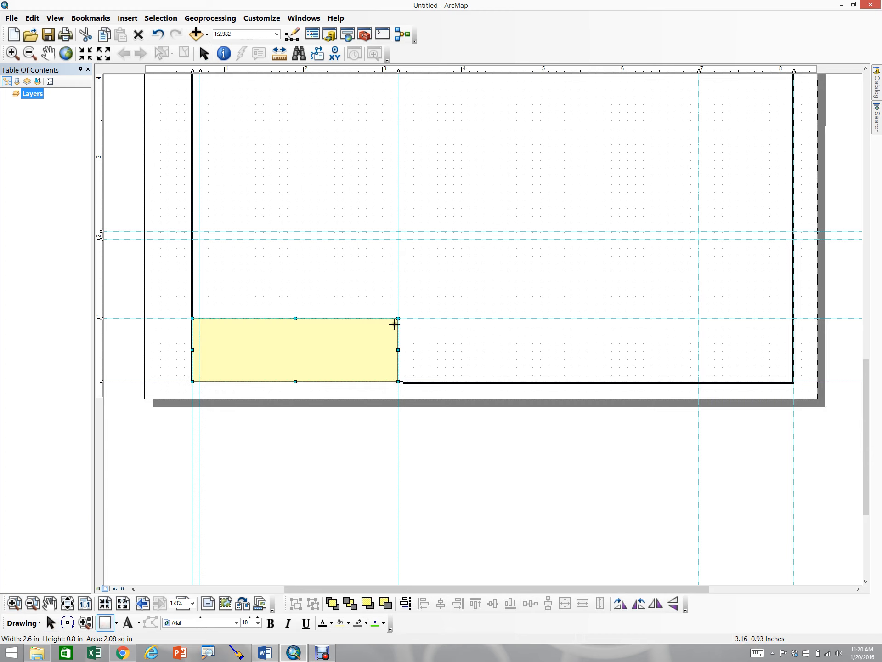
left_click_drag(398, 318, 699, 381)
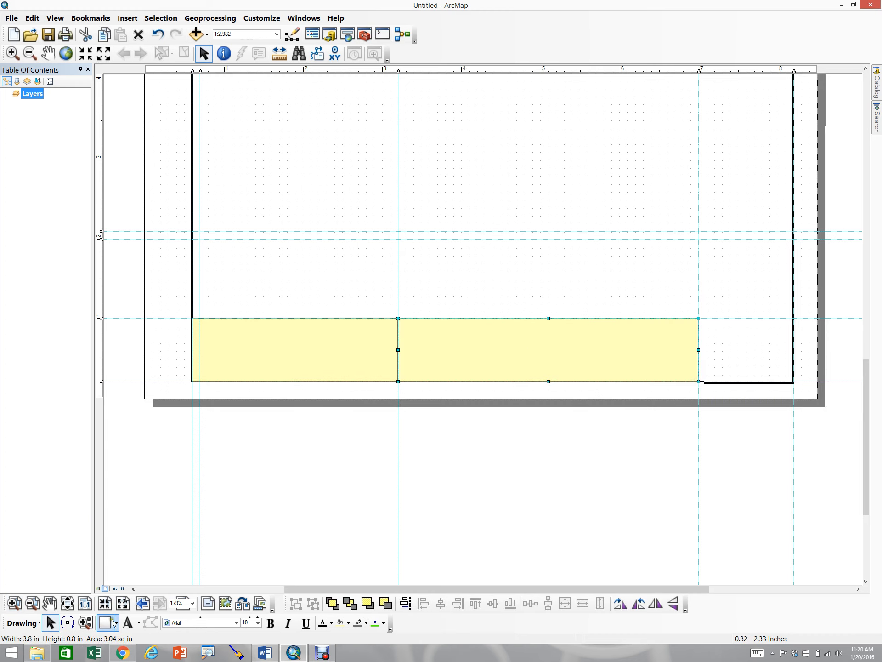
left_click_drag(700, 319, 789, 386)
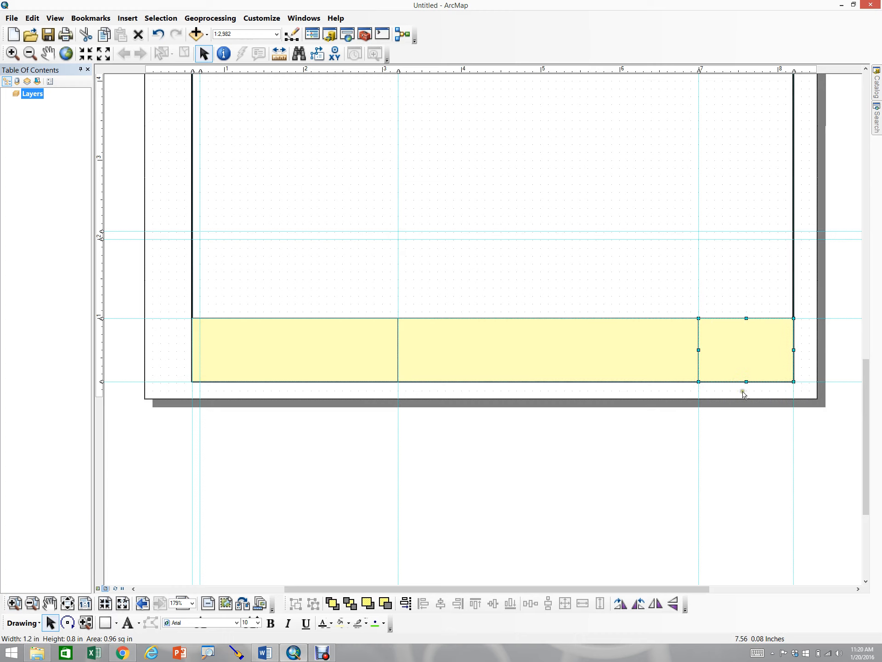
Set the three title block rectangles' fill to no color, outline to black, and outline width to 1.5
left_click(523, 403)
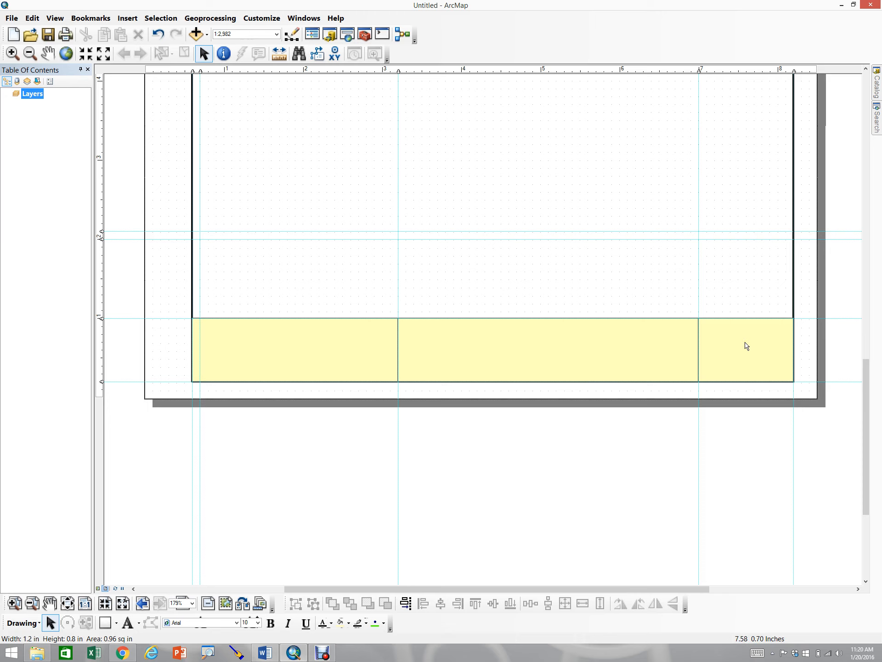
left_click(342, 346)
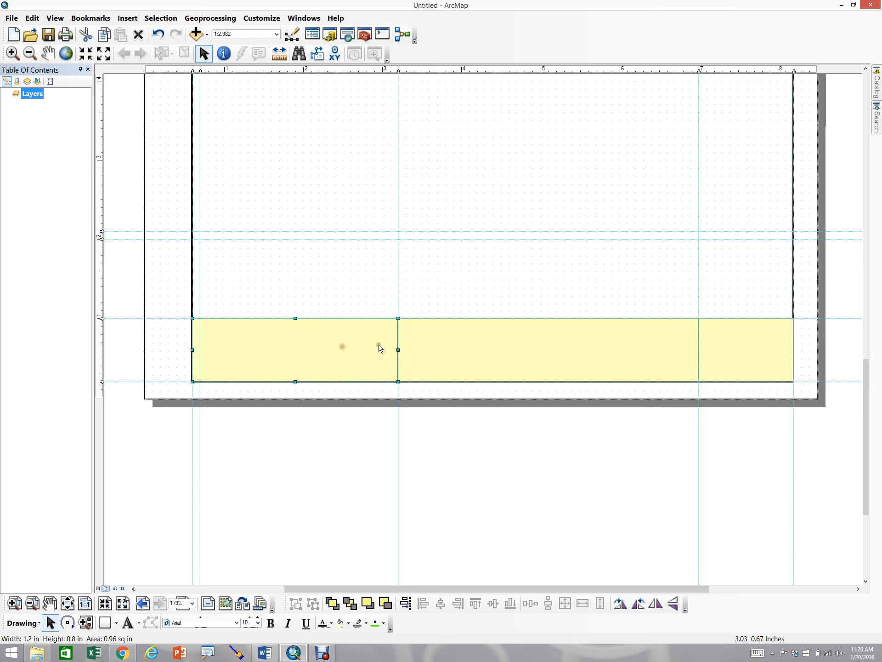
left_click(450, 345, "shift")
left_click(748, 363, "shift")
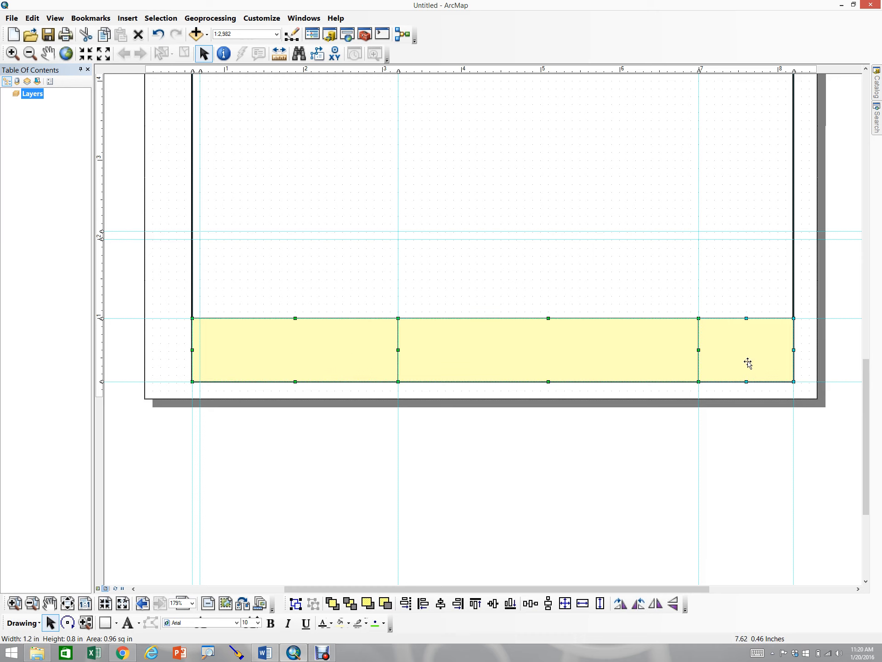
right_click(748, 363)
left_click(775, 553)
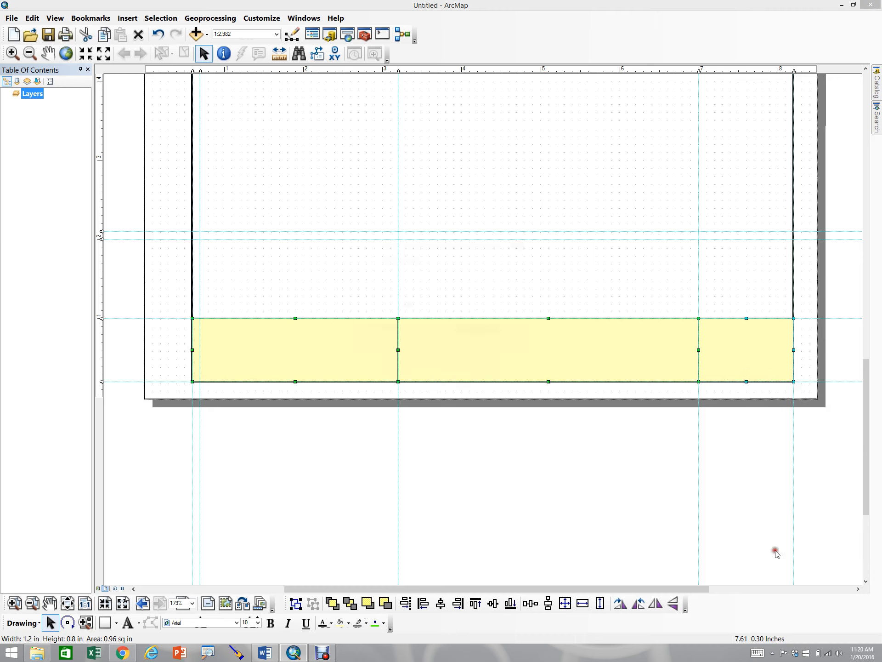
left_click(410, 284)
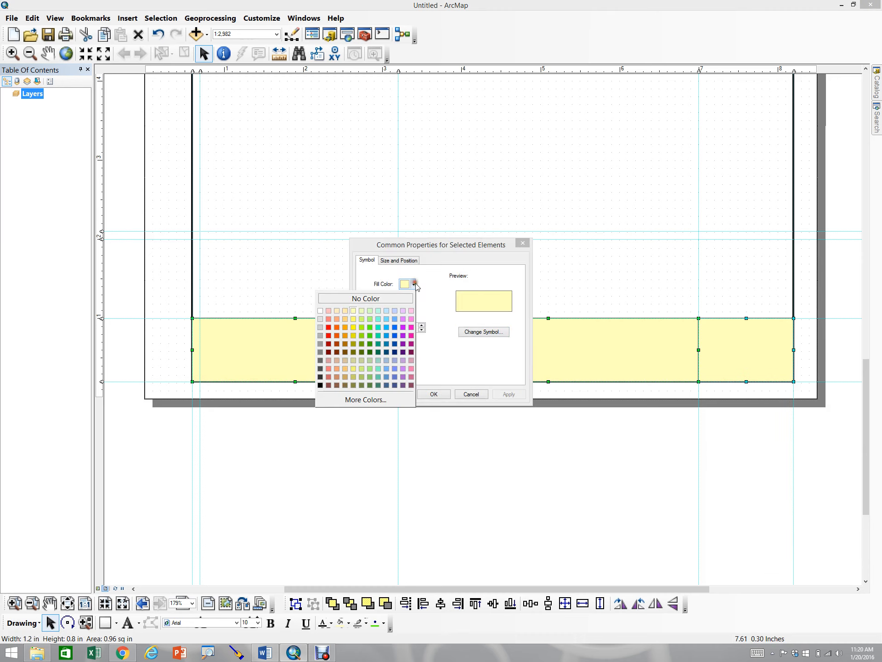
left_click(404, 296)
left_click(414, 307)
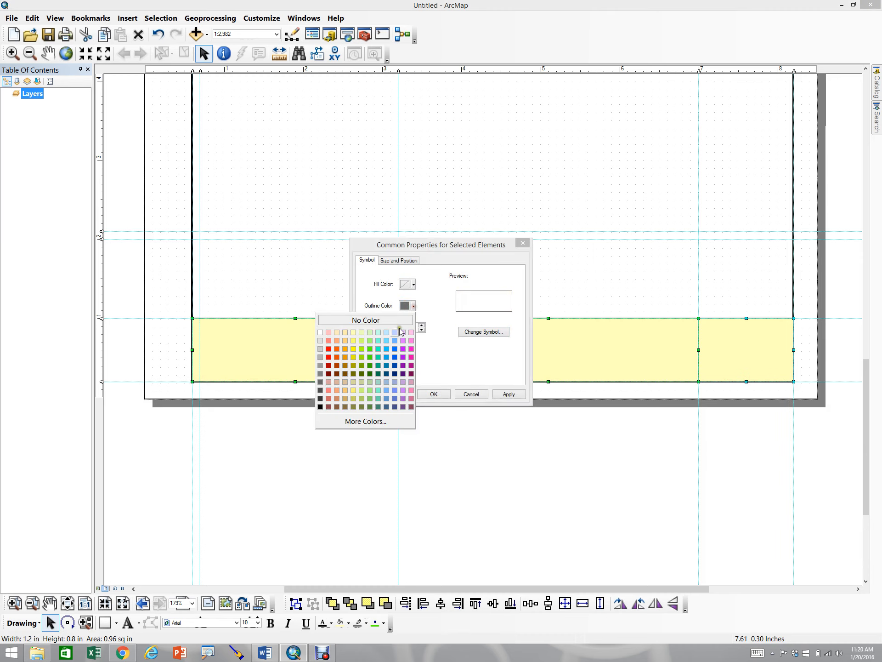
left_click(322, 404)
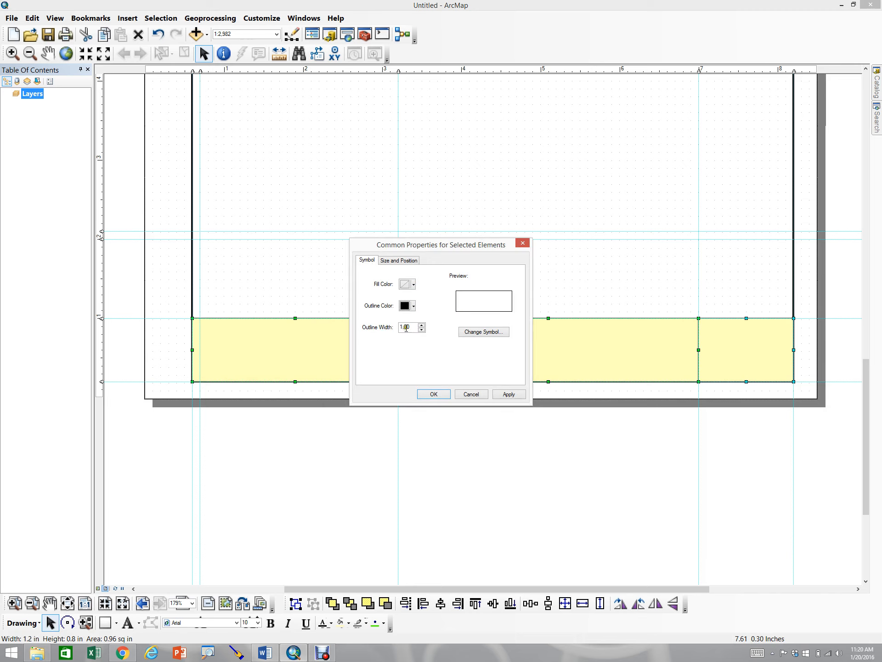
left_click_drag(410, 327, 376, 328)
type("1.5")
left_click(519, 394)
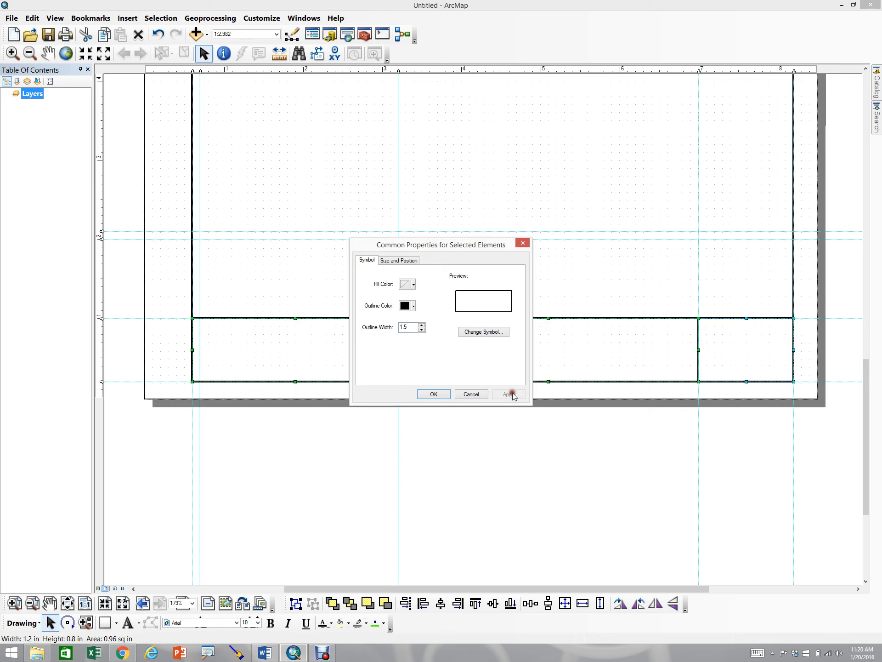
left_click(432, 394)
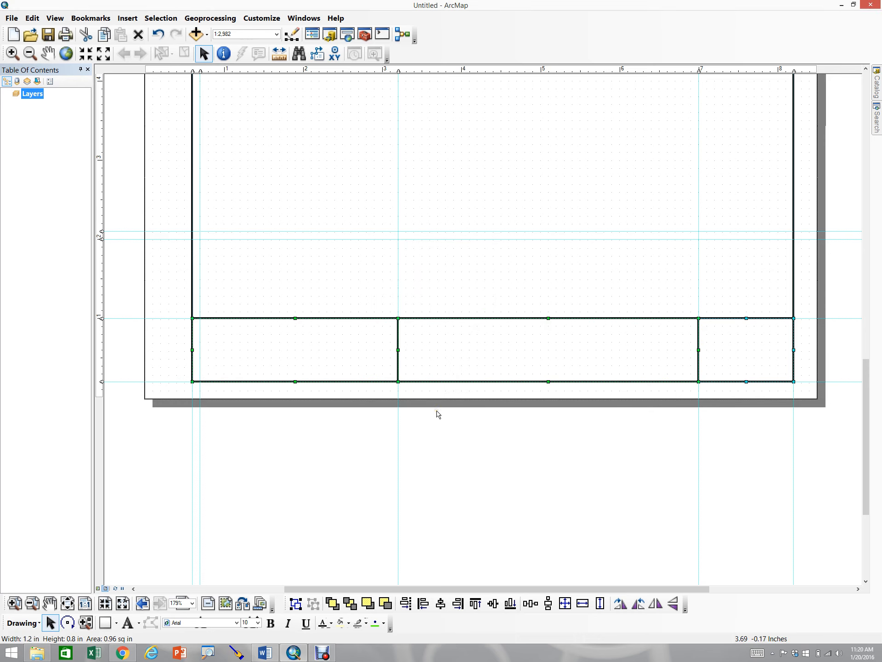
left_click(447, 450)
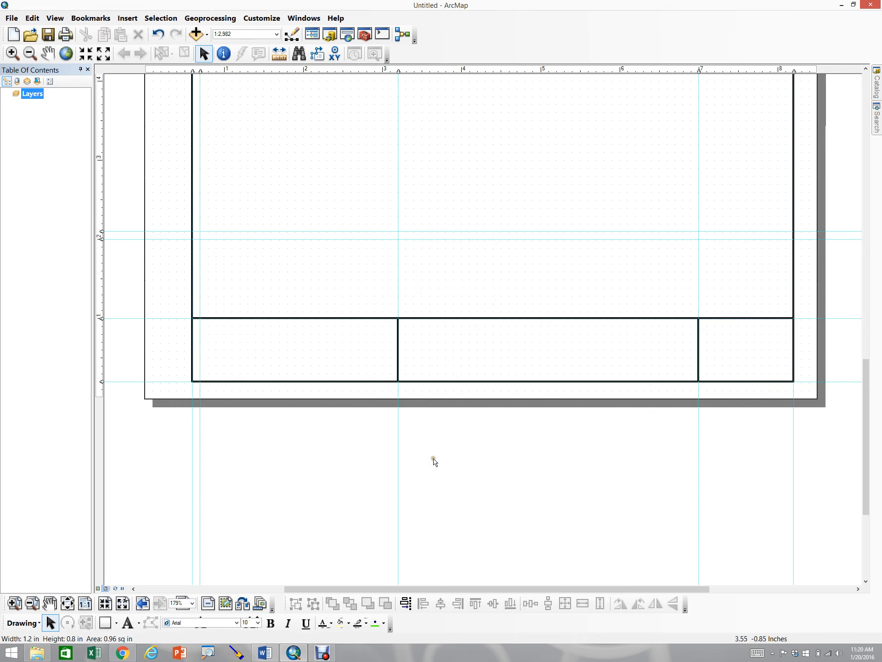
Draw a full-width rectangle about 7.6 by 1.1 inches above the title blocks, with light gray fill, black outline and outline width 1.5
left_click(106, 622)
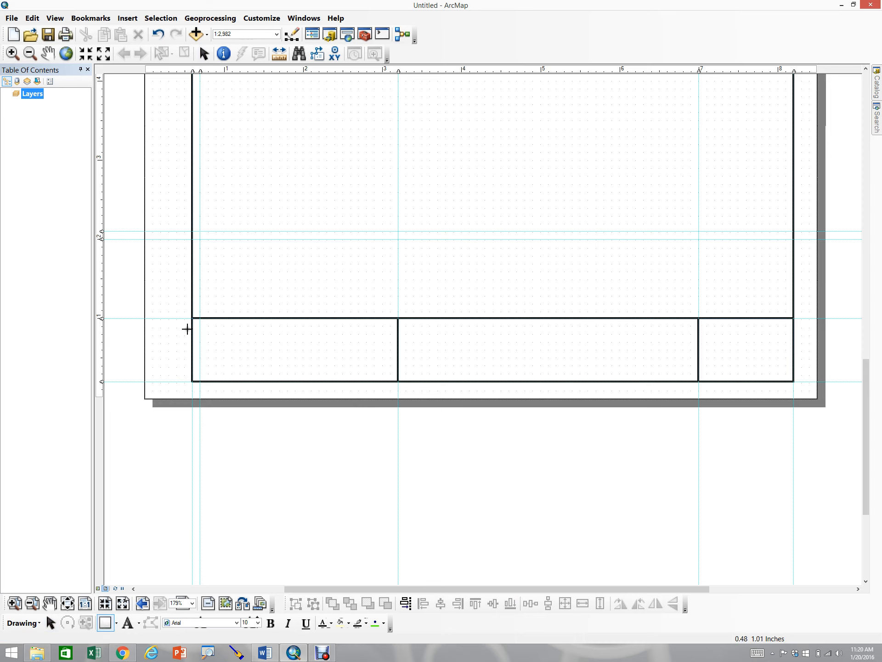
left_click_drag(192, 231, 793, 319)
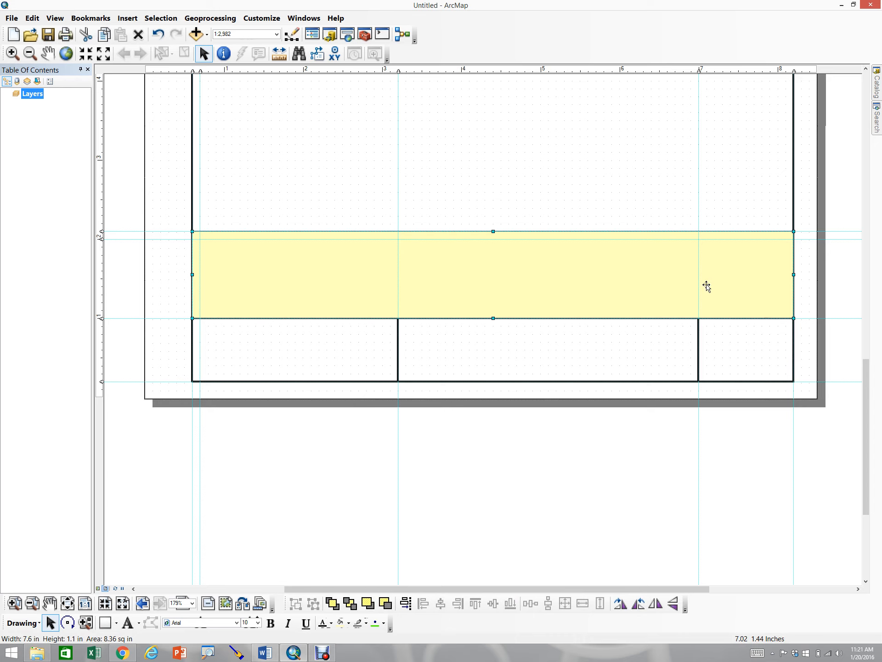
right_click(554, 293)
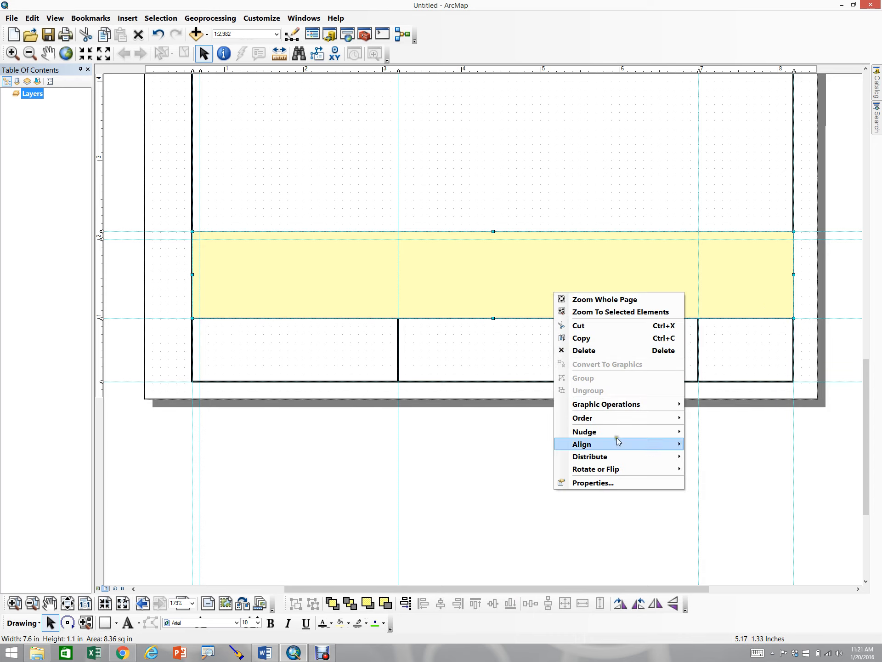
left_click(606, 484)
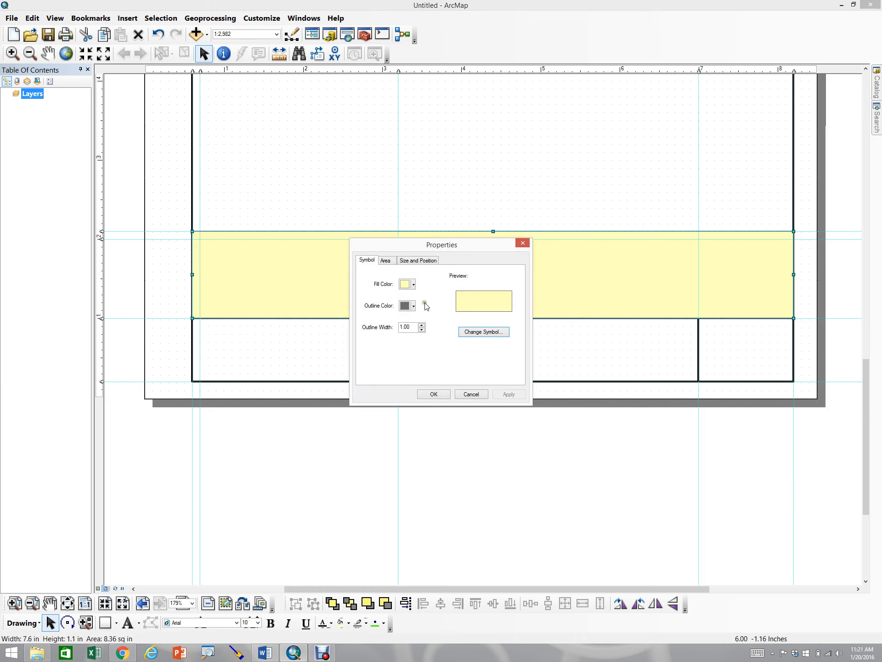
left_click(404, 285)
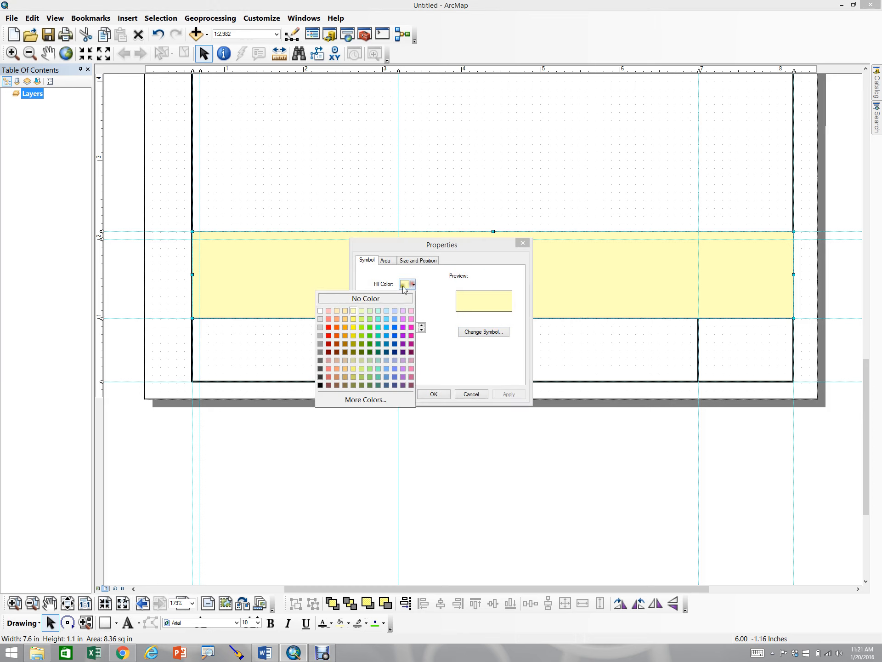
left_click(321, 320)
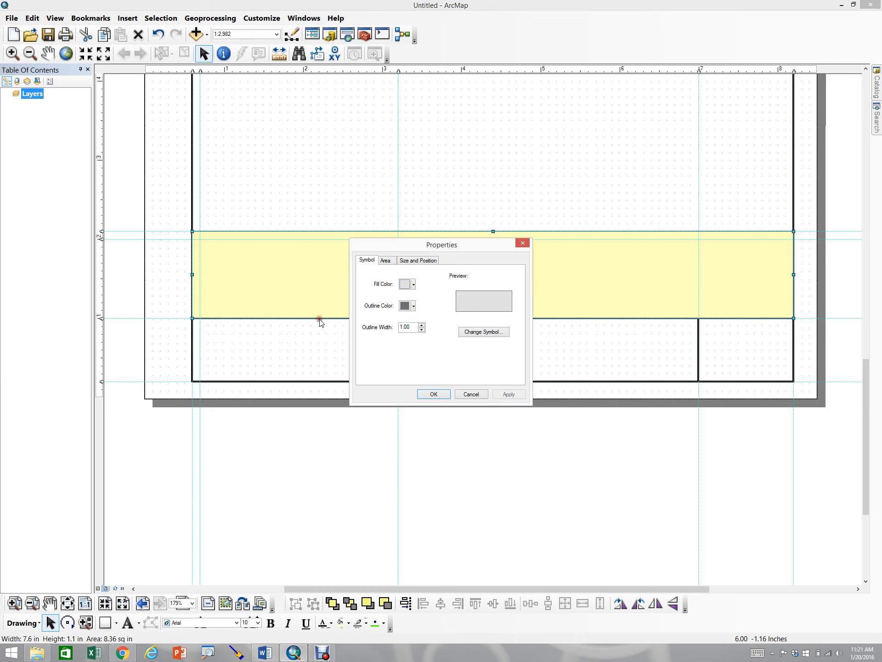
left_click(412, 307)
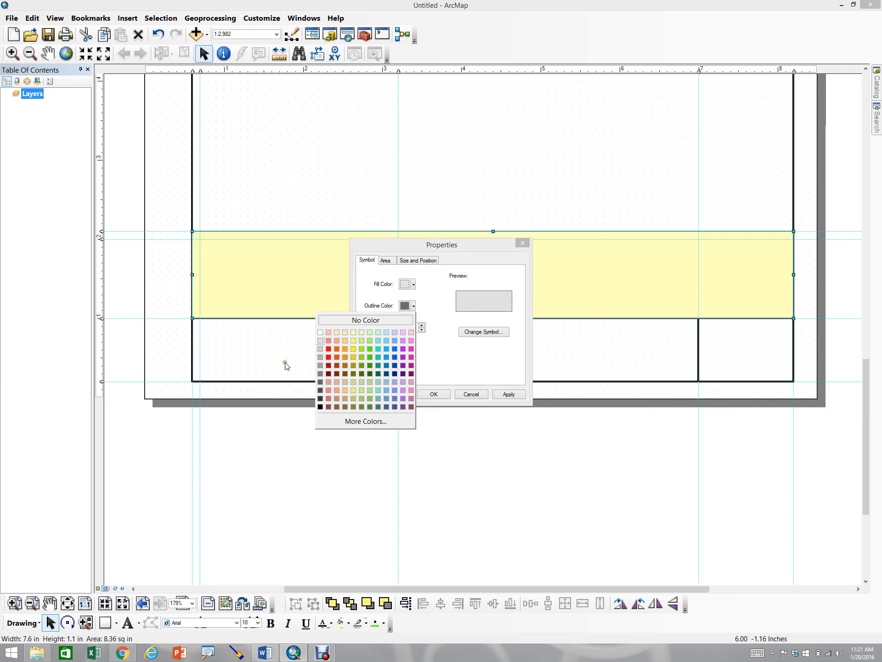
left_click(321, 406)
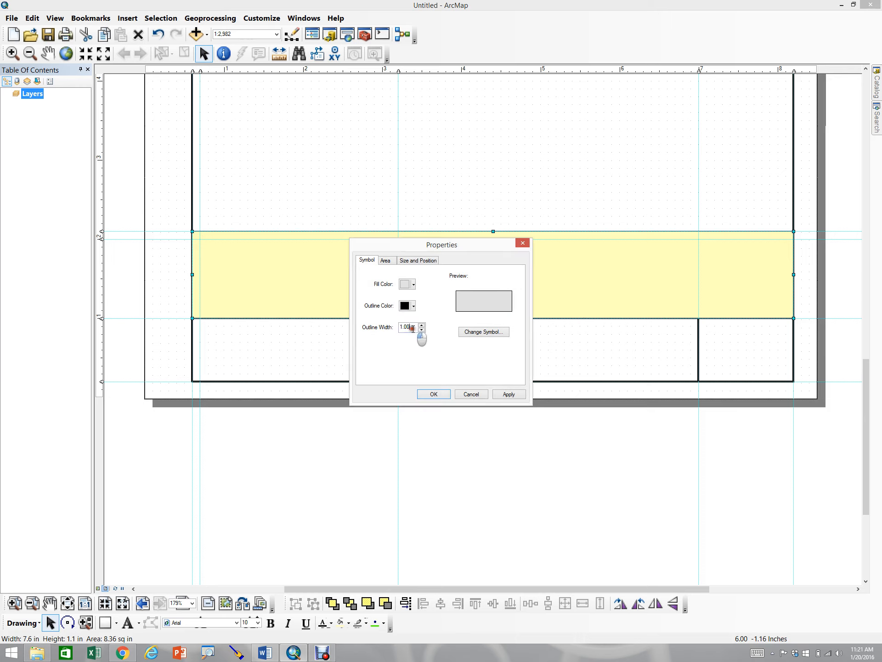
left_click_drag(415, 327, 377, 331)
type("1.5")
left_click(510, 395)
left_click(423, 395)
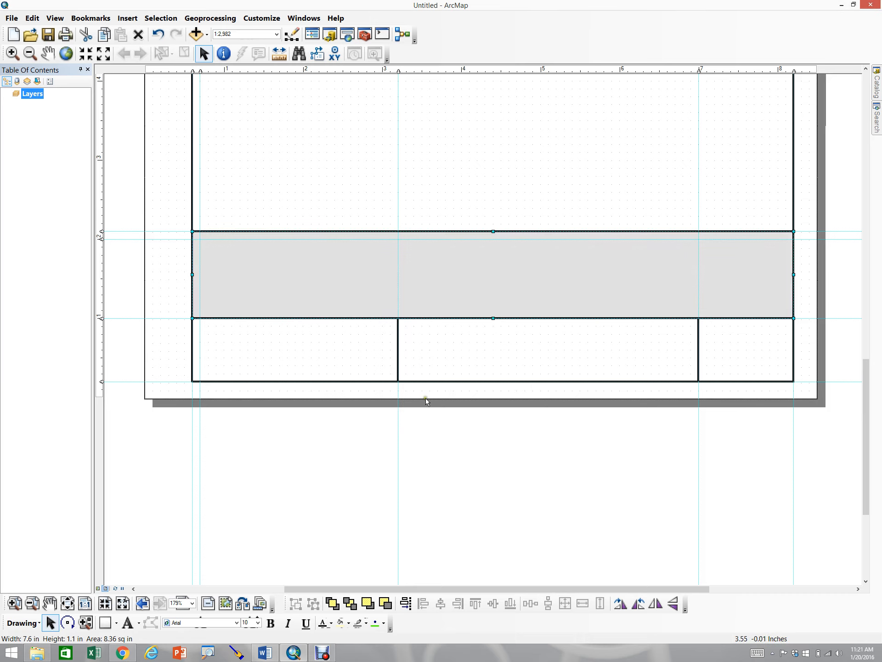
Draw a rectangle about 7.5 by 1 inch inset within the gray band above the title blocks
left_click(379, 466)
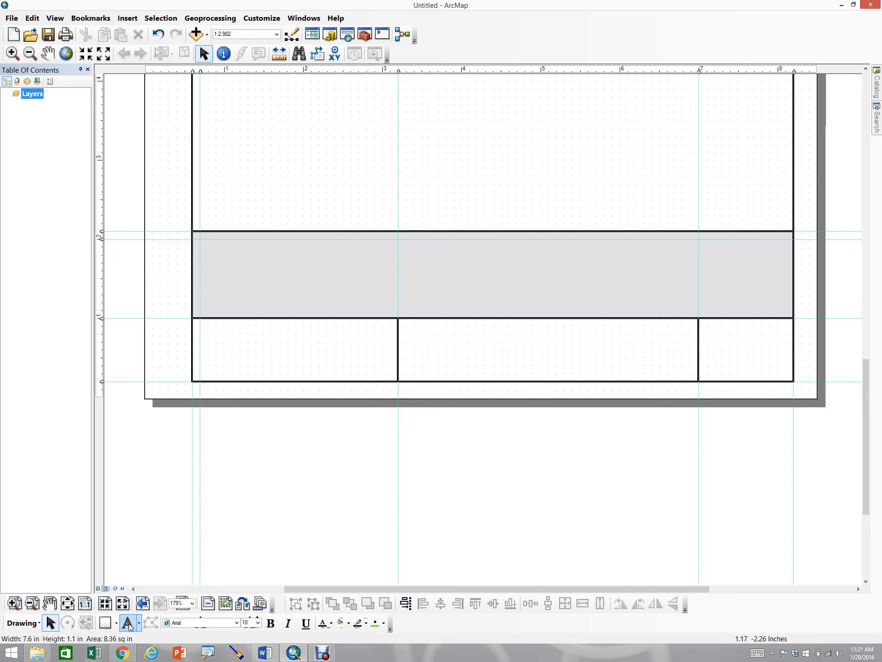
left_click(105, 622)
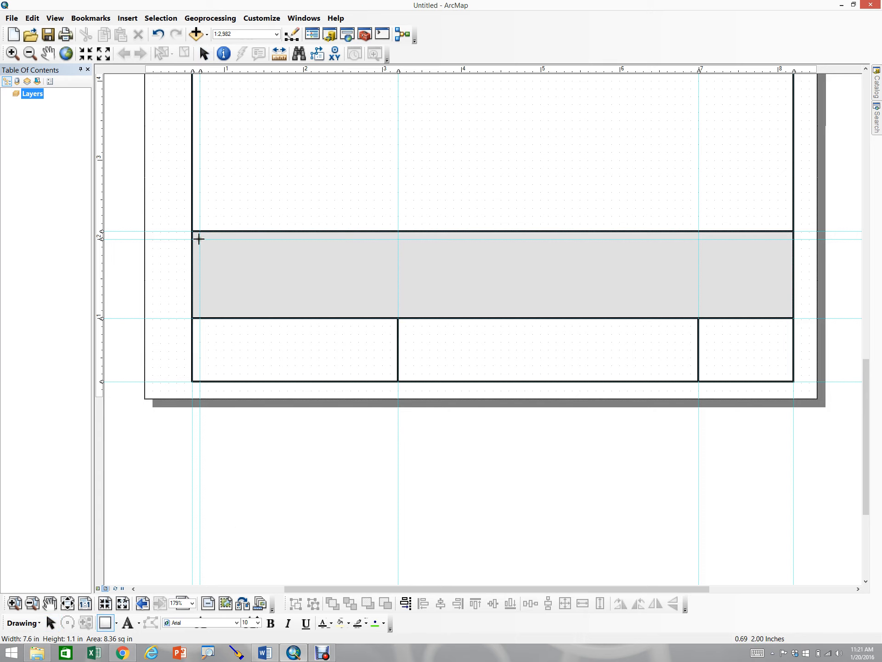
mouse_move(198, 239)
left_mouse_down()
mouse_move(393, 307)
mouse_move(794, 319)
left_mouse_up()
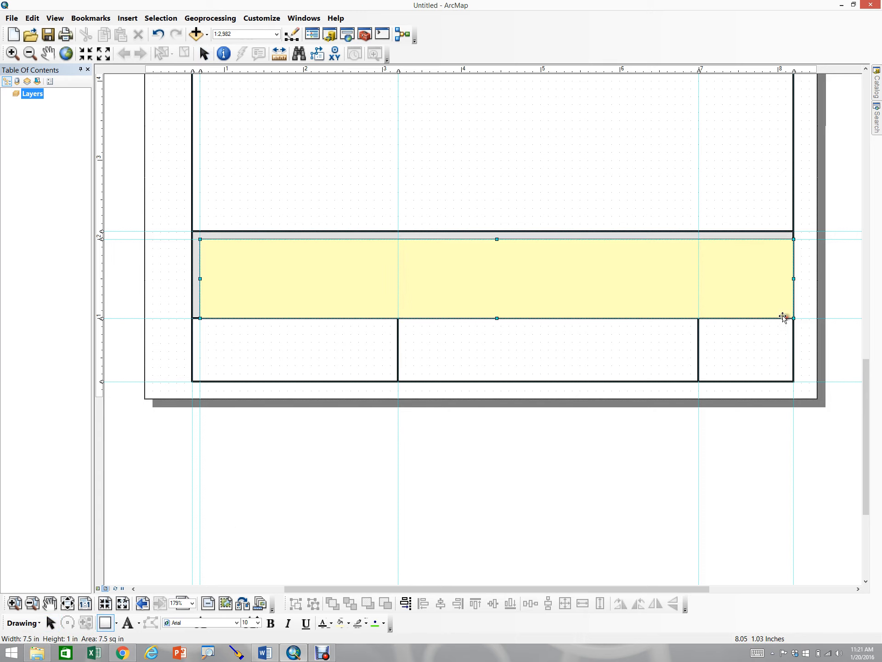
right_click(502, 290)
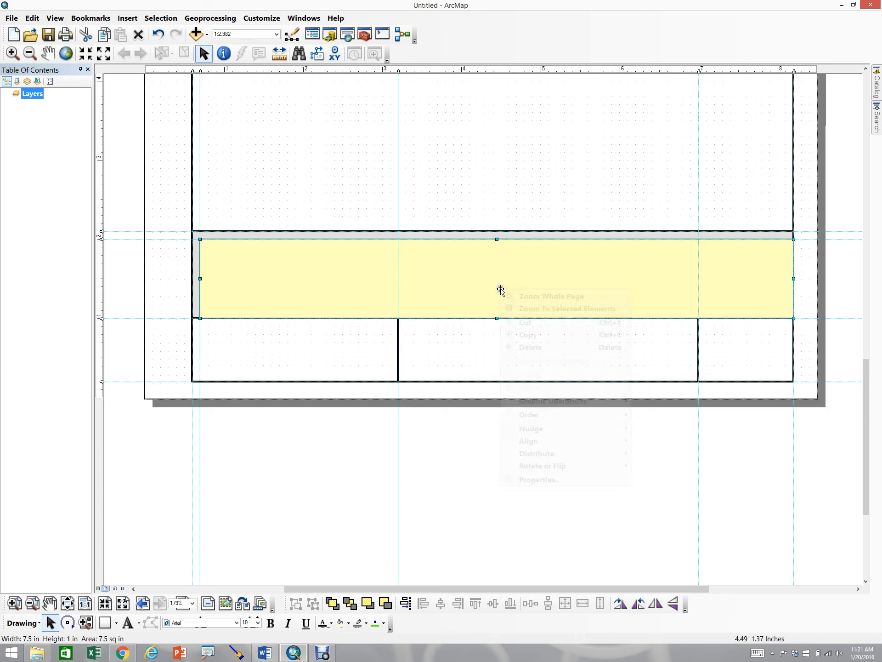
left_click(554, 479)
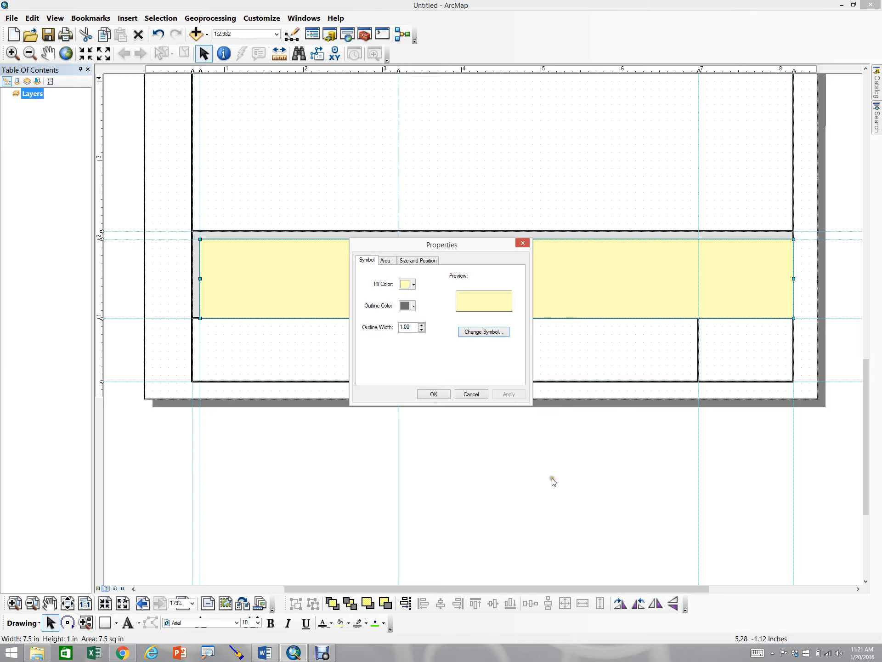
left_click(471, 394)
Give the inset rectangle no fill color, a black outline and an outline width of 1.5
left_click(465, 460)
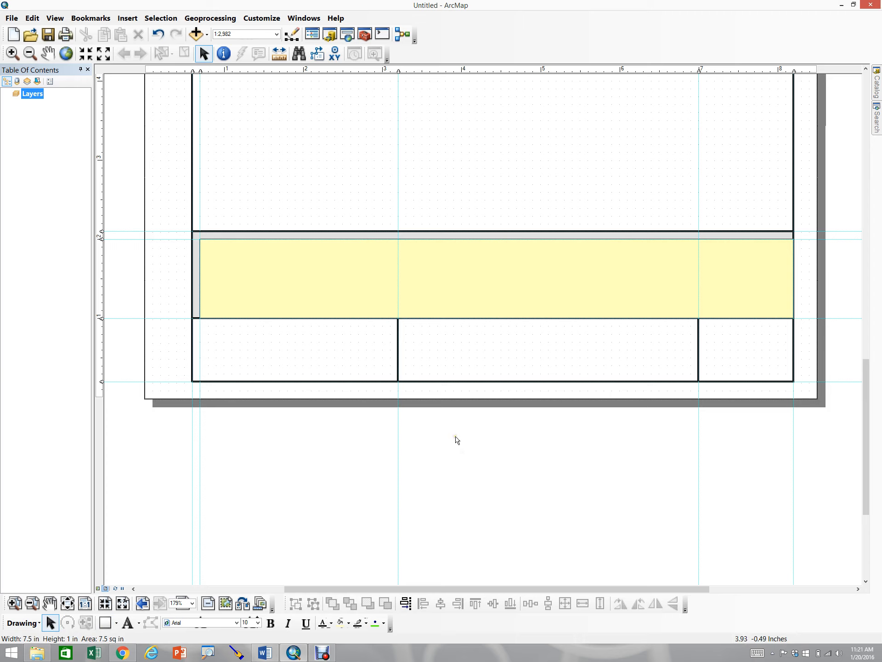
left_click(485, 294)
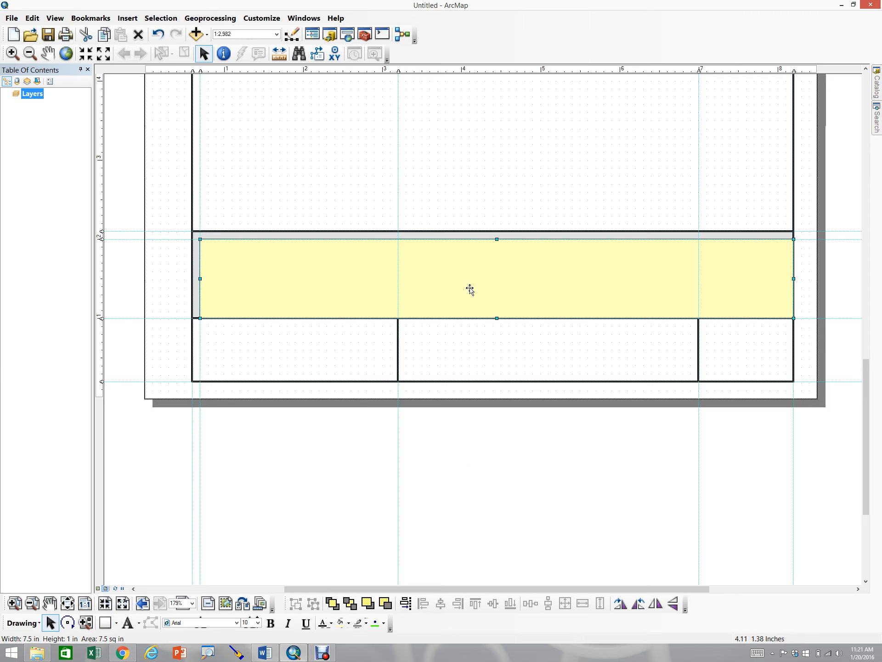
right_click(464, 288)
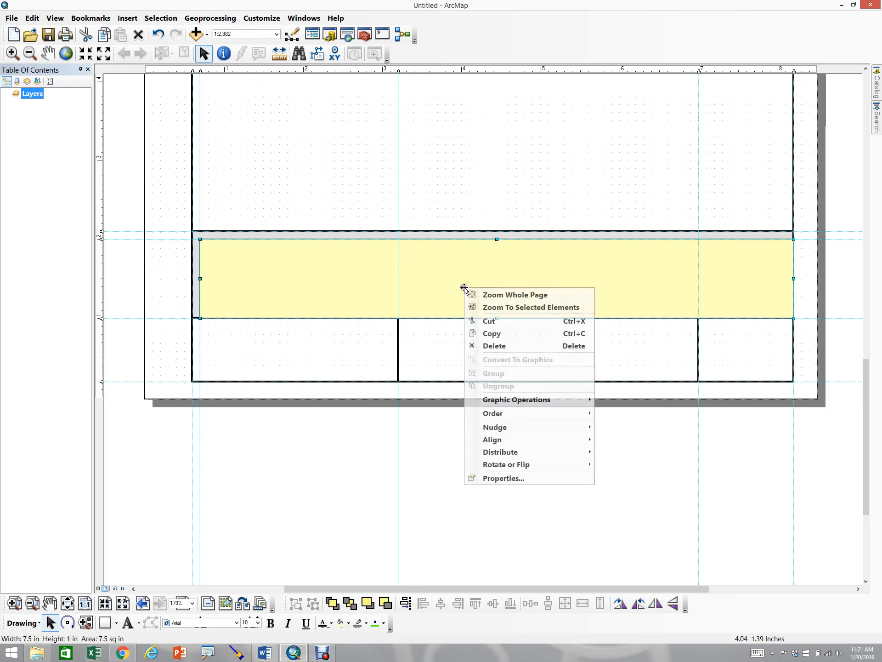
left_click(489, 480)
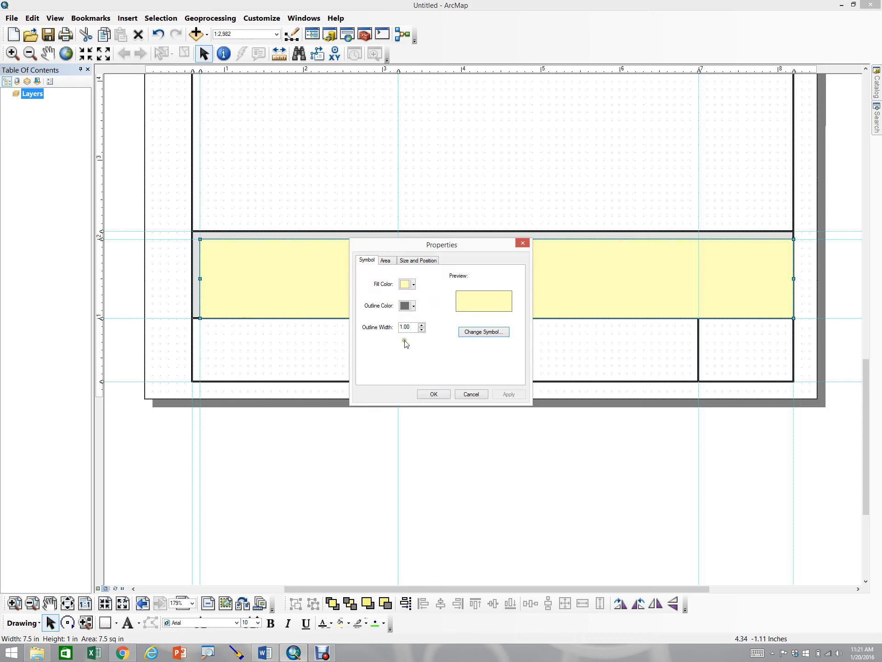
left_click(414, 285)
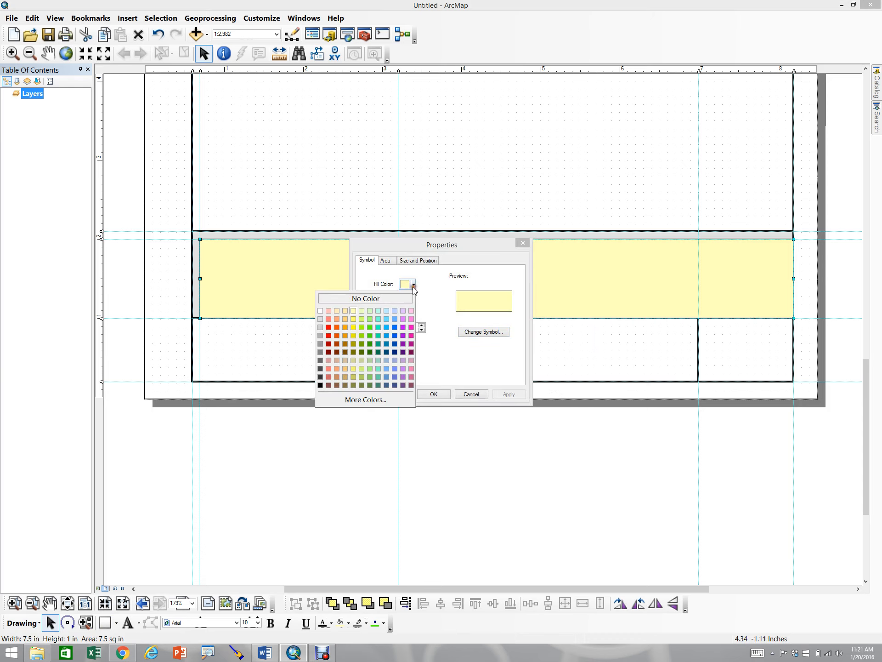
left_click(321, 312)
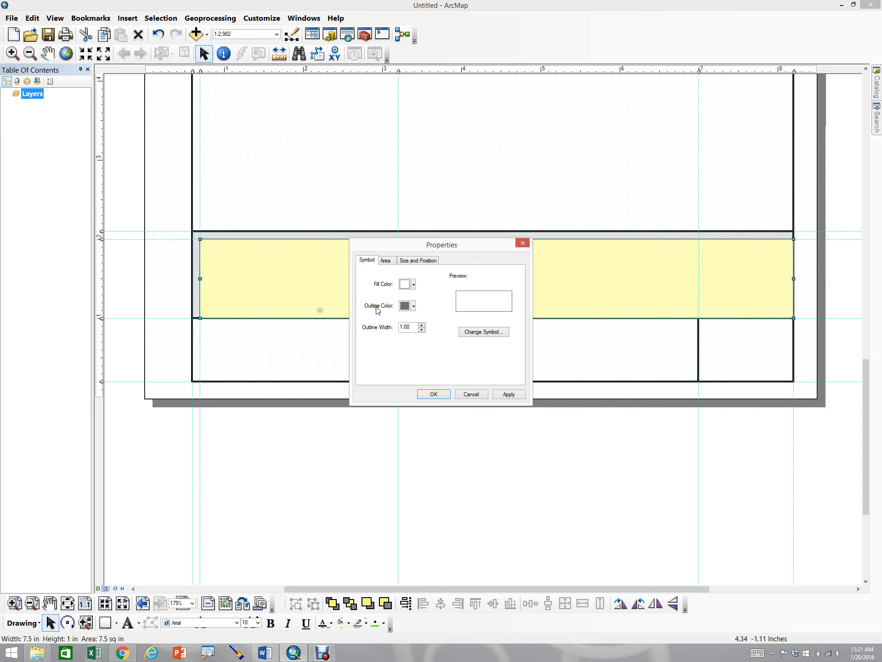
left_click(413, 306)
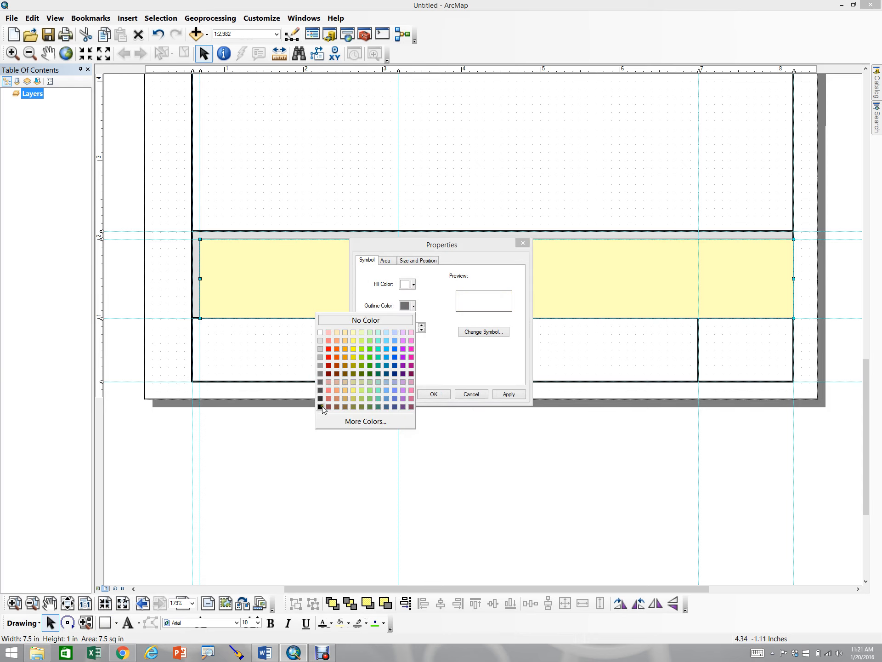
left_click(321, 406)
left_click(421, 325)
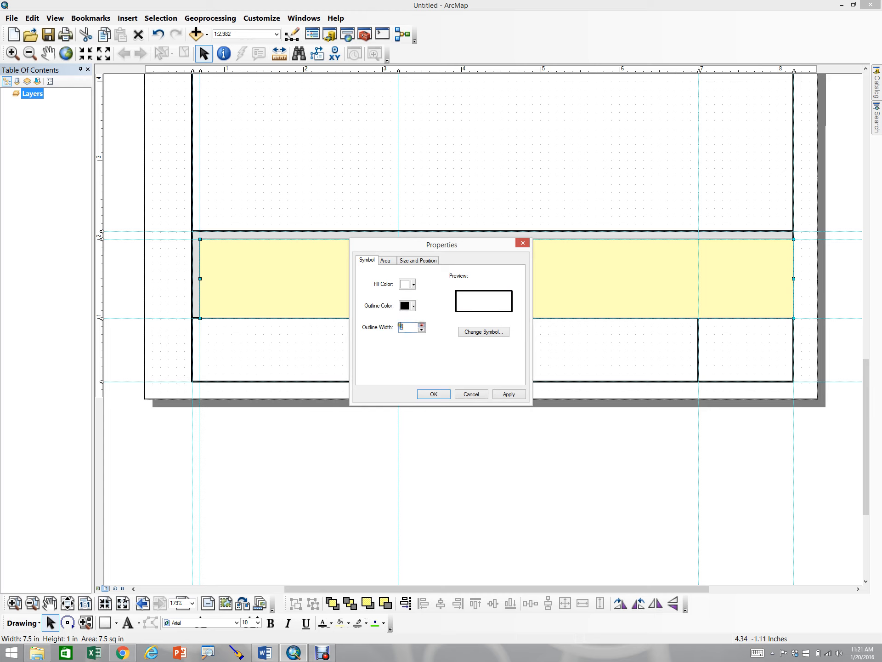
type("1.5")
left_click(508, 394)
left_click(432, 395)
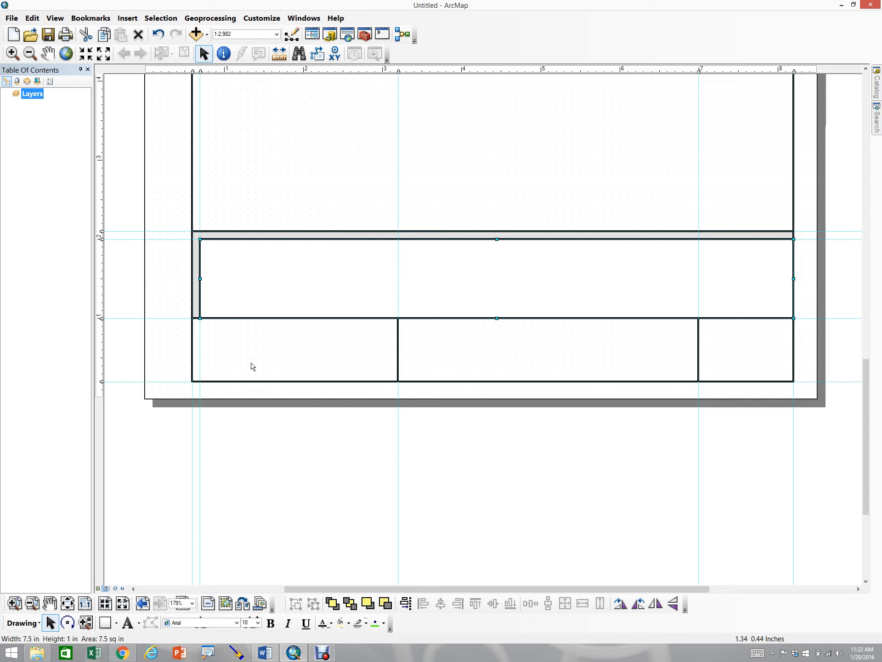
Insert the VALENCIA2 TIF picture from the Desktop into the layout
left_click(125, 22)
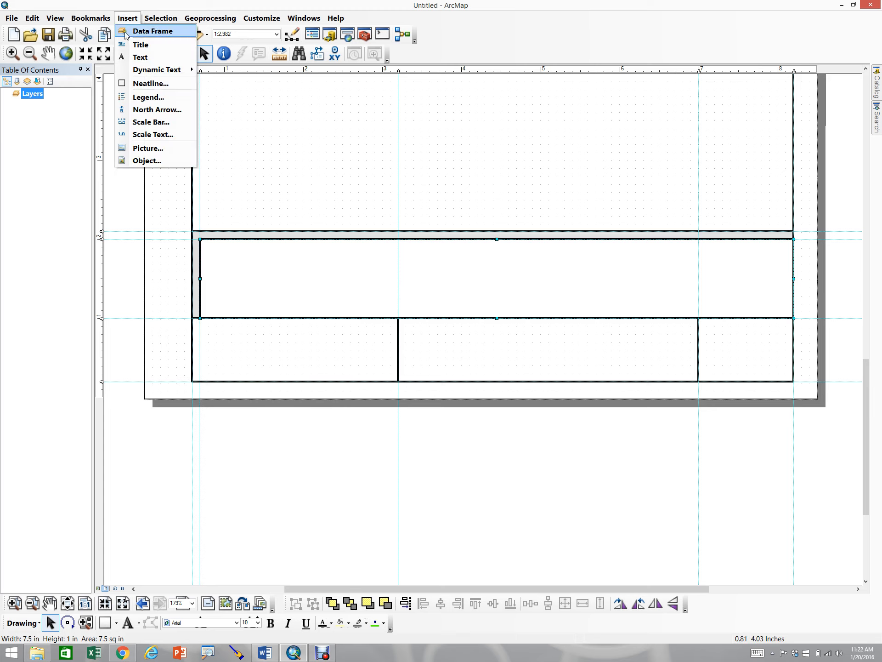
left_click(136, 149)
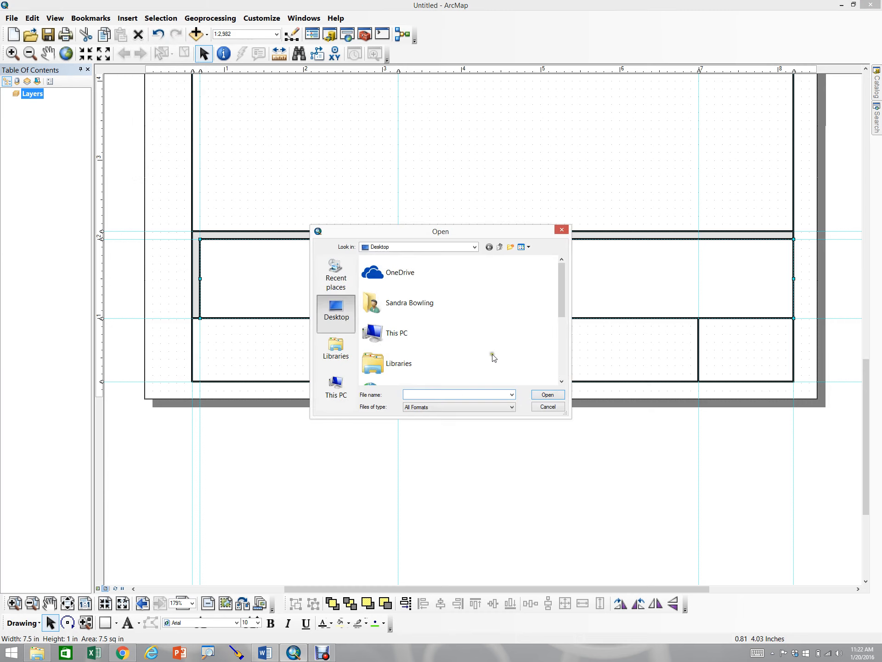
left_click_drag(561, 309, 564, 384)
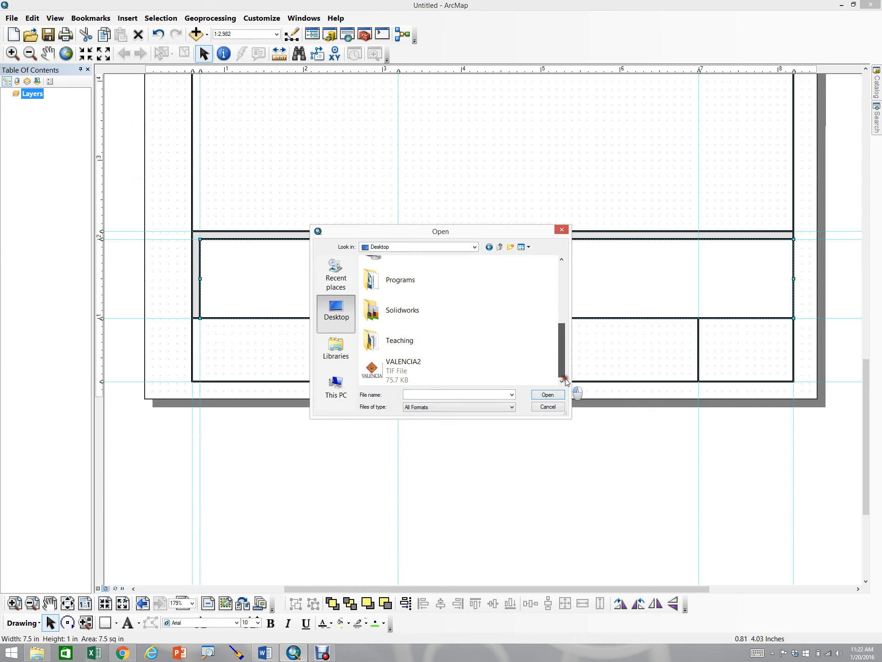
left_click(389, 376)
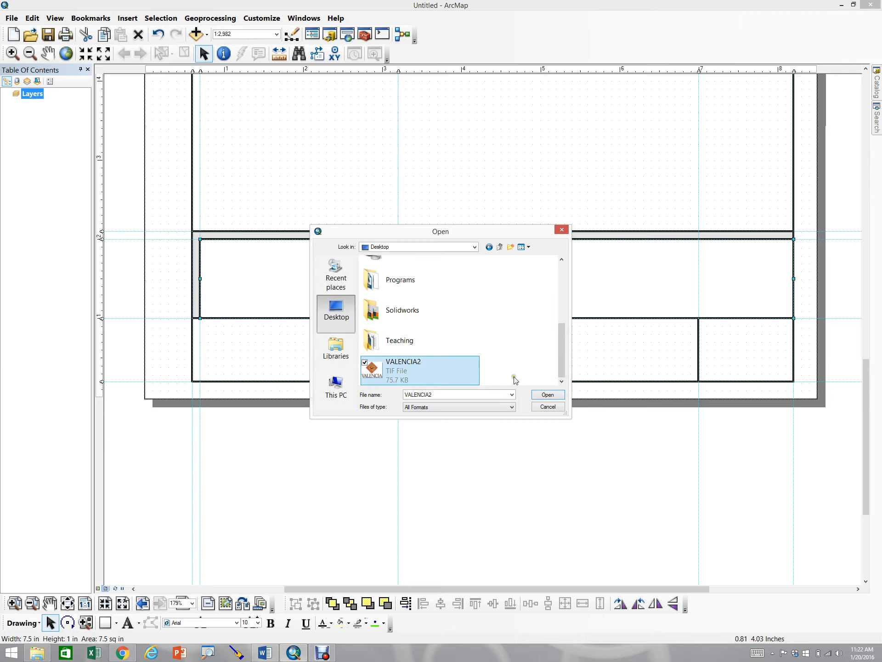
left_click(545, 397)
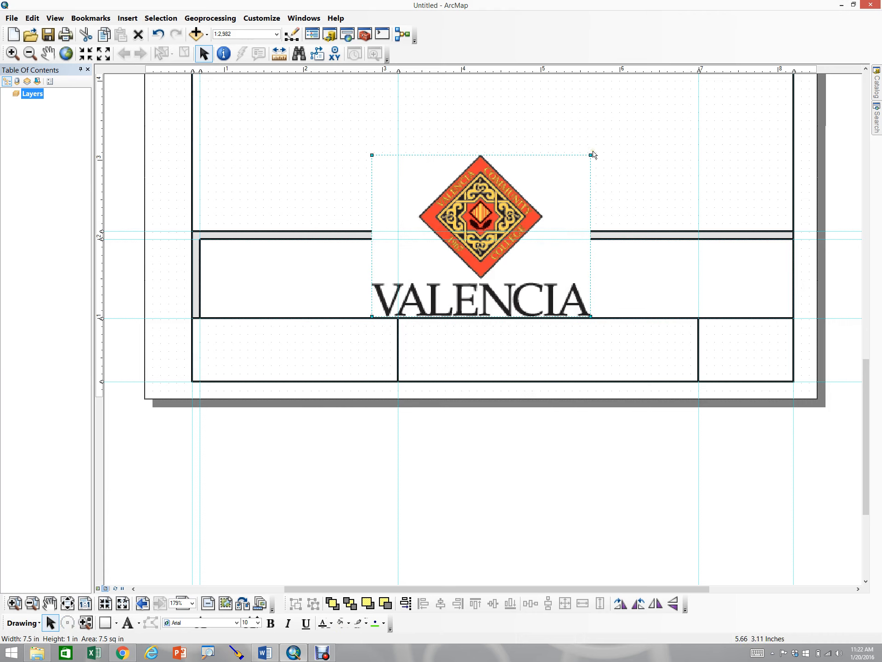
Shrink the Valencia logo and place it inside the left title block
left_click(323, 165)
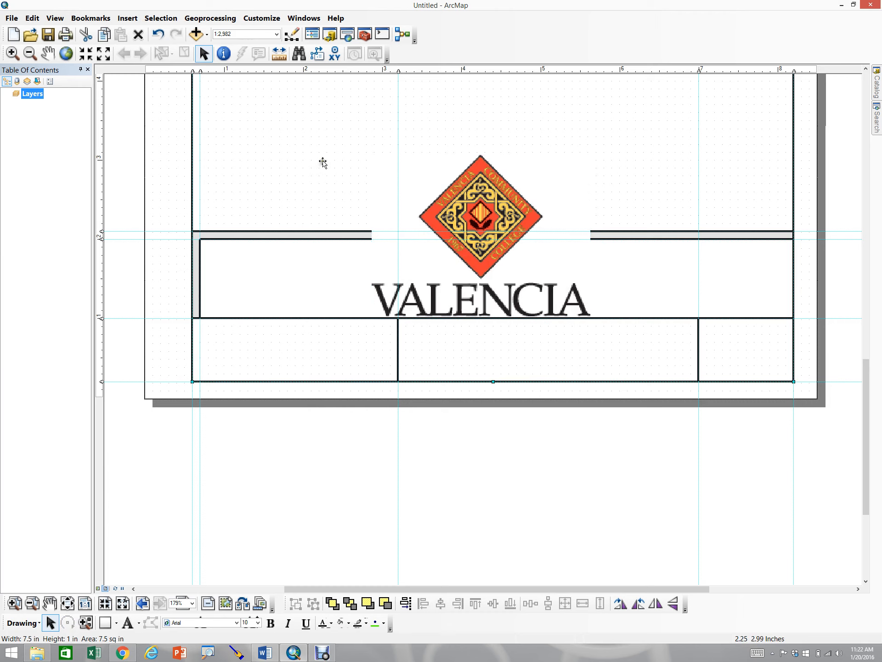
left_click(446, 177)
left_click_drag(589, 157, 251, 339)
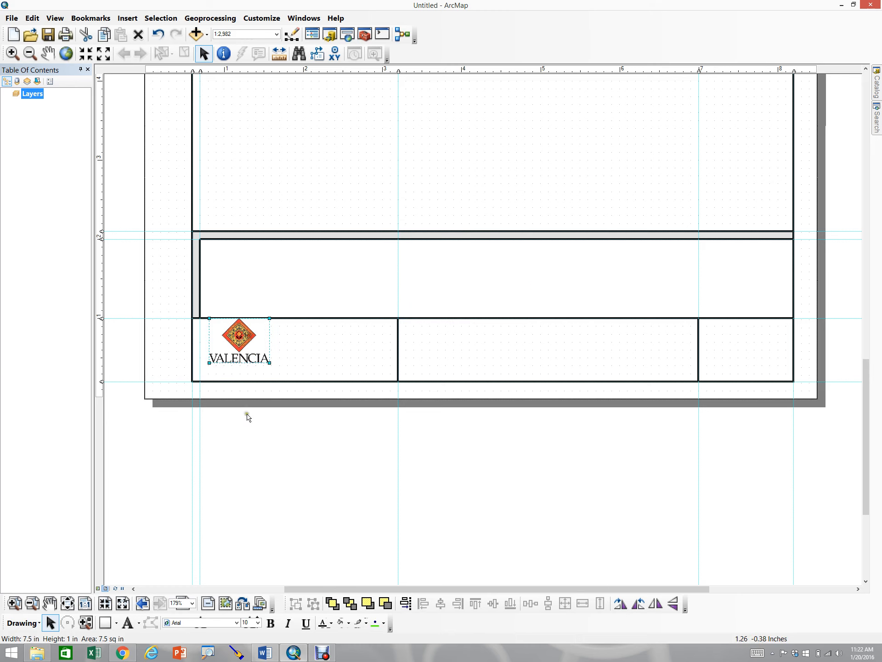
Toggle the layout grid and shift the logo slightly down and left within the left title block
right_click(245, 453)
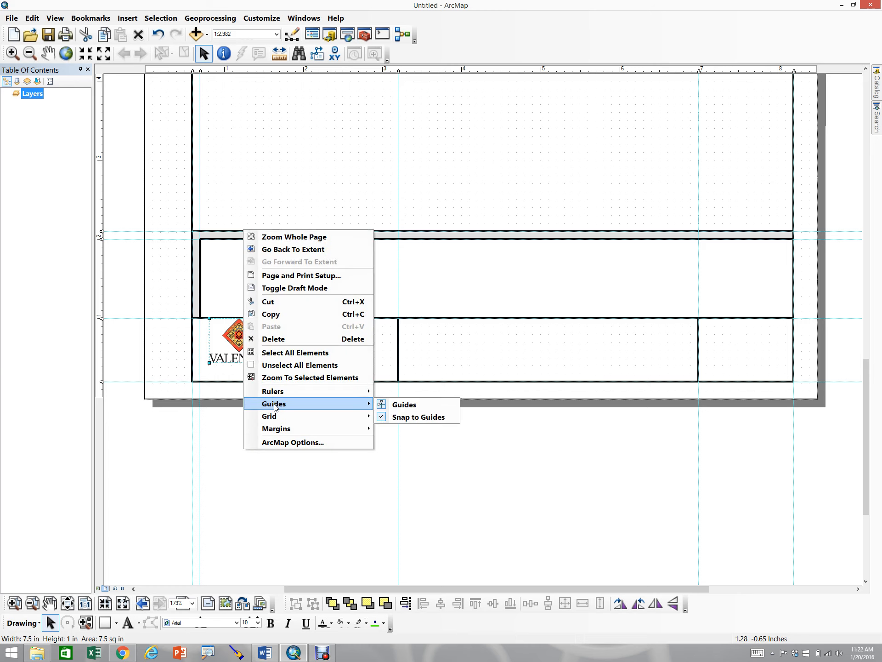
mouse_move(363, 416)
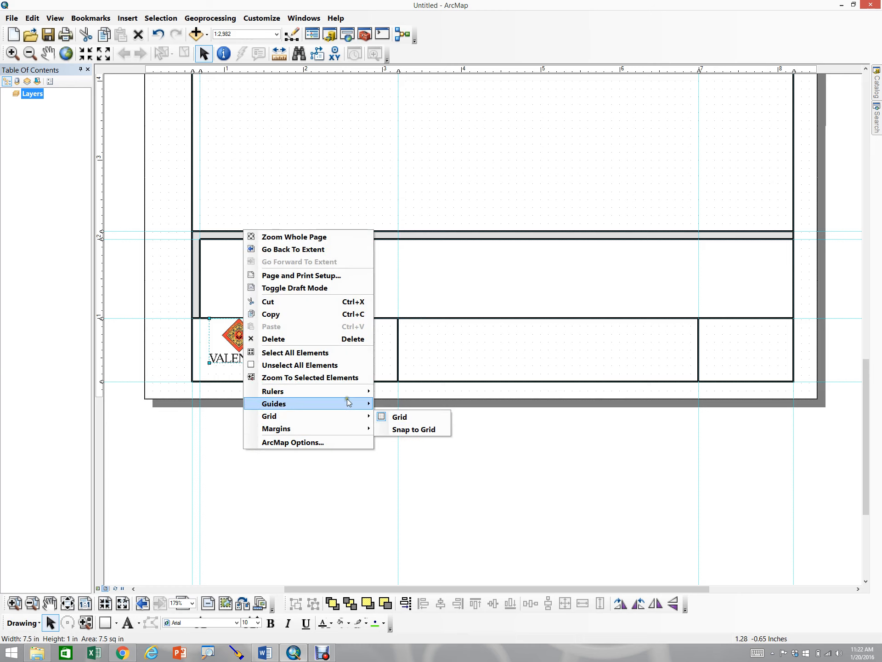
left_click(382, 419)
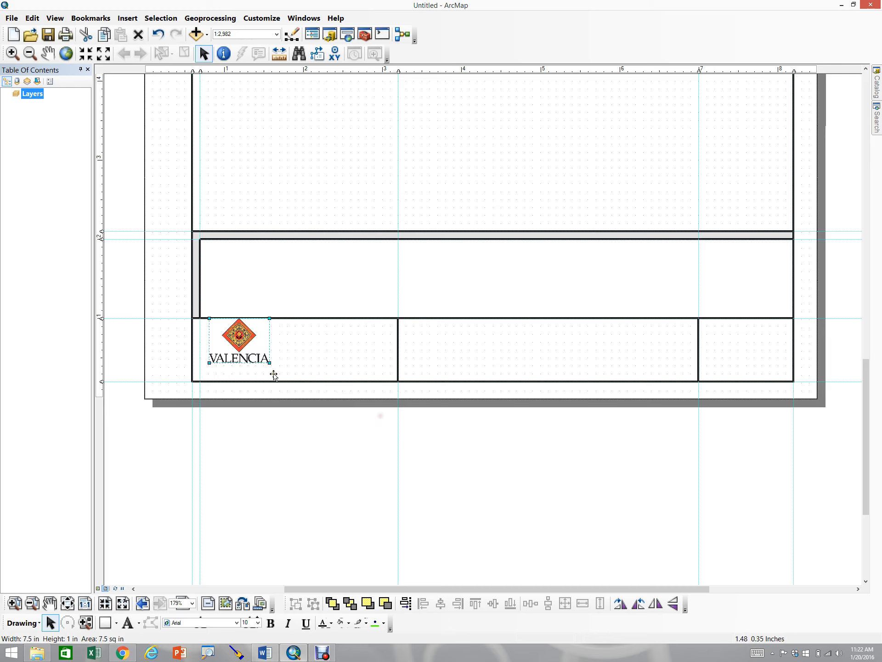
left_click_drag(235, 342, 228, 351)
left_click(264, 463)
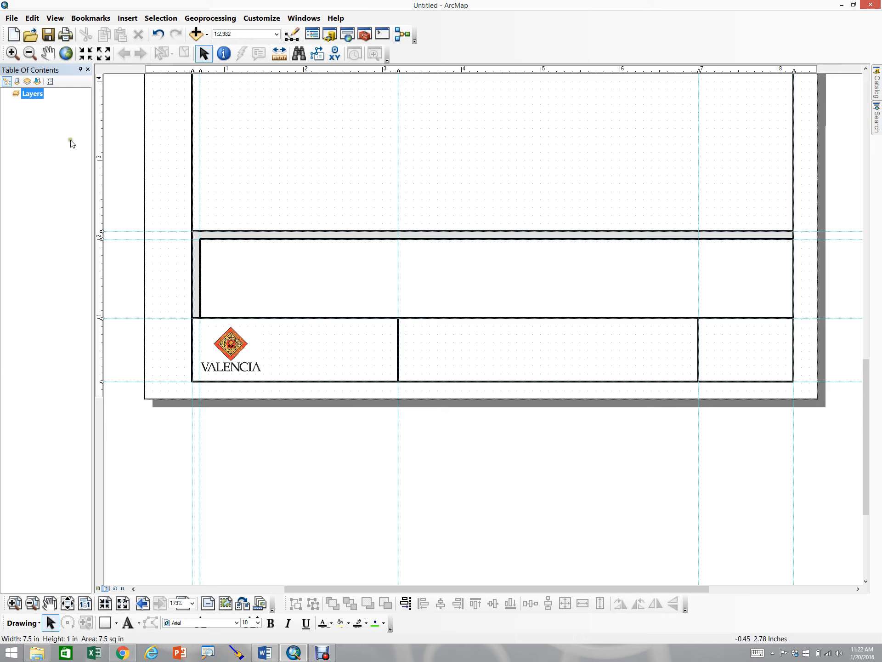
Insert an ESRI North 9 north arrow and place it at the right end of the left title block
left_click(128, 19)
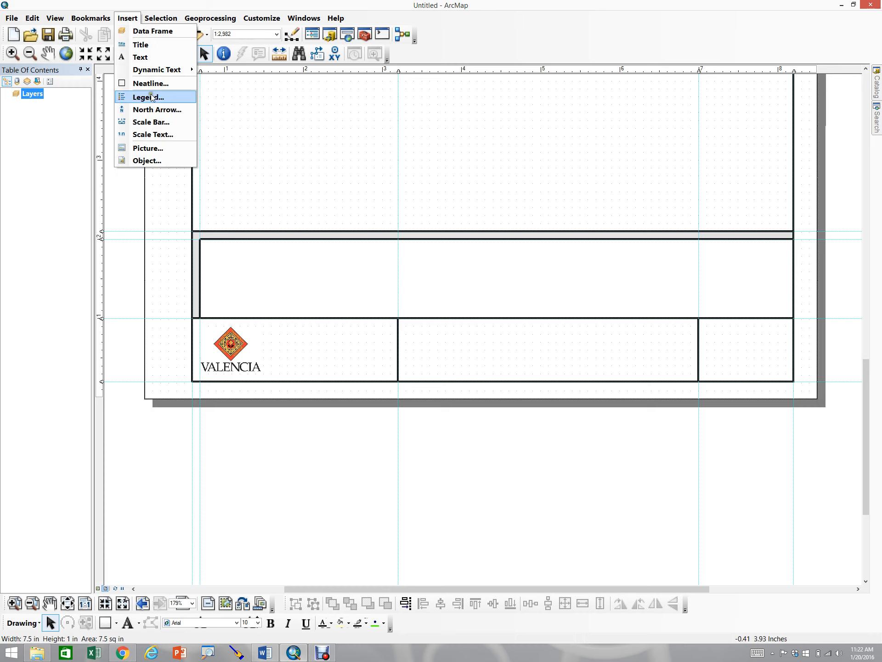
left_click(152, 110)
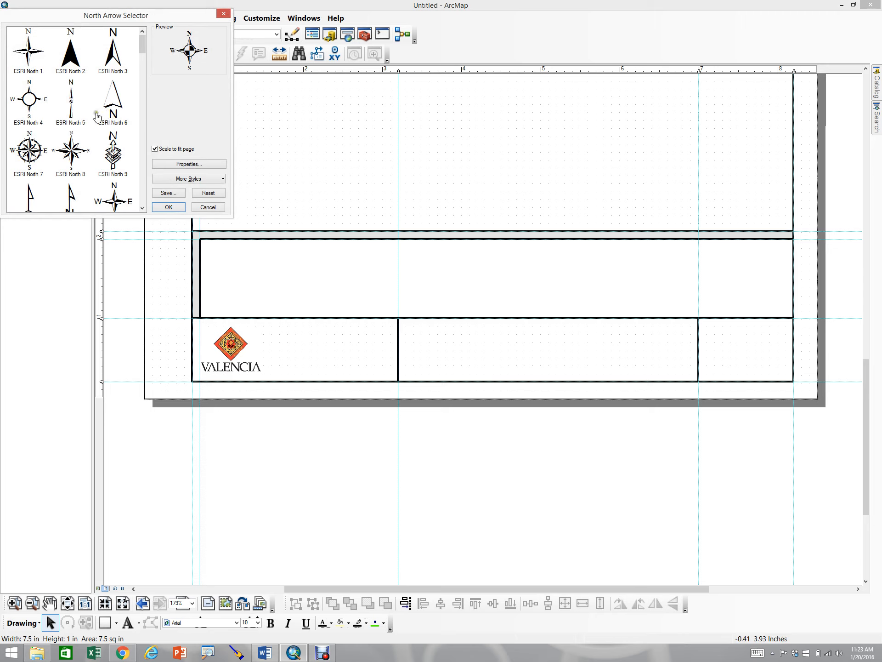
left_click(113, 152)
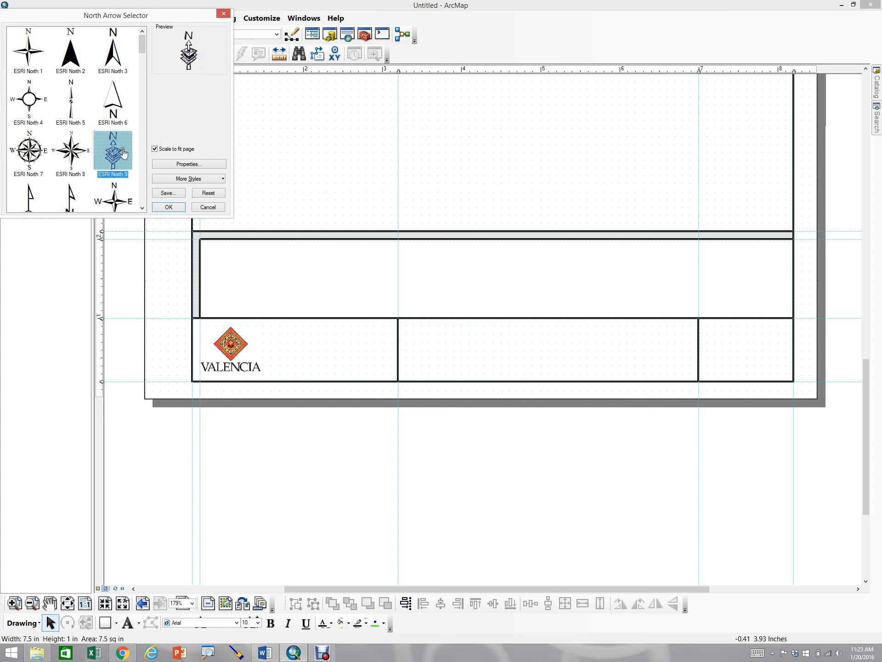
left_click(162, 206)
left_click_drag(396, 364, 376, 345)
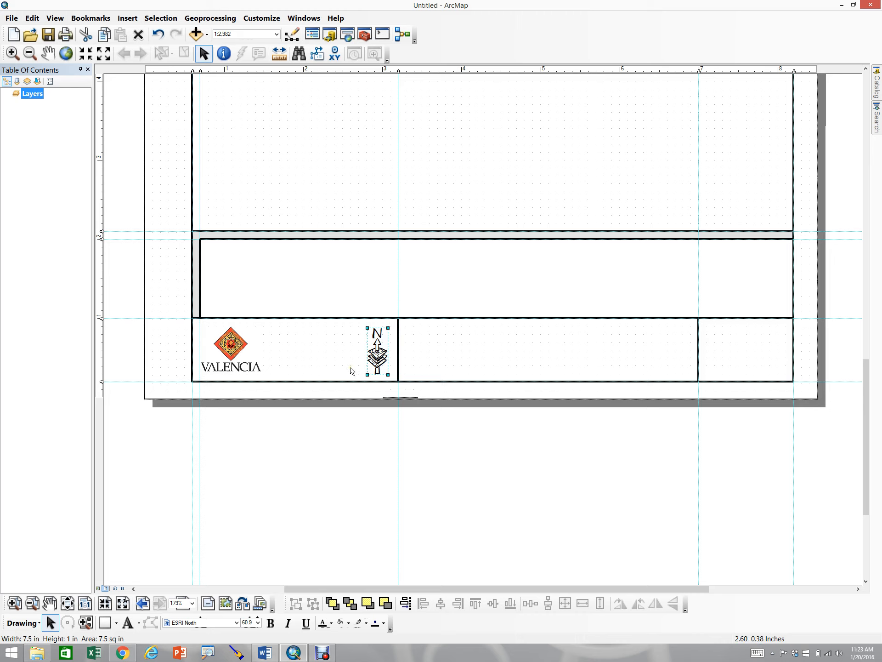
left_click(128, 19)
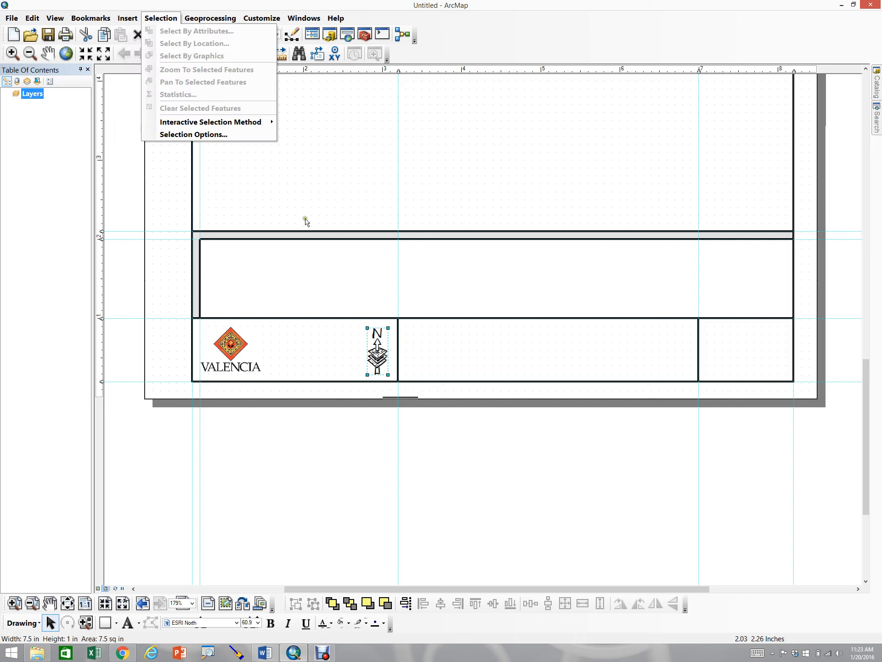
left_click(300, 205)
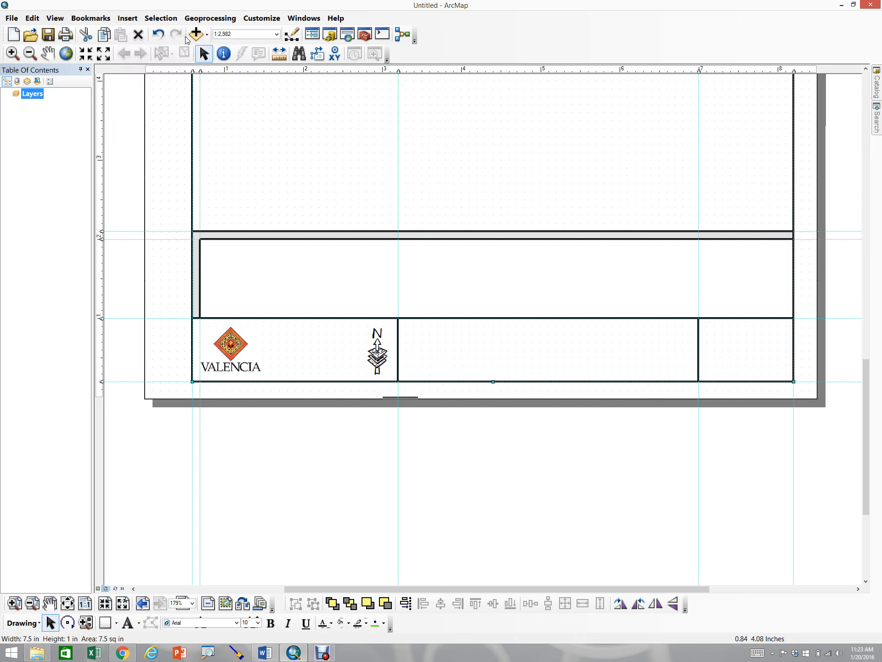
left_click(127, 19)
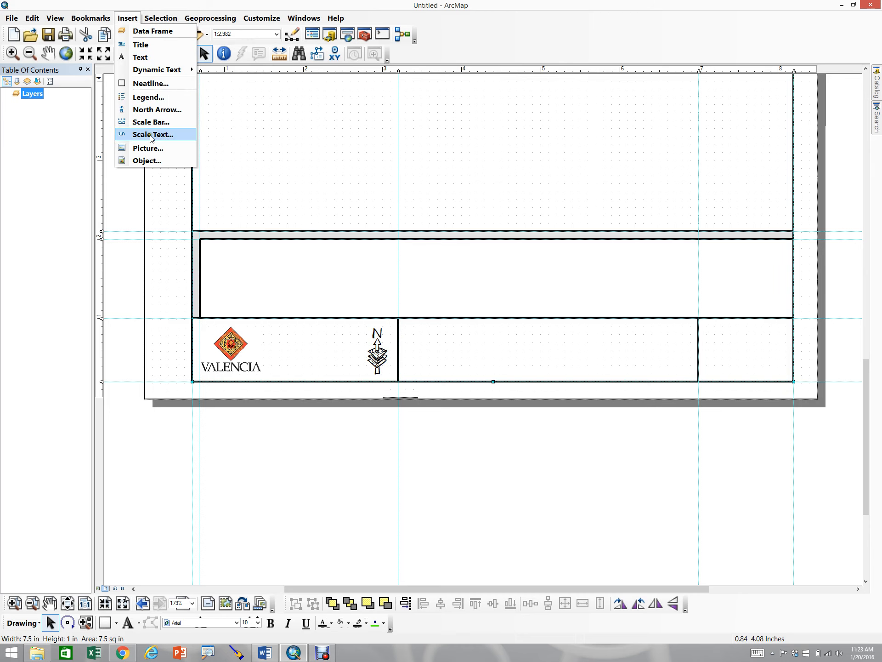
left_click(303, 146)
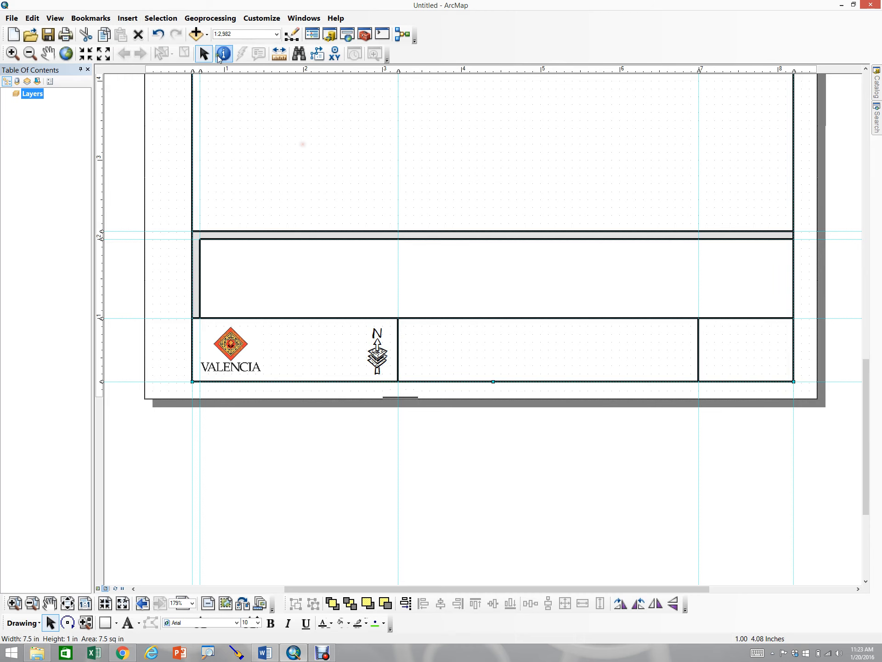
Set the map scale to 1:1,200
left_click(231, 34)
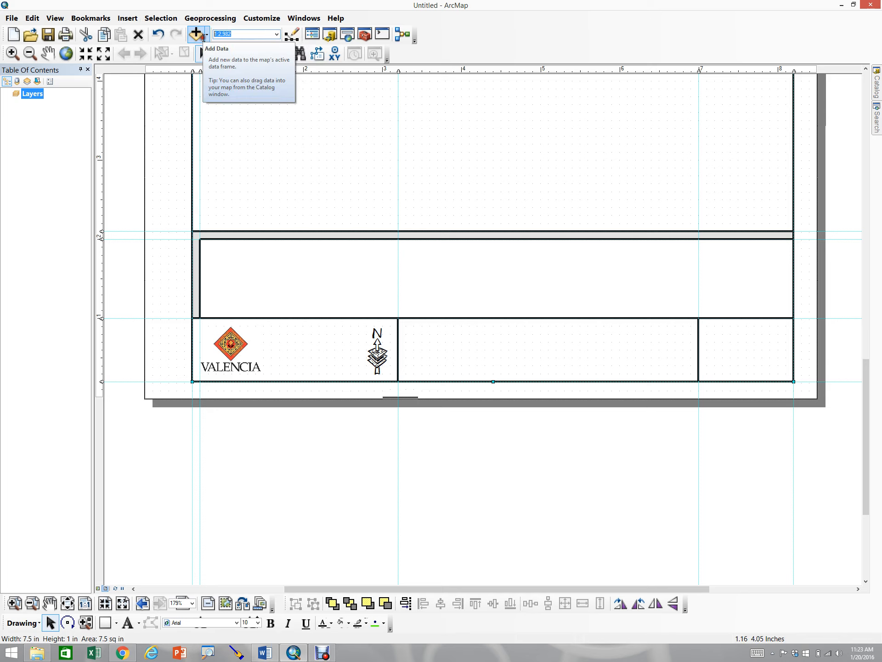
type("1,2")
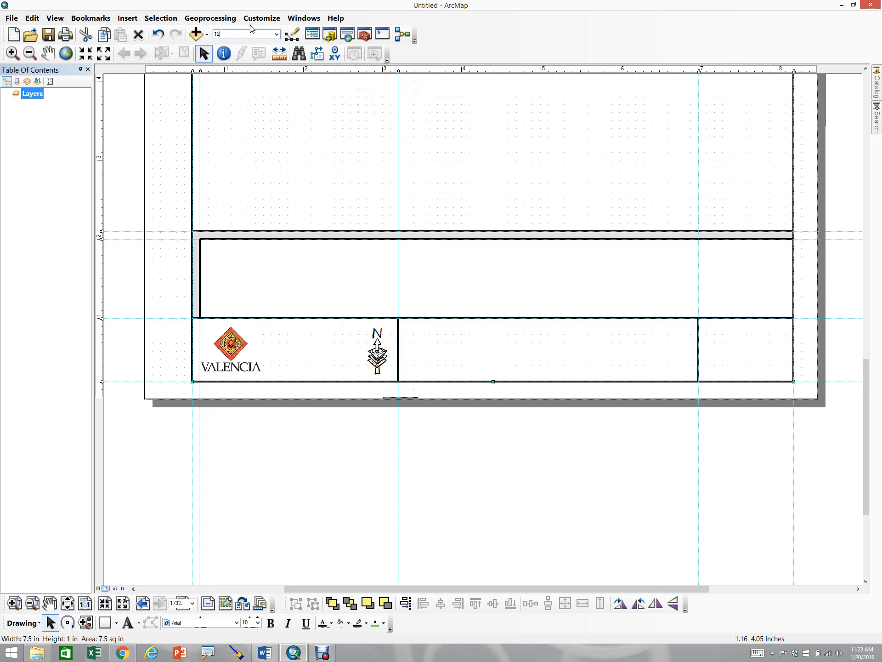
type("00")
key("Return")
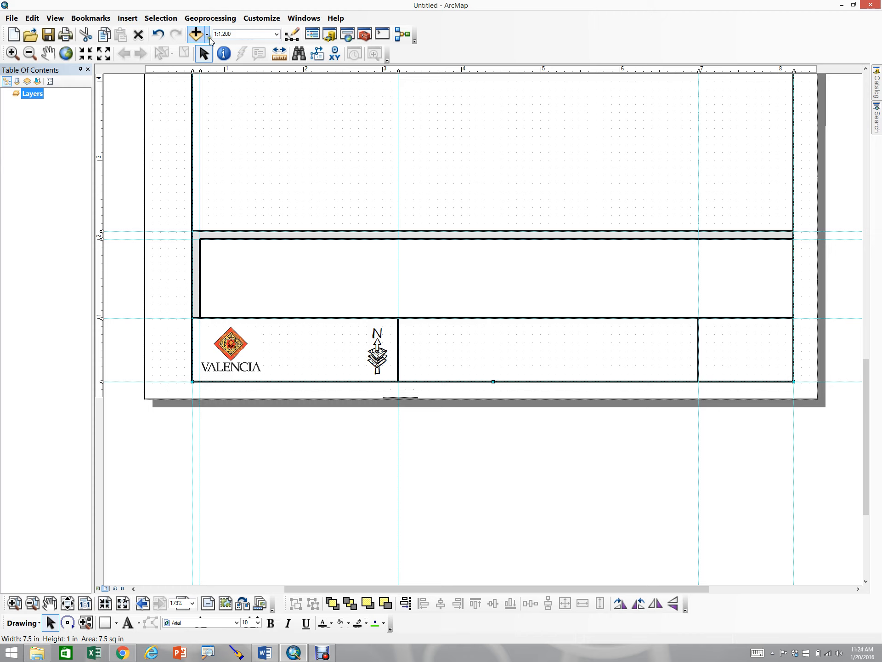
Start inserting a scale bar and choose the Alternating Scale Bar 2 style
left_click(127, 18)
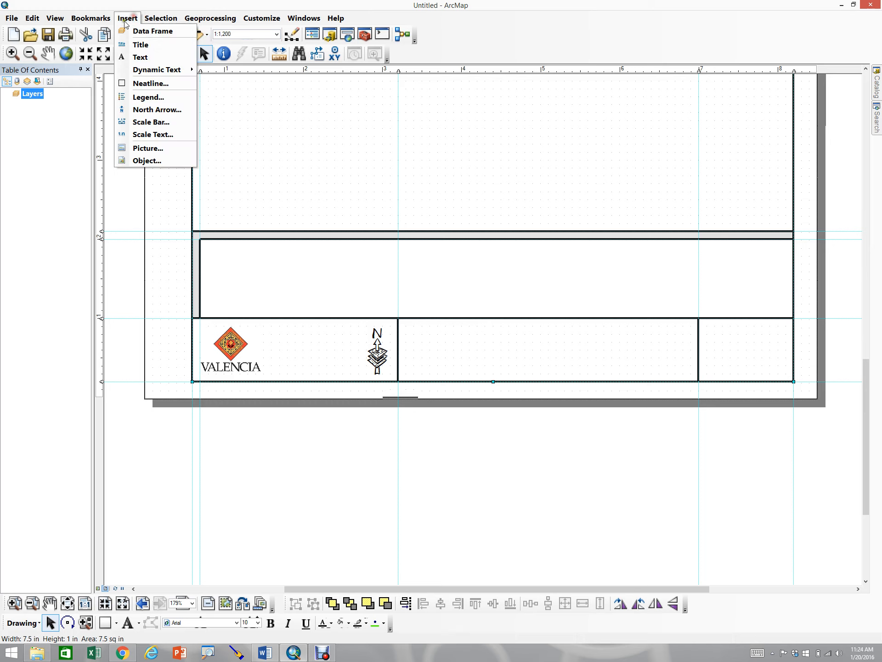
left_click(168, 123)
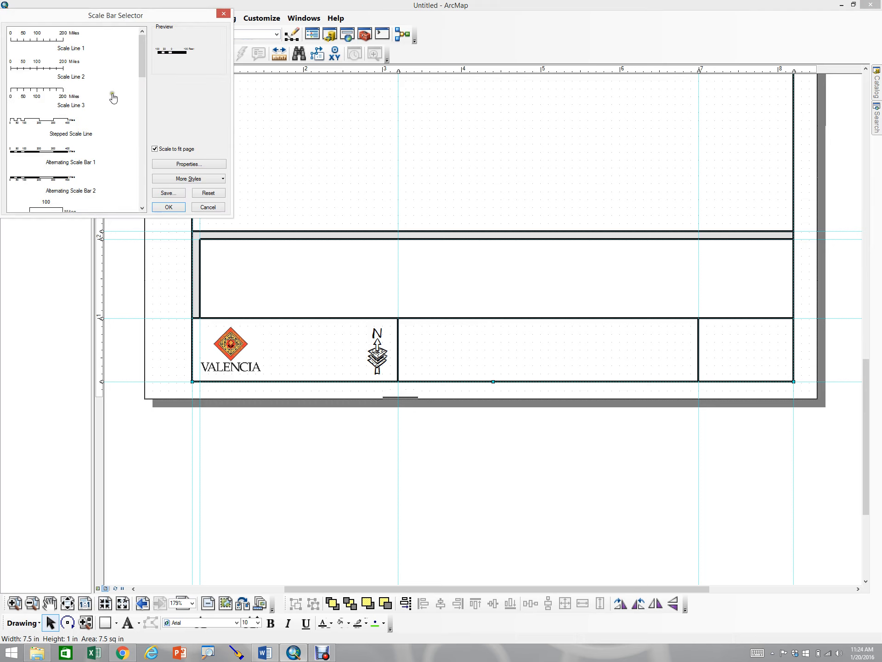
left_click_drag(71, 13, 183, 57)
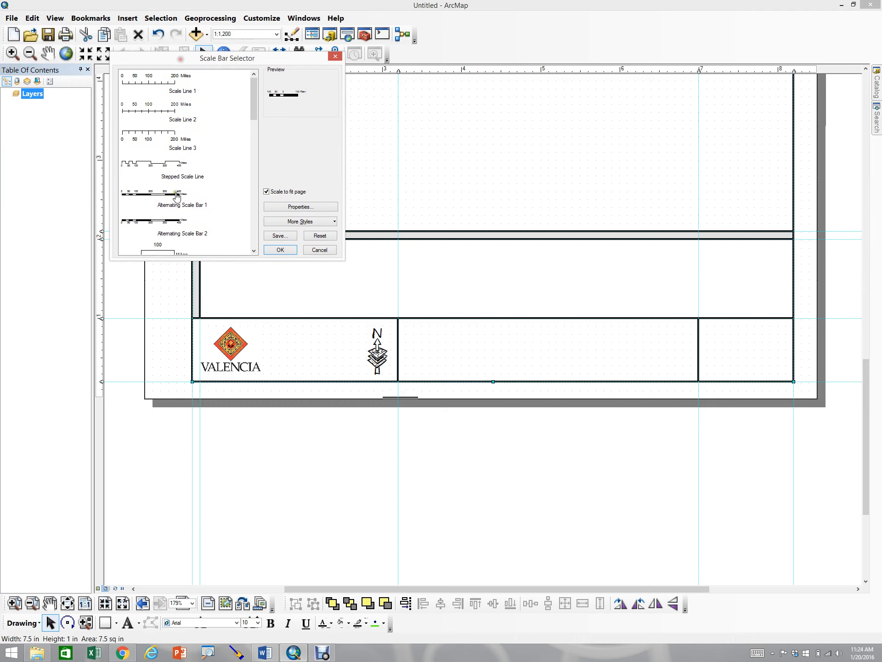
left_click(167, 227)
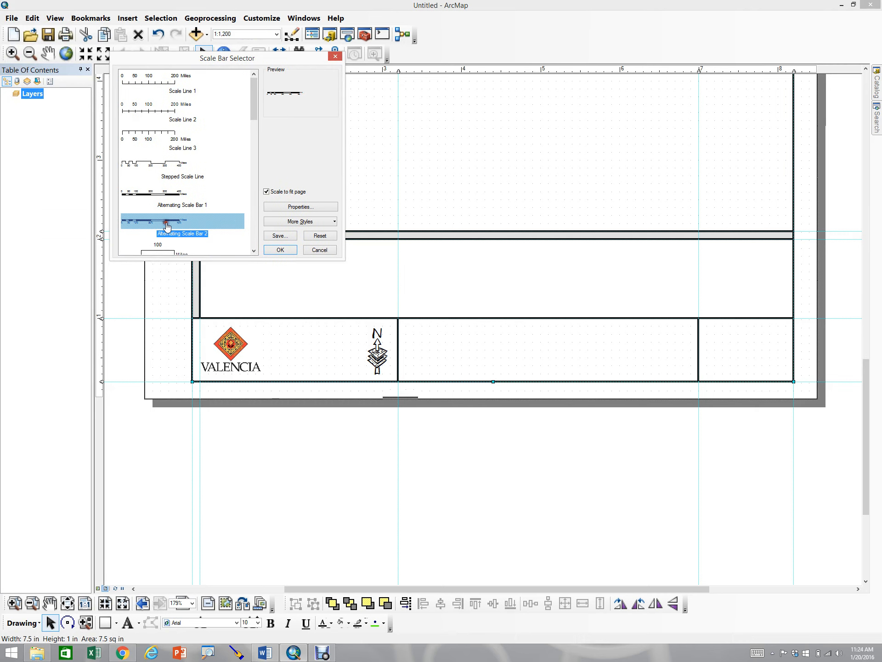
In the scale bar properties, set resizing to adjust width, division units to Feet, and number of divisions to 1
left_click(279, 205)
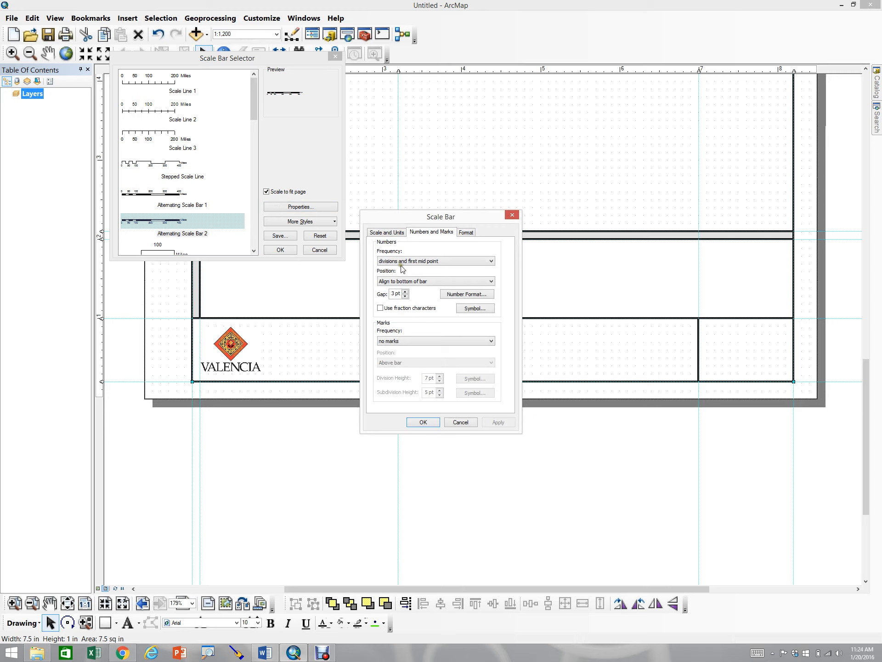
left_click(377, 233)
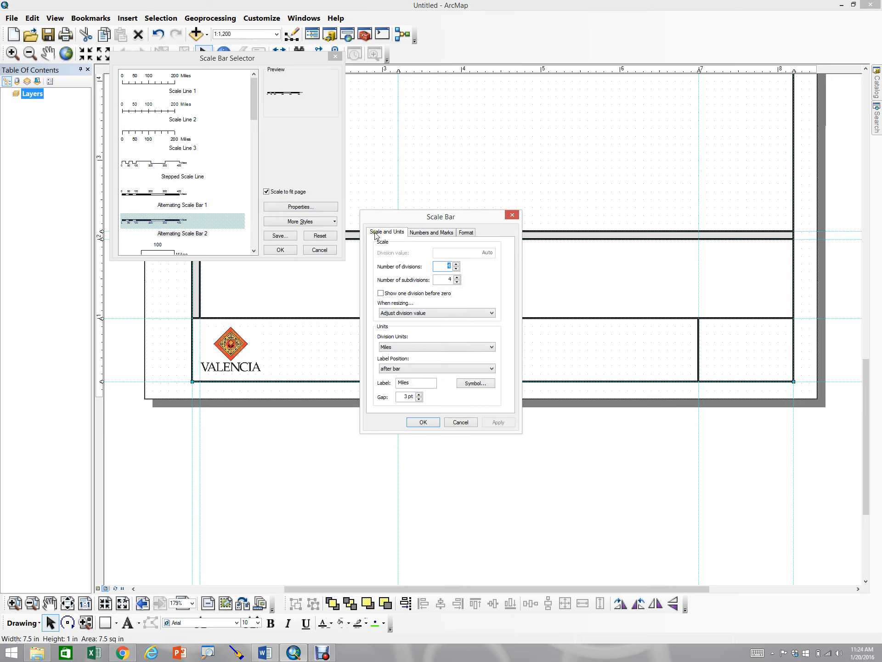
left_click(403, 313)
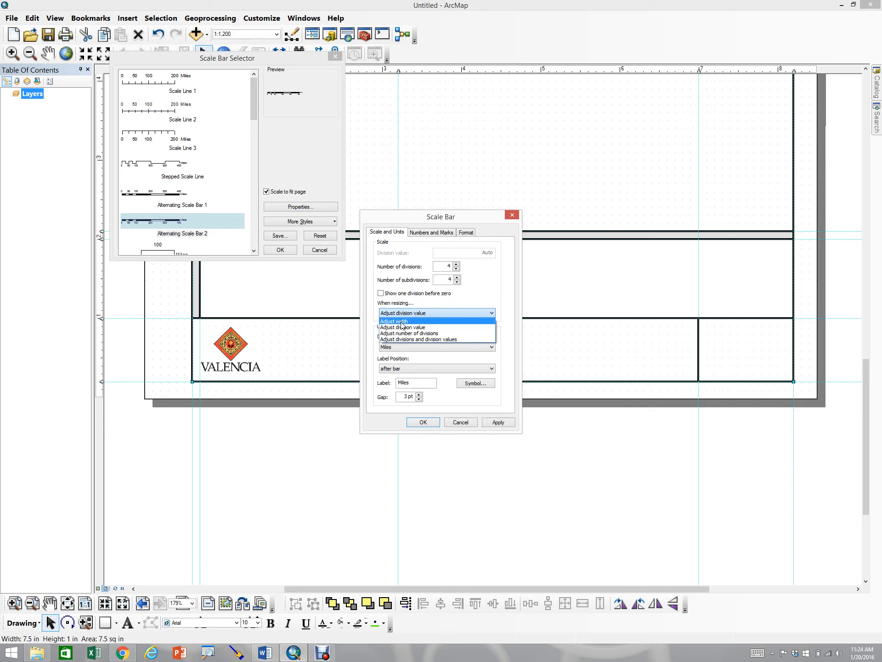
left_click(401, 322)
left_click(401, 348)
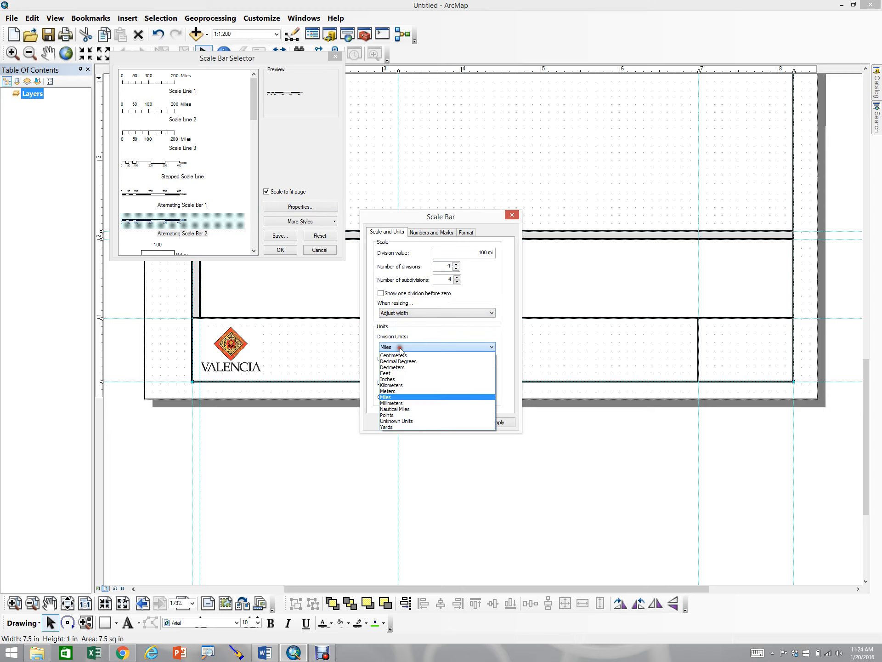
left_click(387, 373)
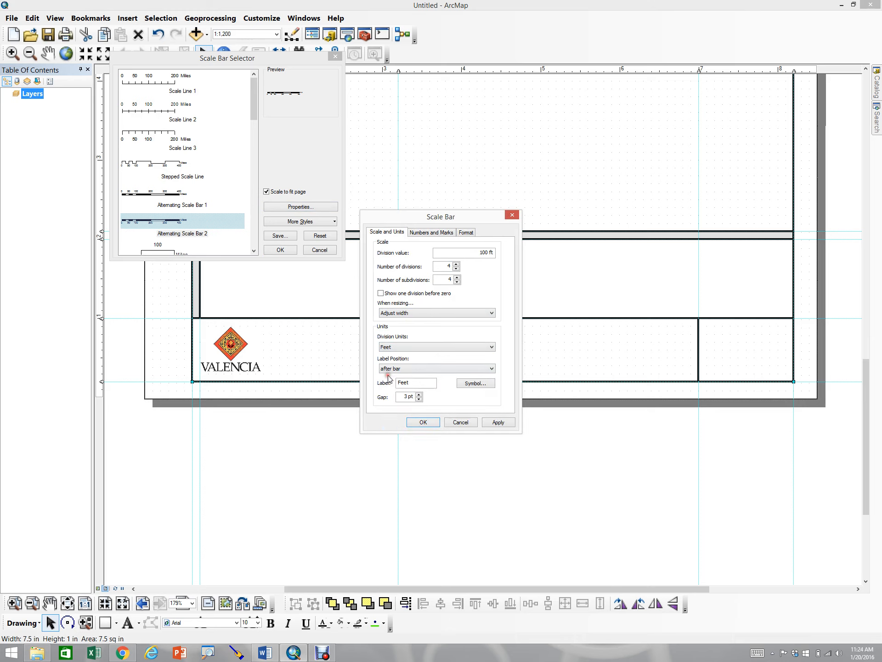
left_click(480, 252)
left_click(485, 253)
mouse_move(442, 266)
left_mouse_down()
mouse_move(464, 268)
mouse_move(455, 280)
left_mouse_up()
type("1")
left_click(406, 396)
Set the scale bar numbers to show at divisions, positioned above the bar with a 1.5 pt gap, and confirm
left_click(420, 234)
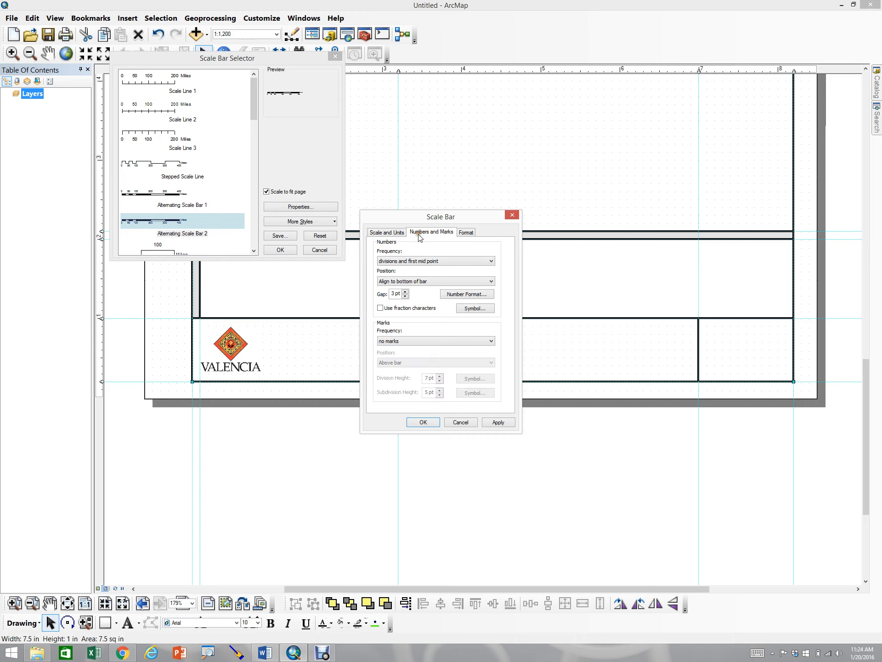
left_click(418, 261)
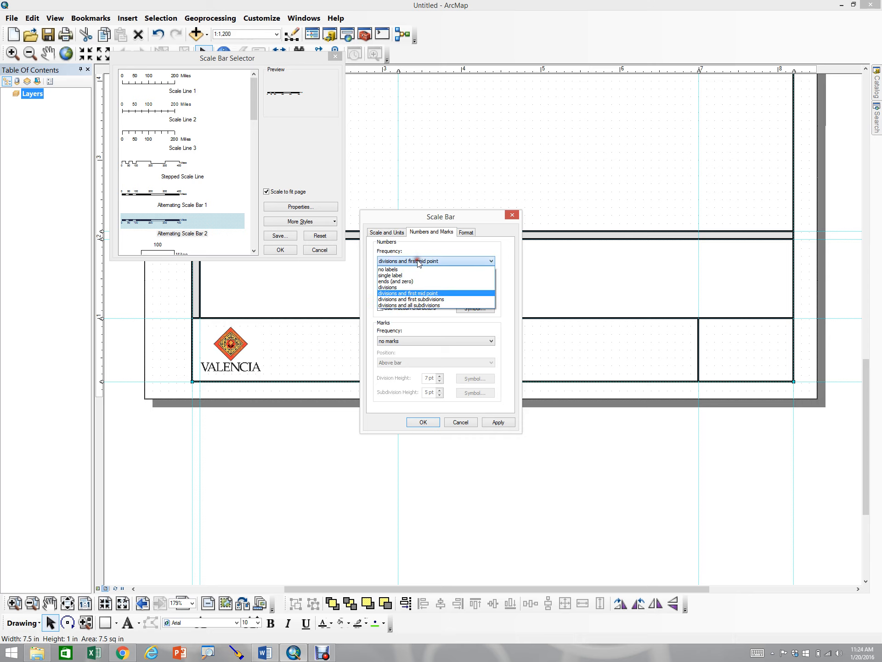
left_click(403, 287)
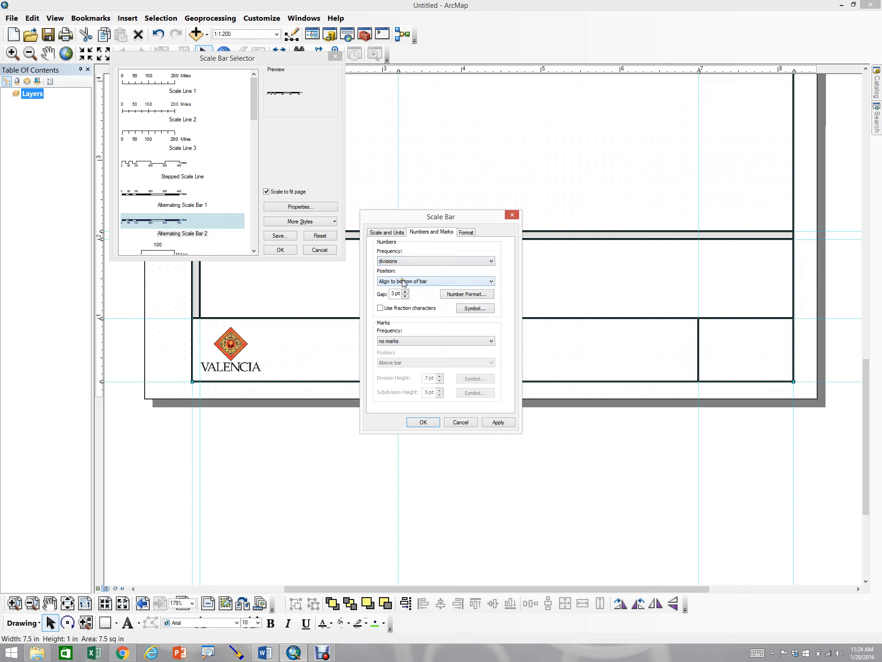
left_click(403, 281)
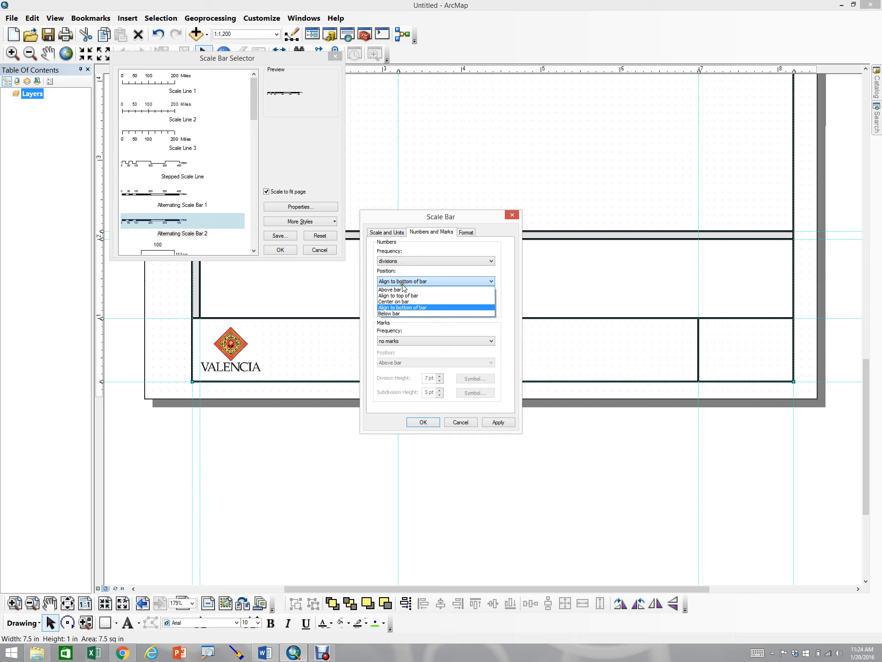
left_click(403, 289)
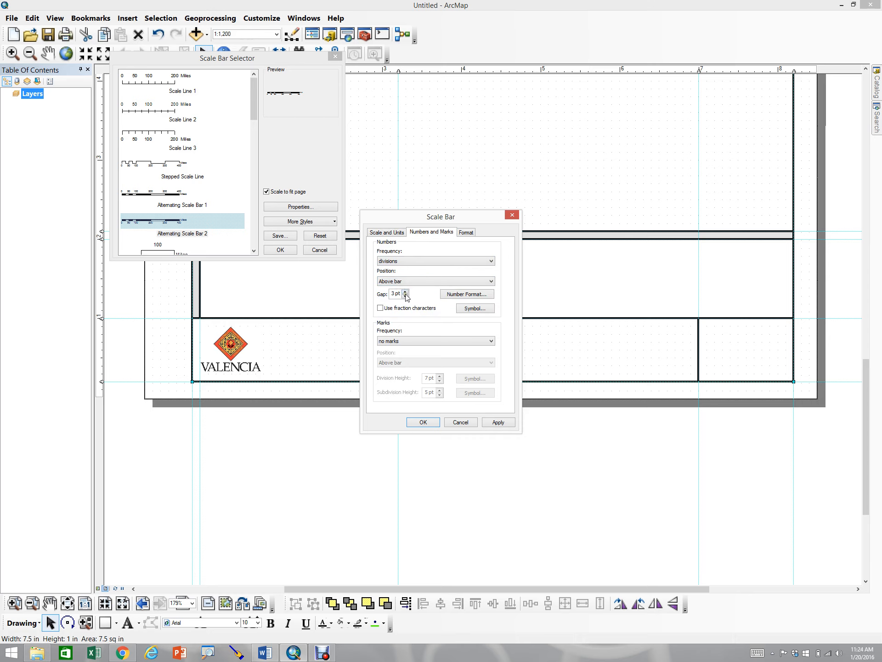
left_click(405, 297)
type("1.5")
left_click(505, 422)
left_click(430, 422)
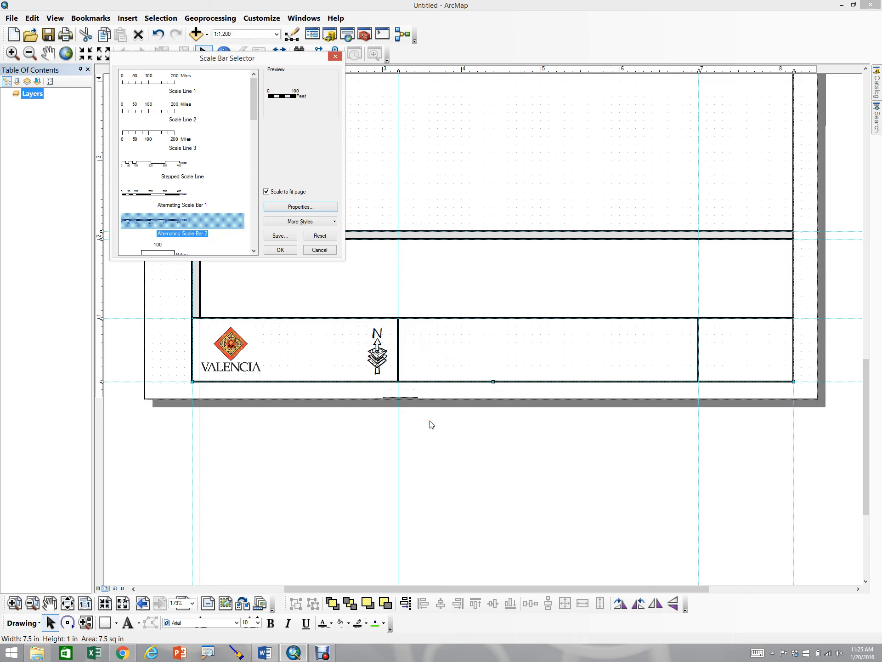
left_click(275, 250)
Move the scale bar into the left title block between the logo and the north arrow
left_click_drag(414, 307, 238, 338)
left_click(257, 338)
left_click_drag(323, 344, 319, 348)
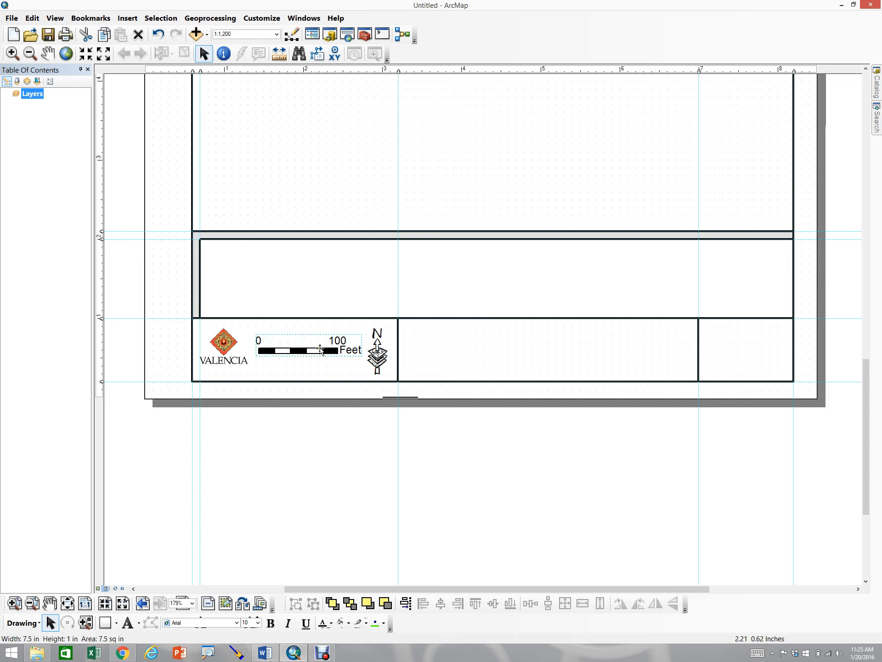
Change the scale bar's label position to below center
right_click(320, 349)
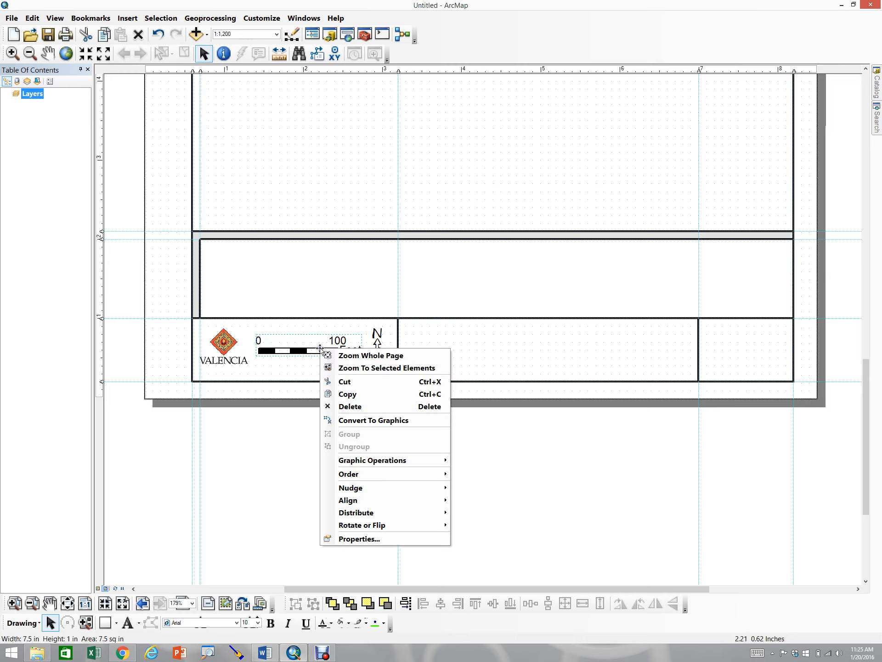
left_click(320, 350)
left_click(320, 350)
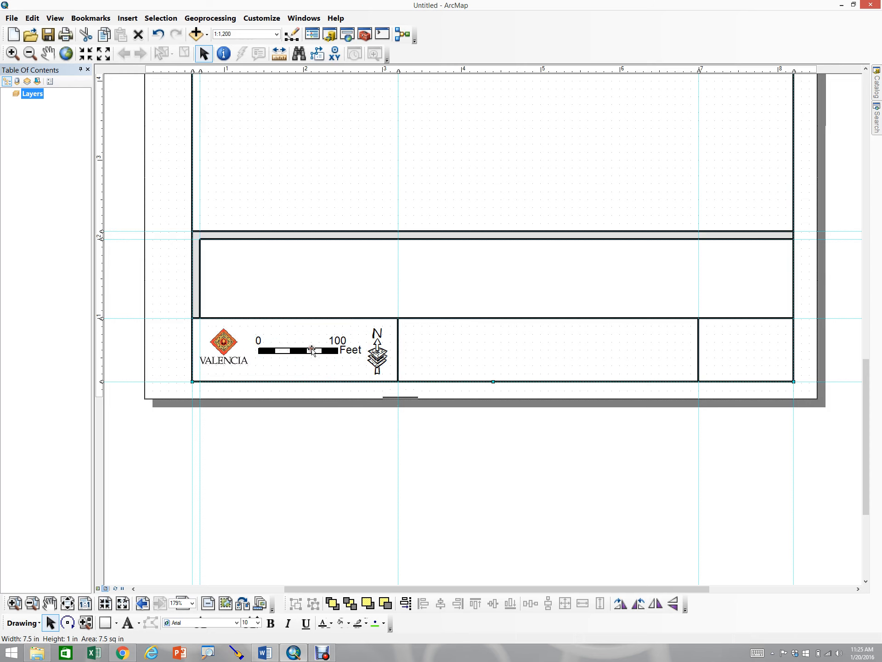
right_click(309, 348)
left_click(307, 349)
right_click(306, 349)
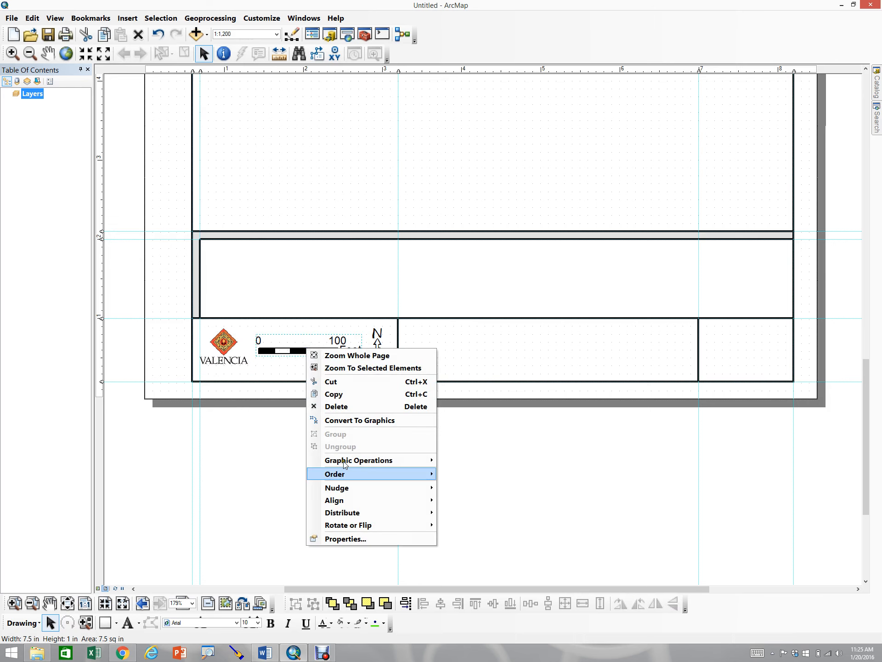
left_click(346, 538)
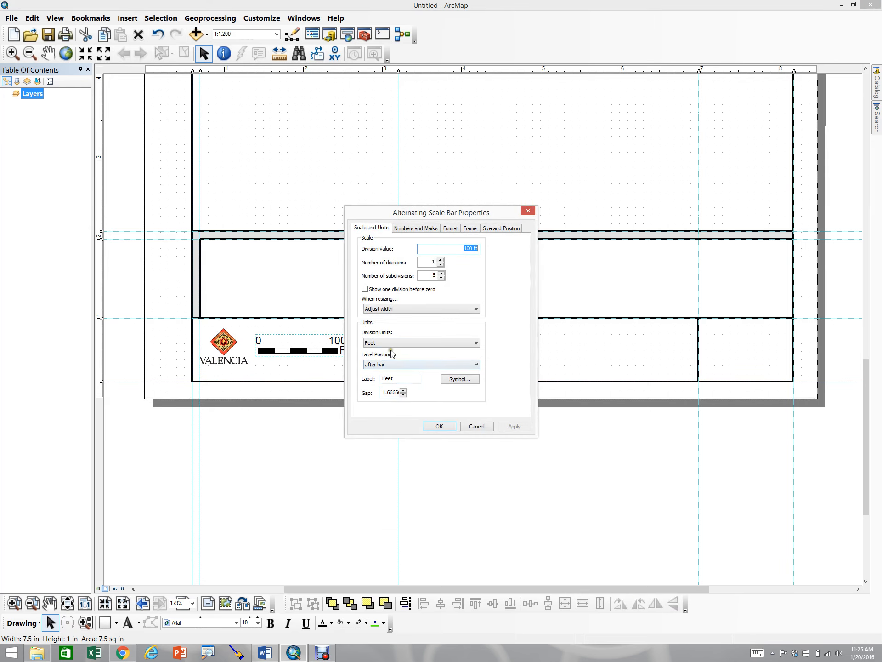
left_click(388, 365)
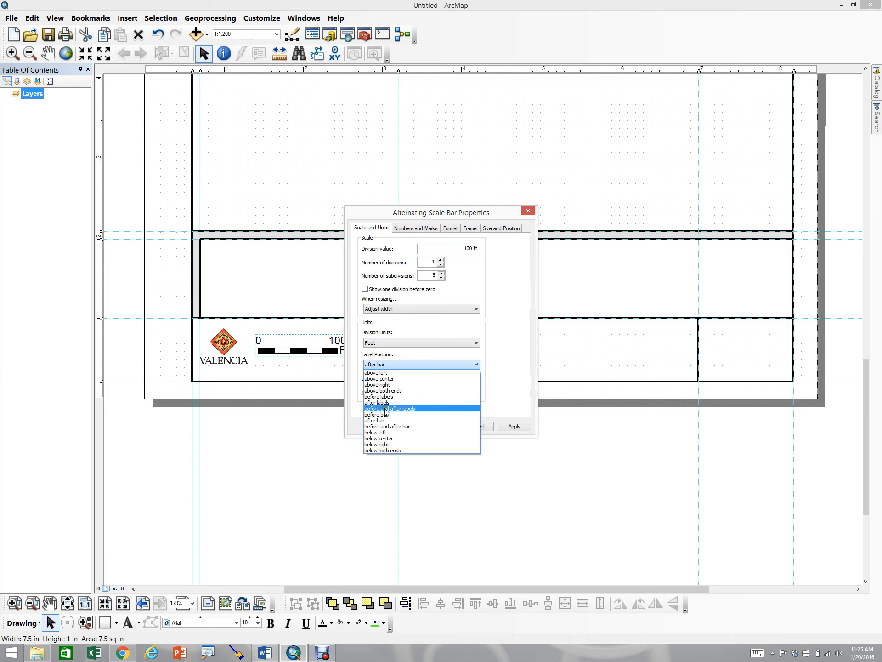
left_click(385, 439)
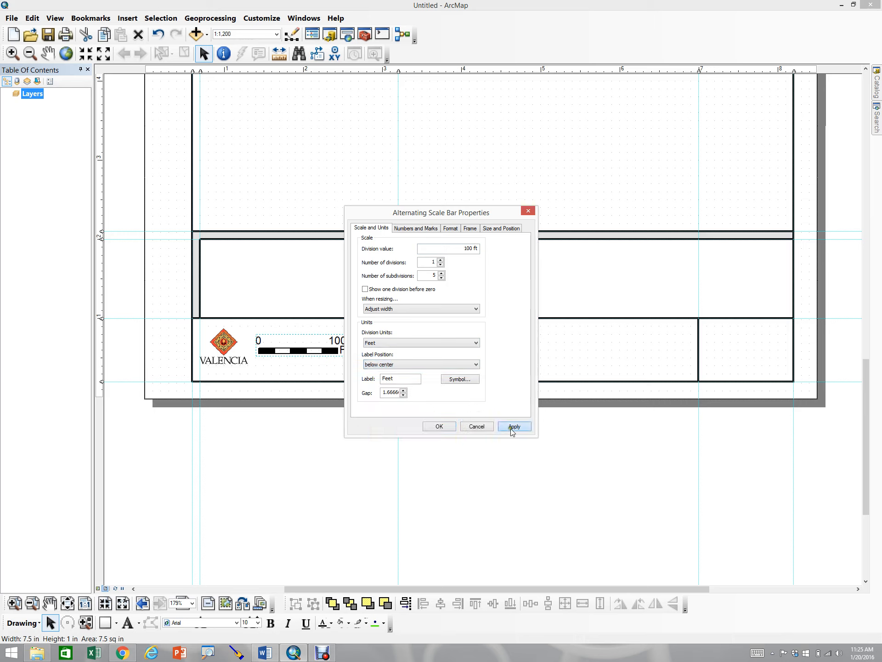
left_click(511, 428)
left_click(437, 427)
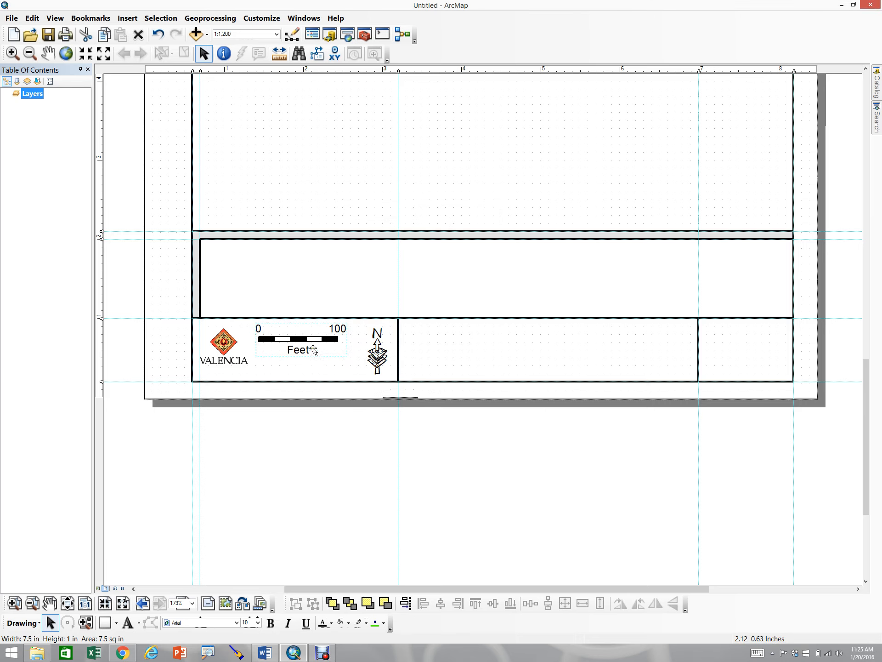
Align the logo, scale bar and north arrow to the vertical center of the left title block
left_click_drag(308, 345, 317, 356)
left_click_drag(297, 350, 294, 314)
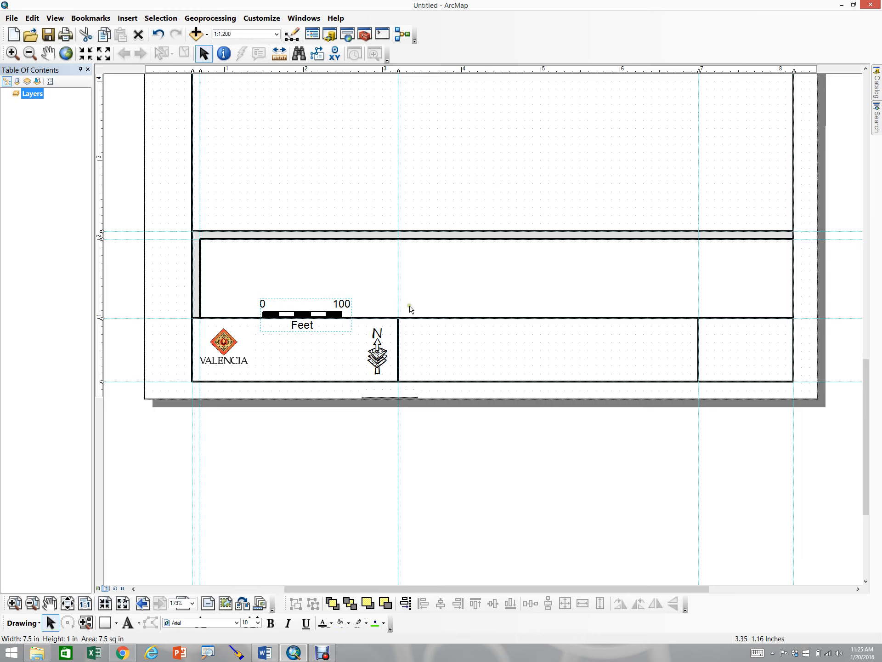
left_click(304, 365)
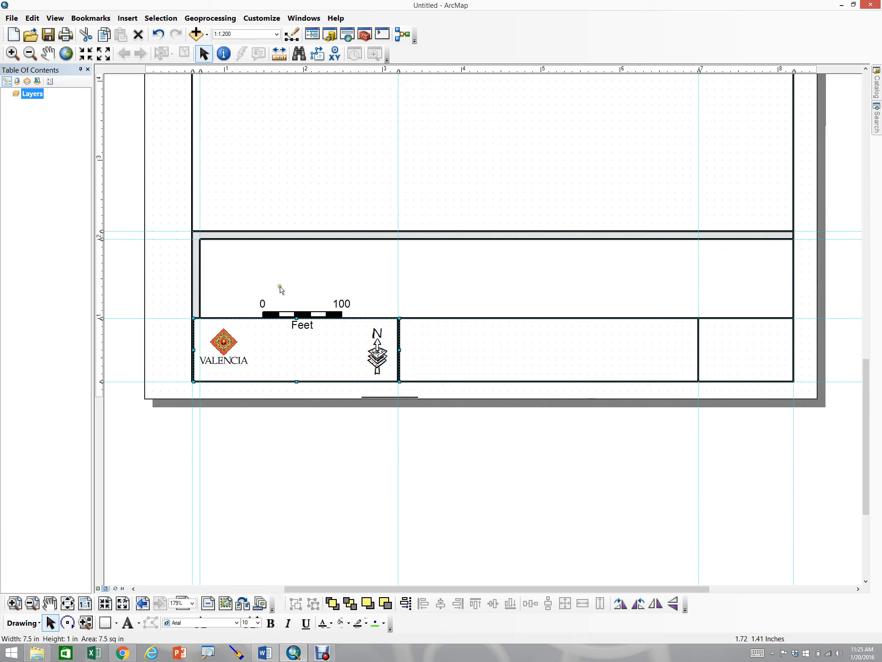
left_click(280, 332)
left_click(268, 399)
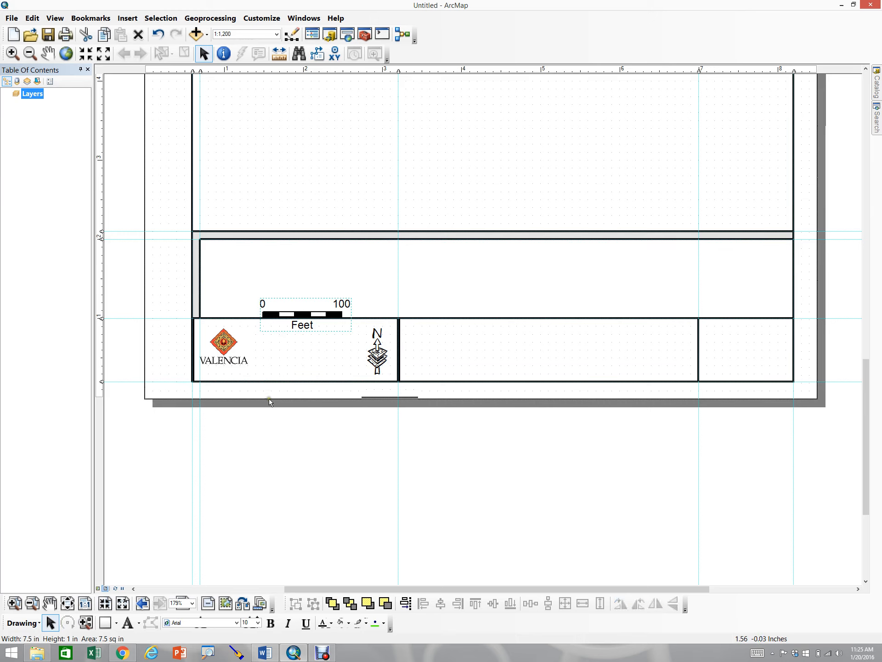
left_click(293, 315)
left_click(224, 352, "shift")
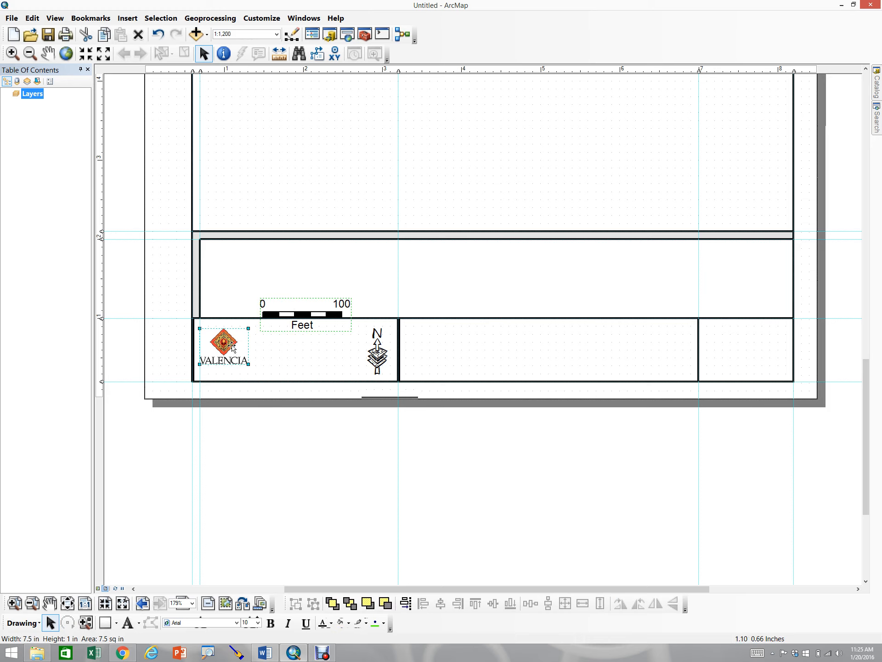
left_click(387, 348, "shift")
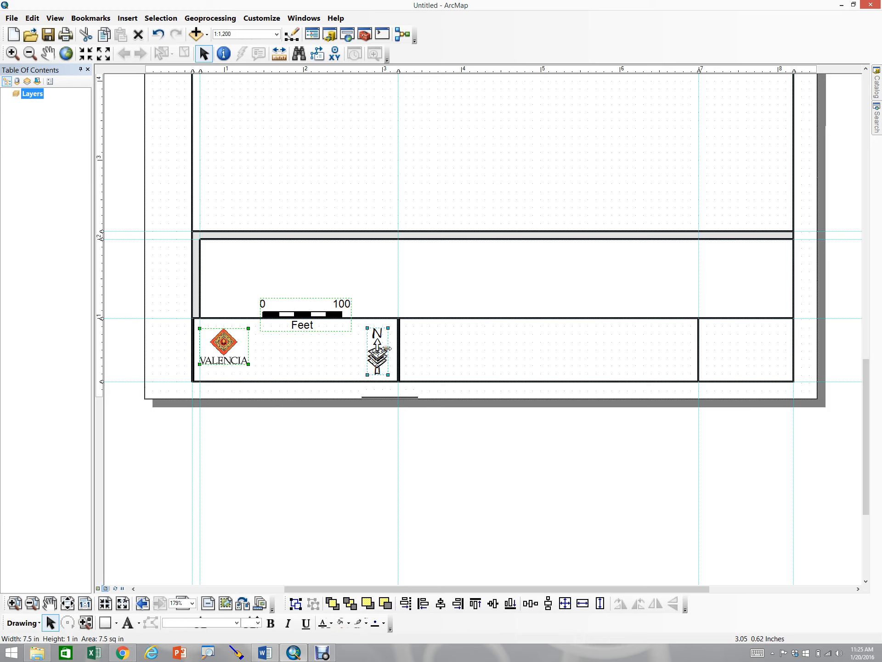
left_click(339, 359, "shift")
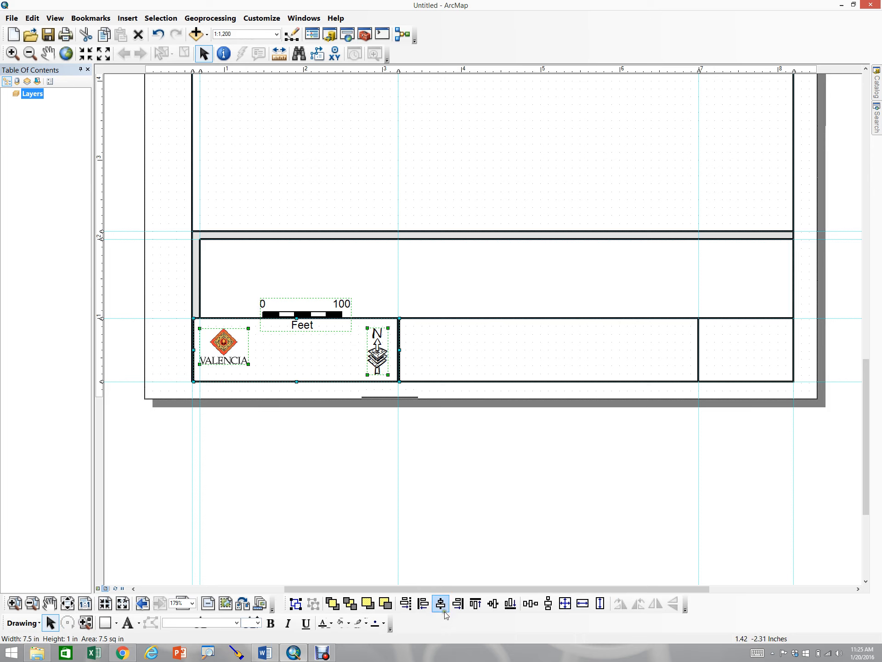
left_click(493, 604)
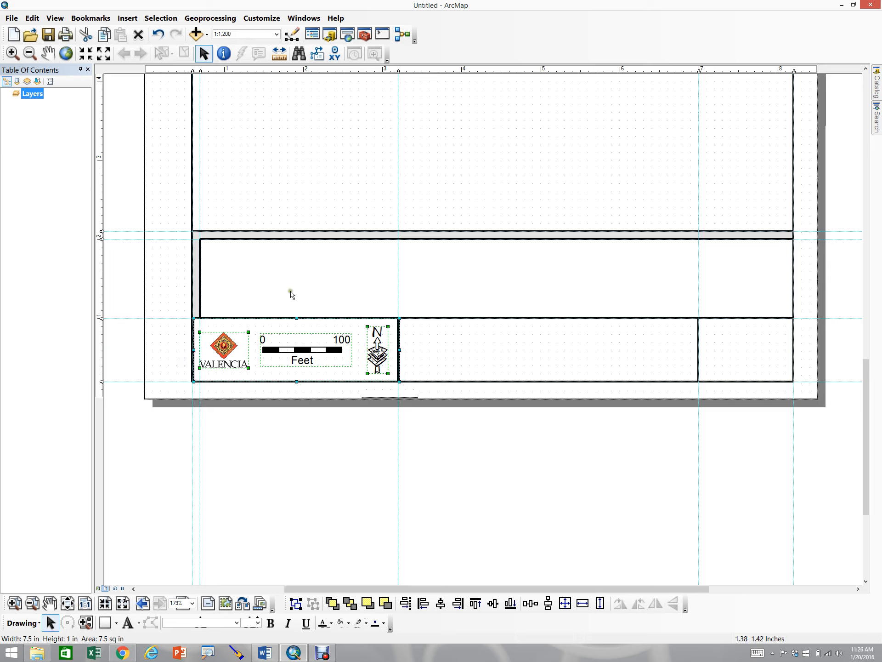
left_click(414, 458)
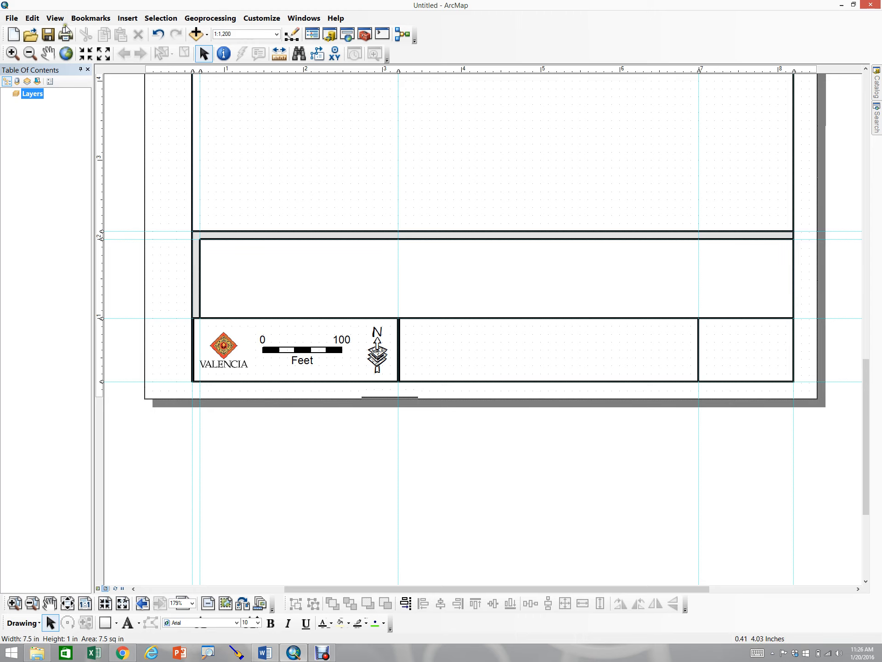
Insert Document Path dynamic text into the middle title block cell and review its text properties
left_click(128, 18)
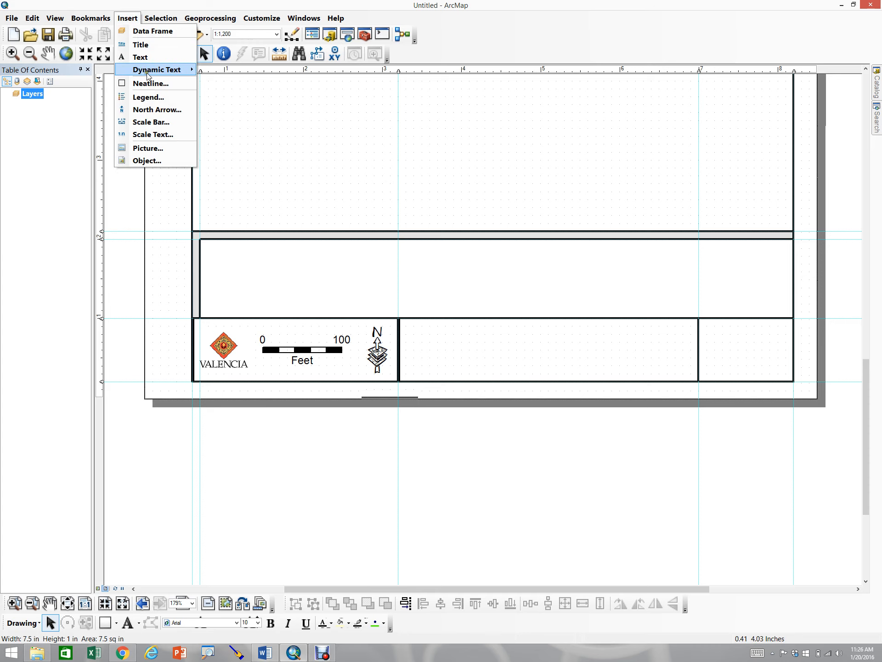
mouse_move(156, 70)
left_click(260, 147)
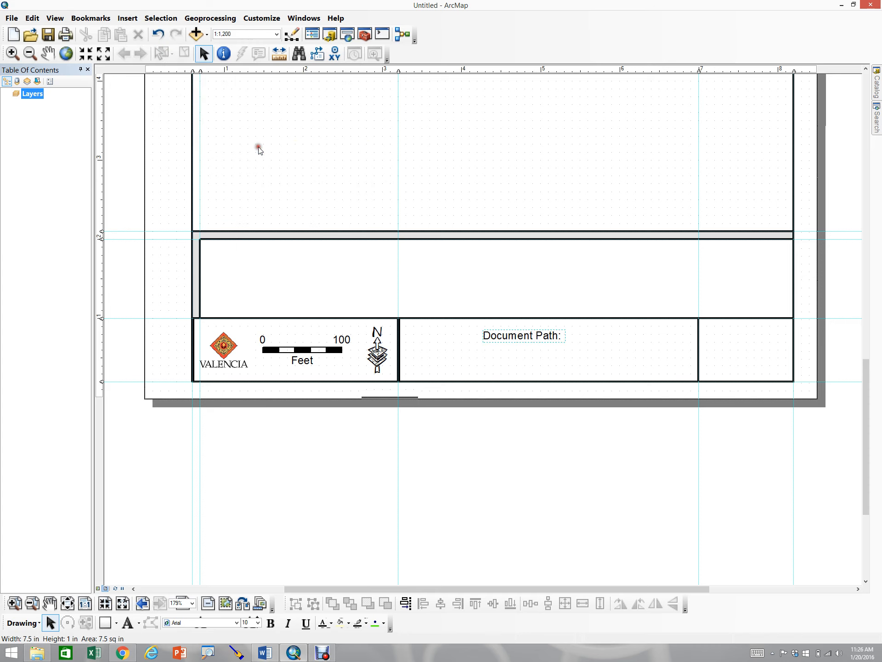
double_click(534, 340)
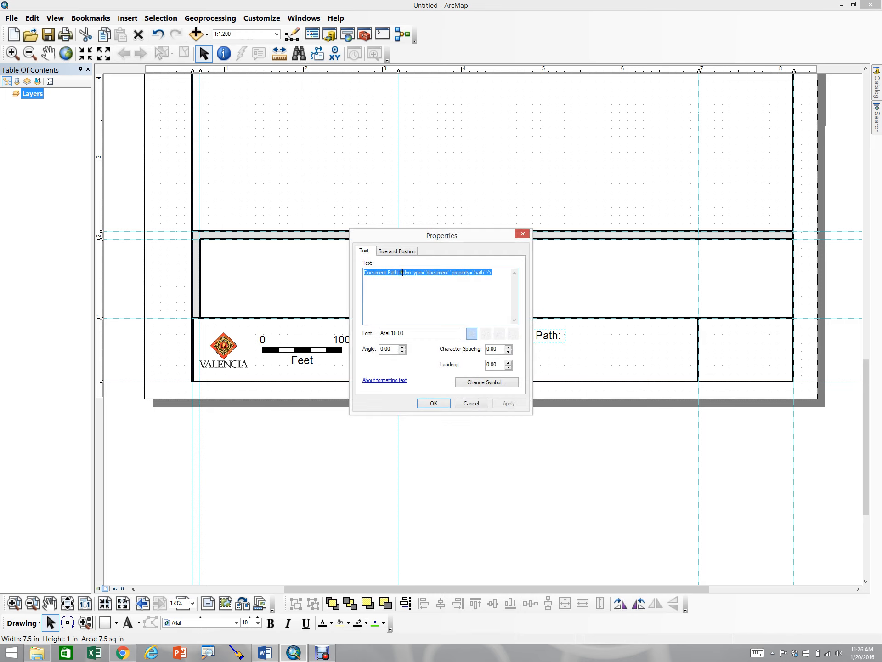
left_click(496, 275)
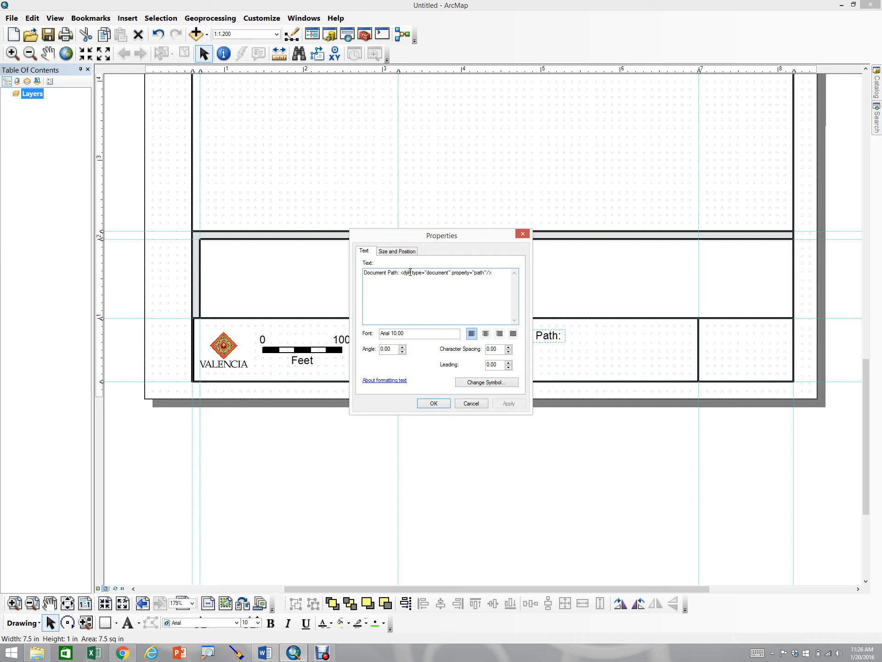
left_click(434, 404)
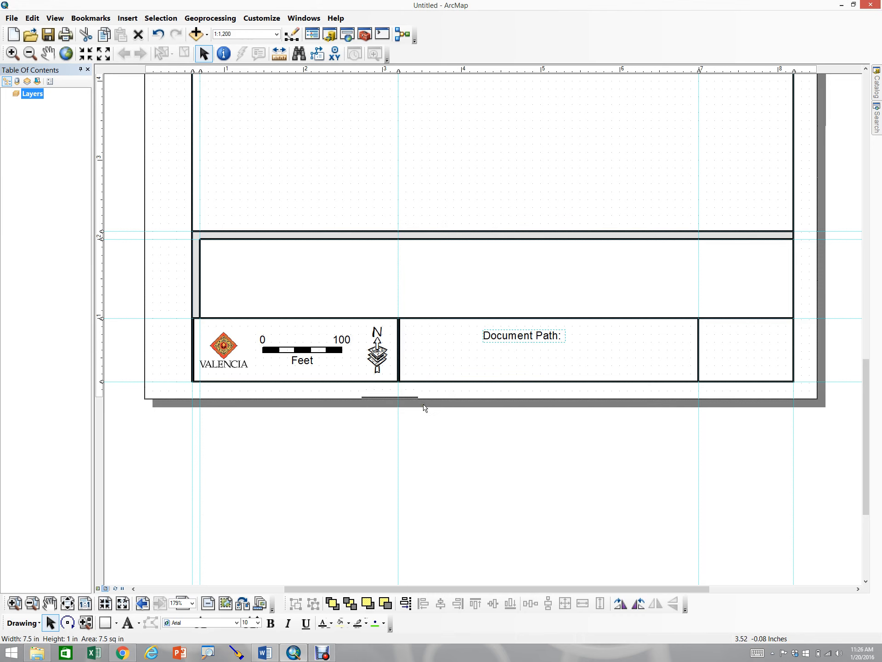
left_click(504, 340)
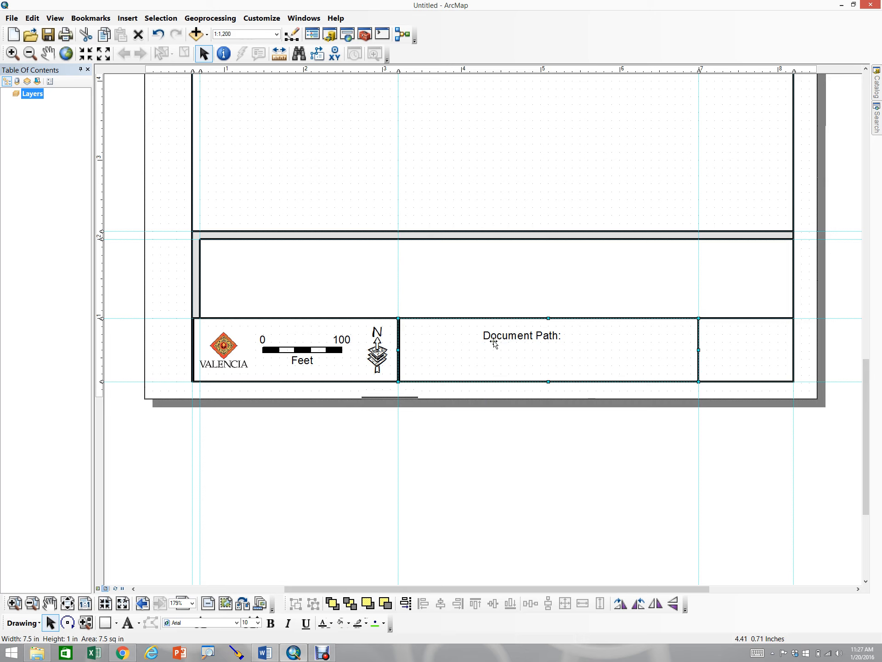
left_click(497, 337)
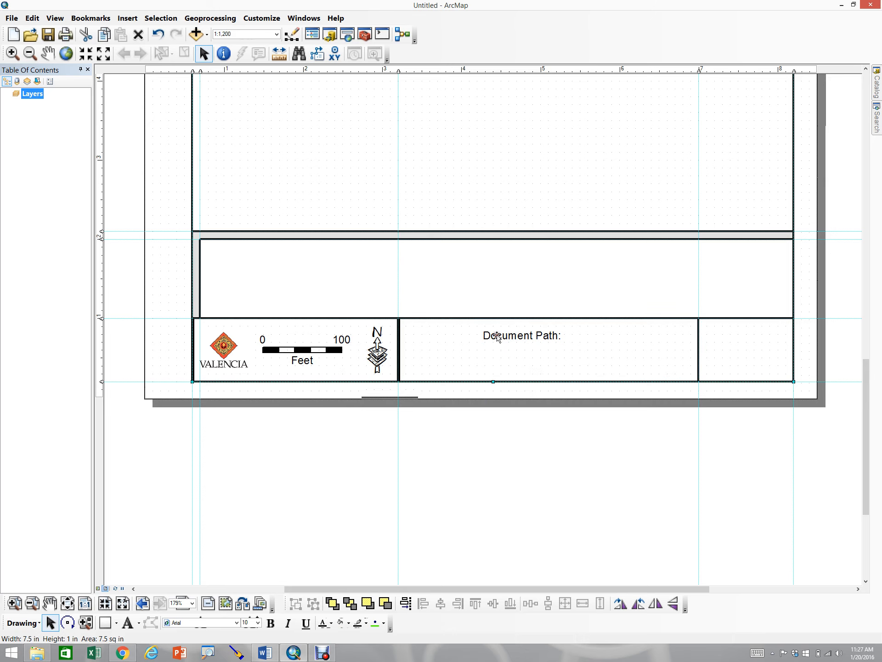
left_click(257, 623)
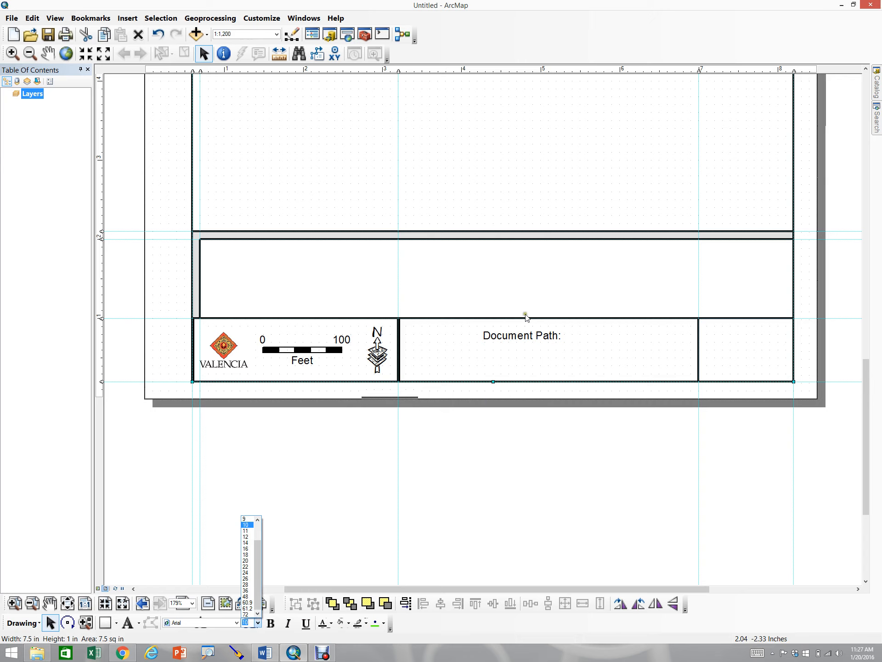
left_click(494, 350)
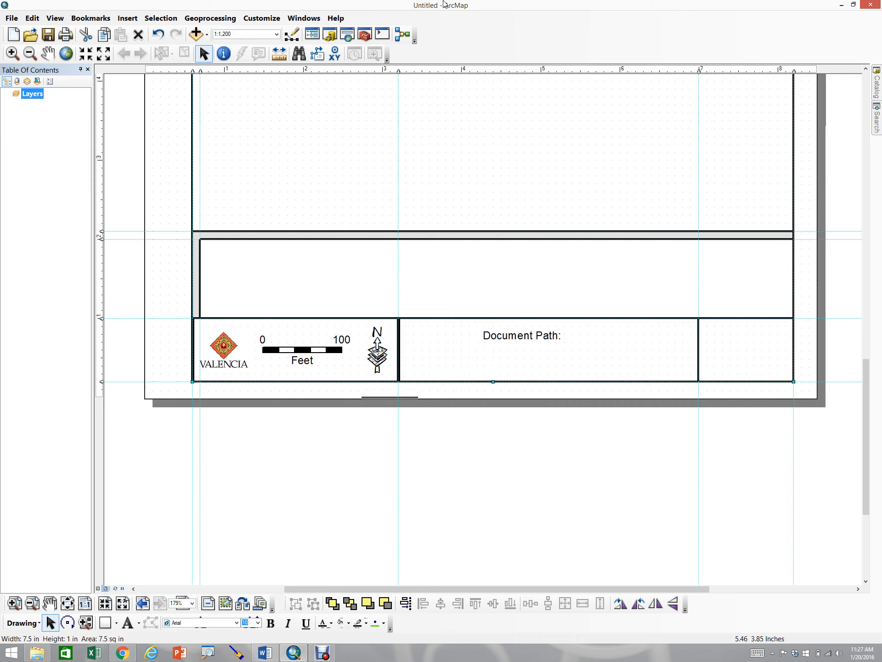
Insert Author dynamic text and move it up into the wide title block strip above
left_click(125, 19)
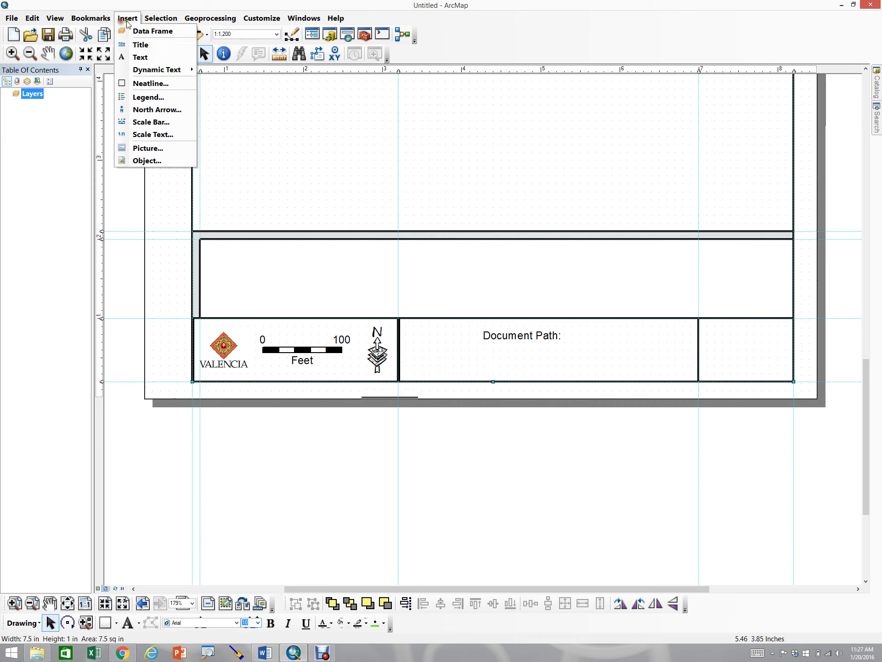
mouse_move(167, 69)
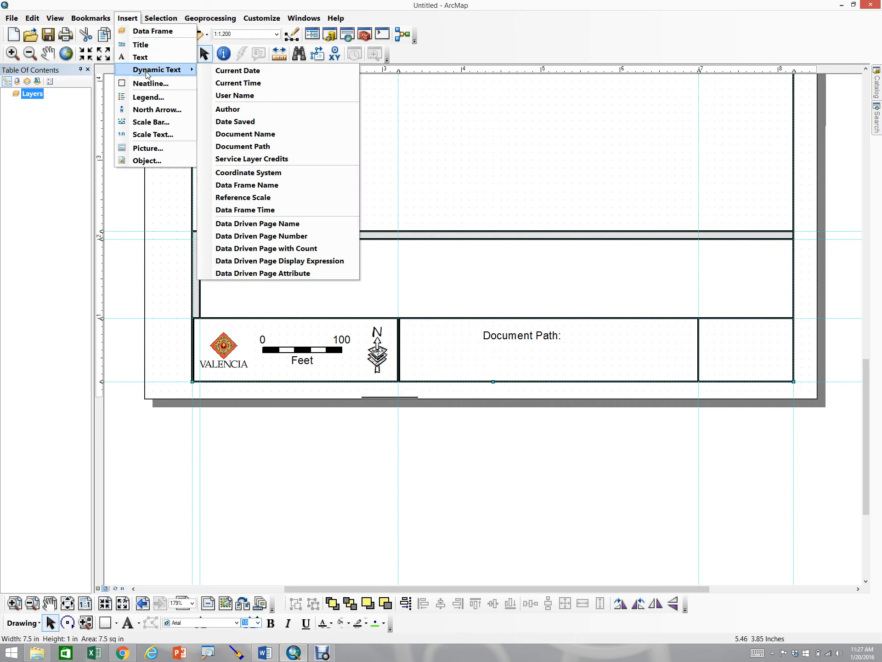
left_click(249, 110)
left_click_drag(488, 338, 490, 287)
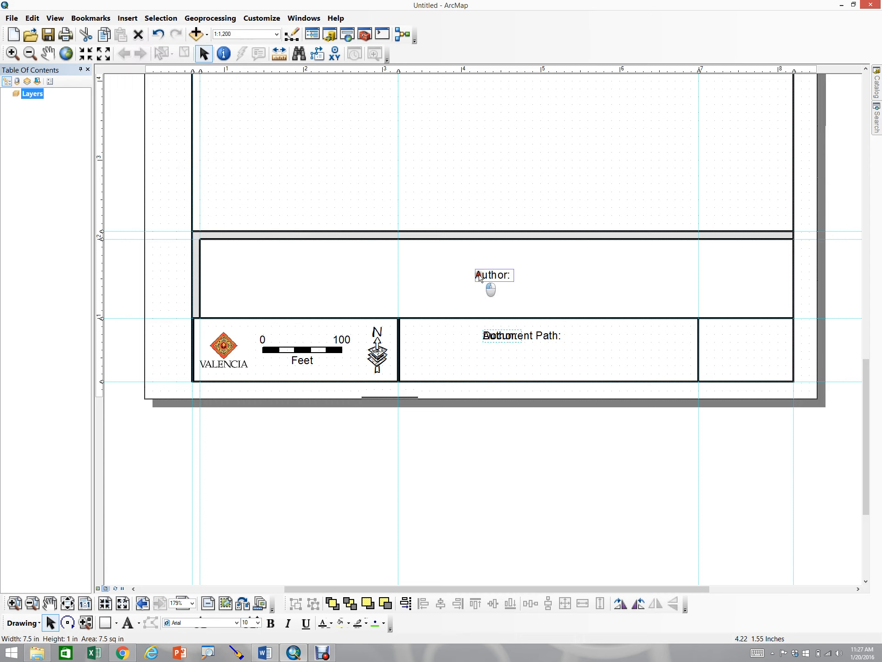
left_click(490, 276)
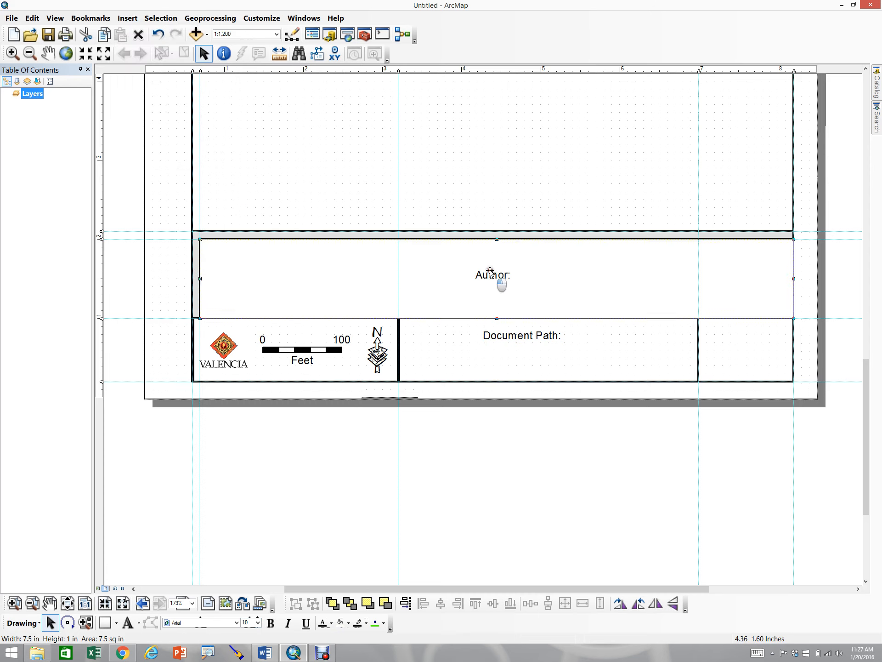
left_click(490, 275)
left_click(490, 276)
Copy the Author dynamic text tag from the element's text properties without changing it
double_click(494, 278)
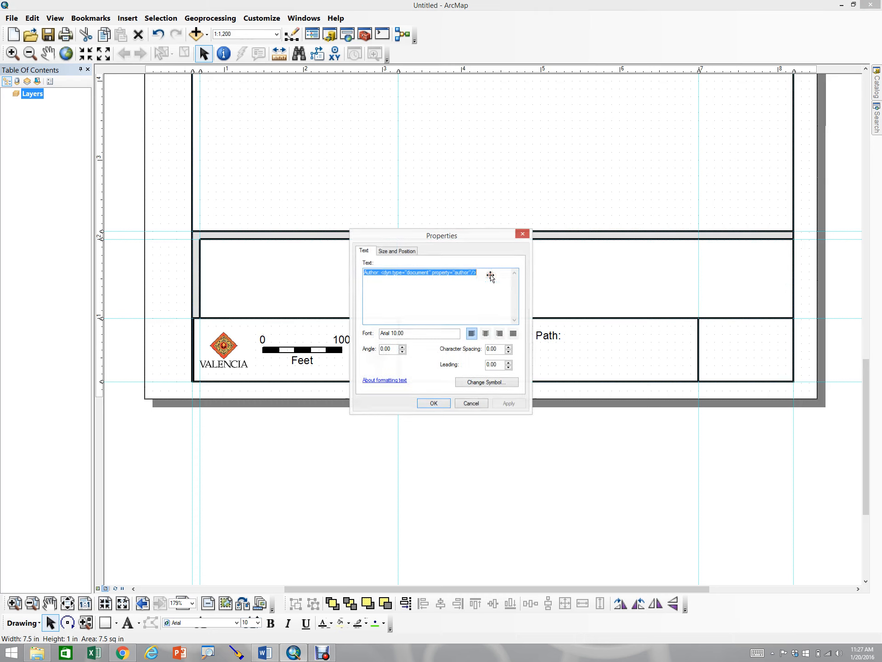
left_click(381, 274)
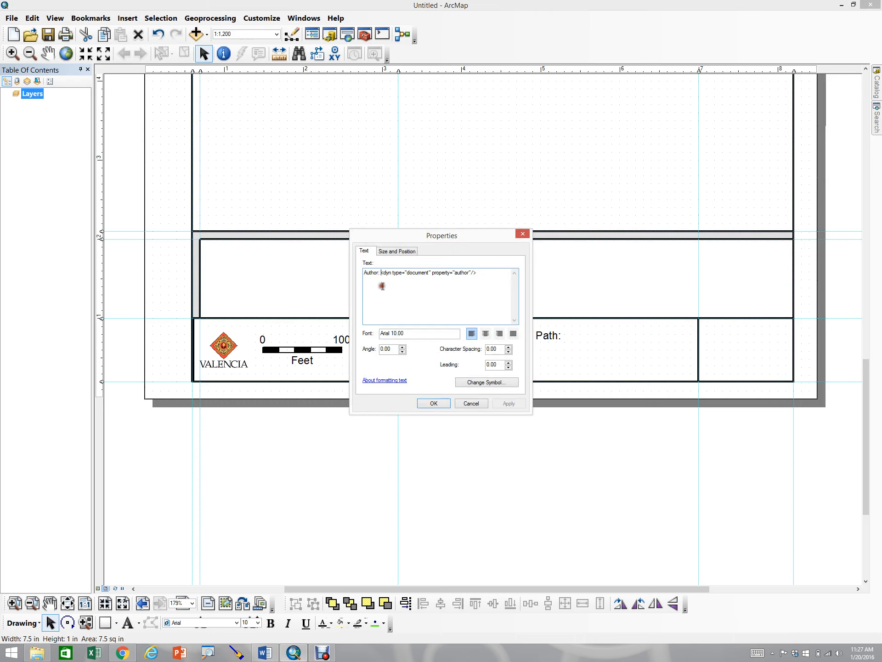
left_click_drag(380, 274, 480, 276)
left_click(471, 403)
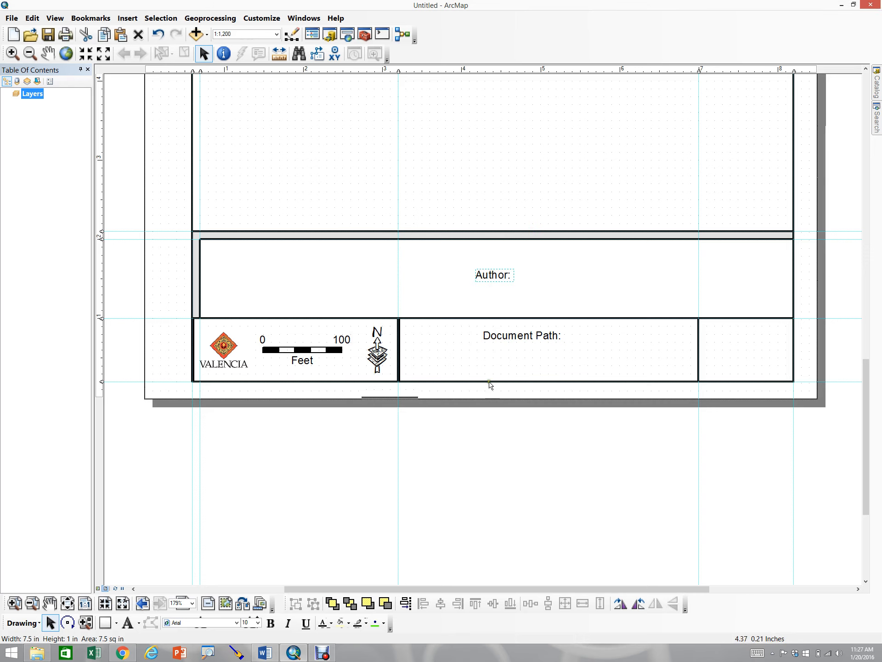
Append the copied Author tag to the Document Path text element
left_click(507, 337)
double_click(507, 338)
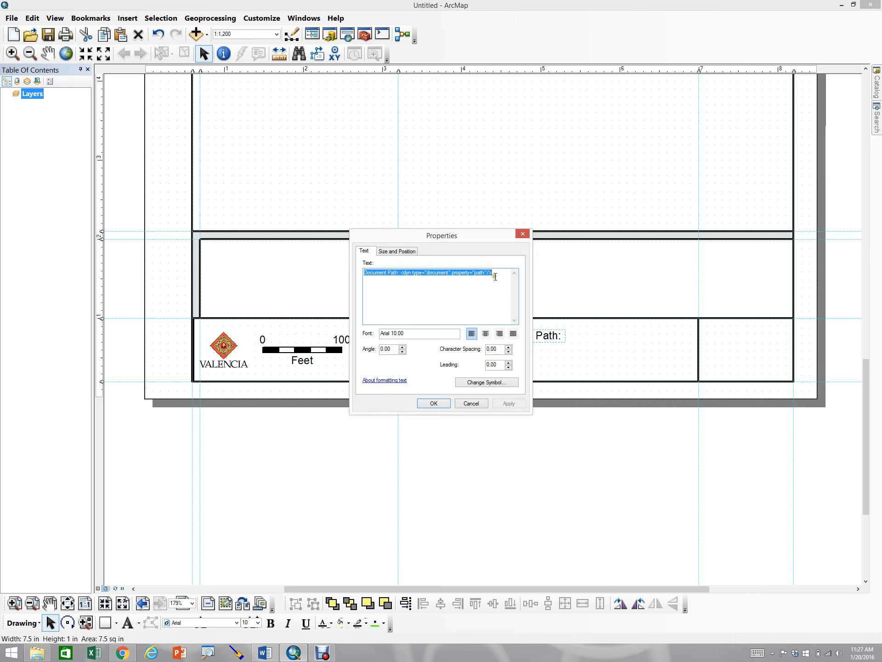
left_click(437, 404)
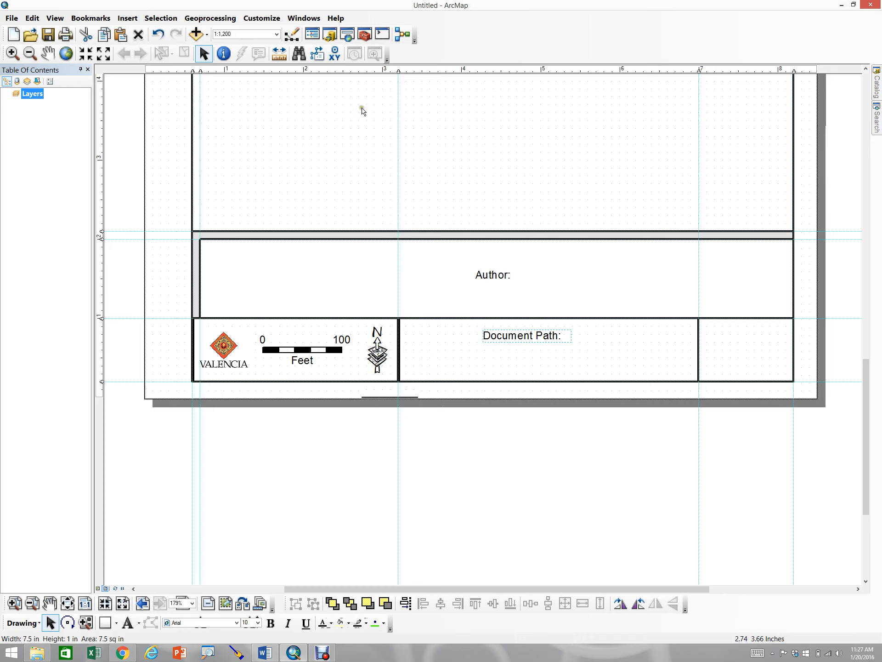
Insert Date Saved dynamic text and move it into the wide title block strip beside Author
left_click(125, 19)
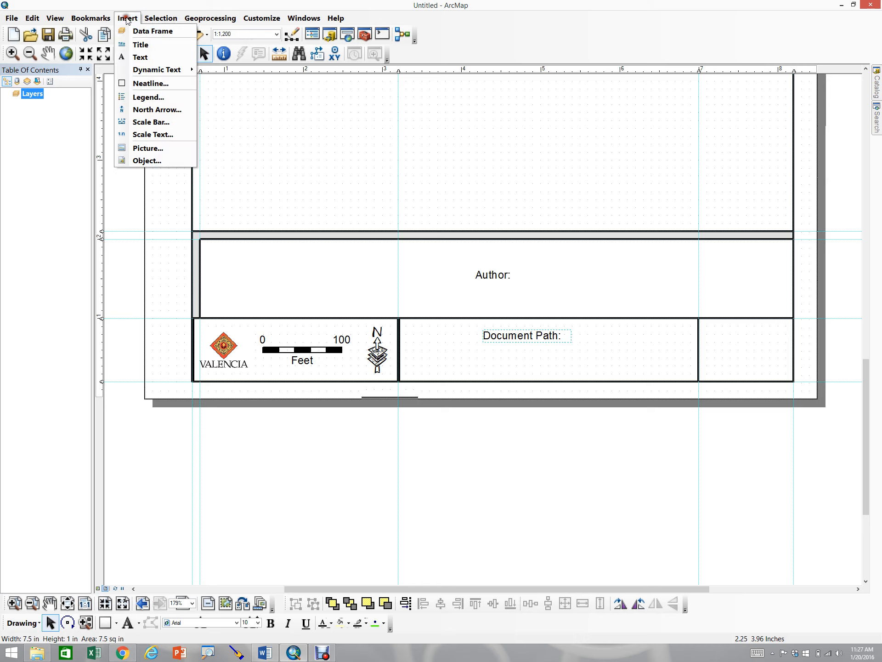
mouse_move(140, 70)
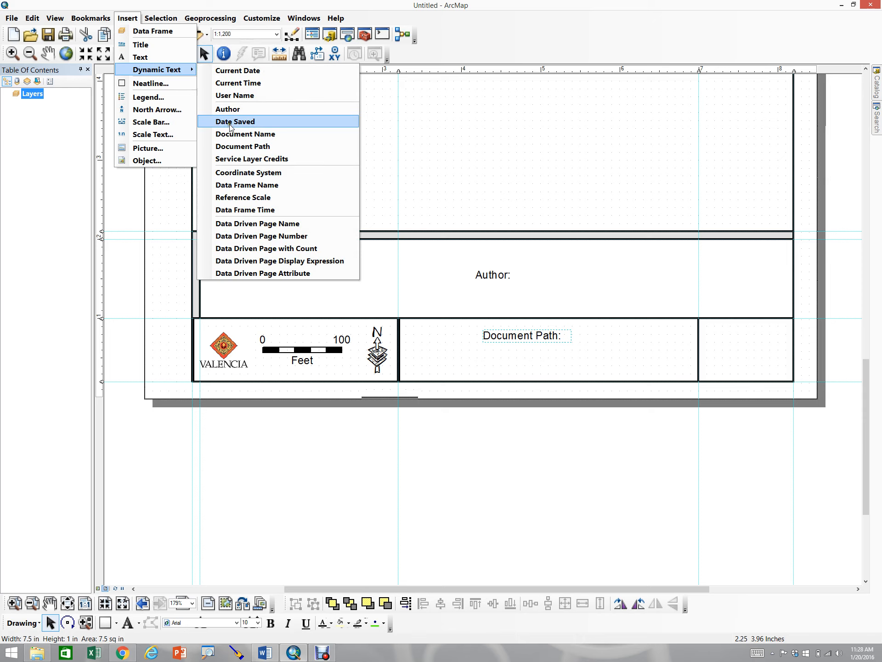
left_click(229, 123)
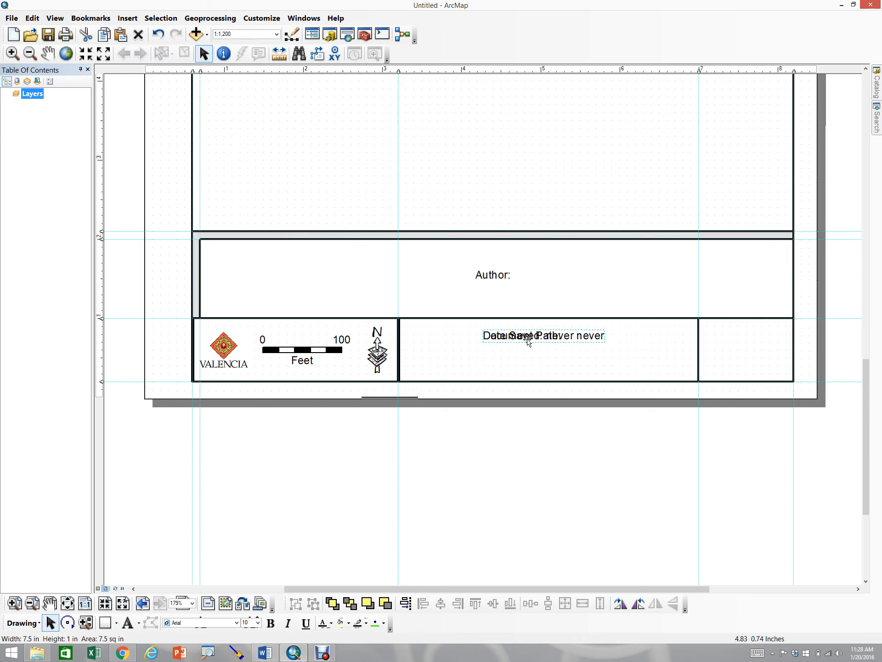
left_click_drag(529, 338, 578, 272)
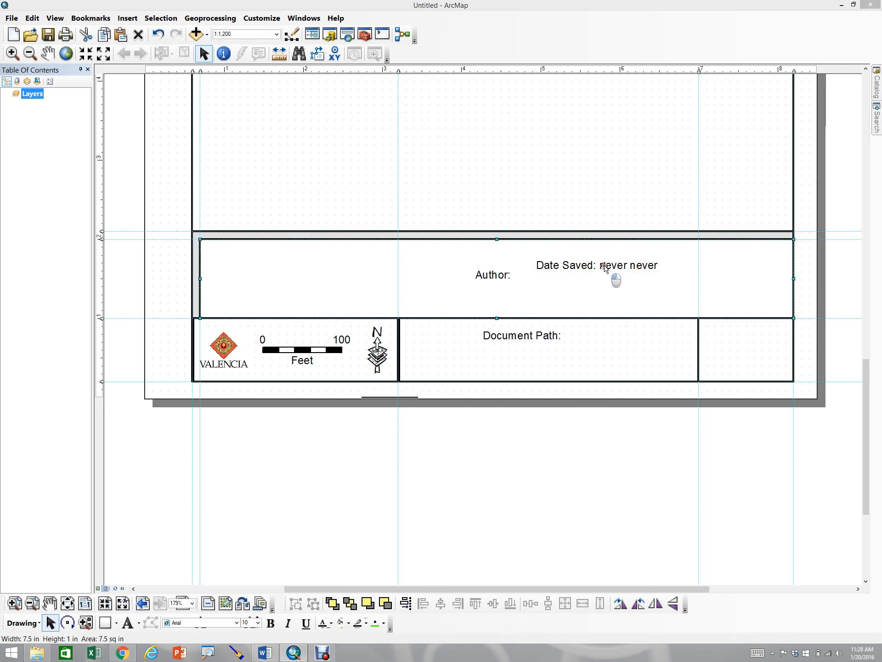
Copy the date saved and time saved dynamic tags from the Date Saved text properties
double_click(611, 271)
left_click(469, 288)
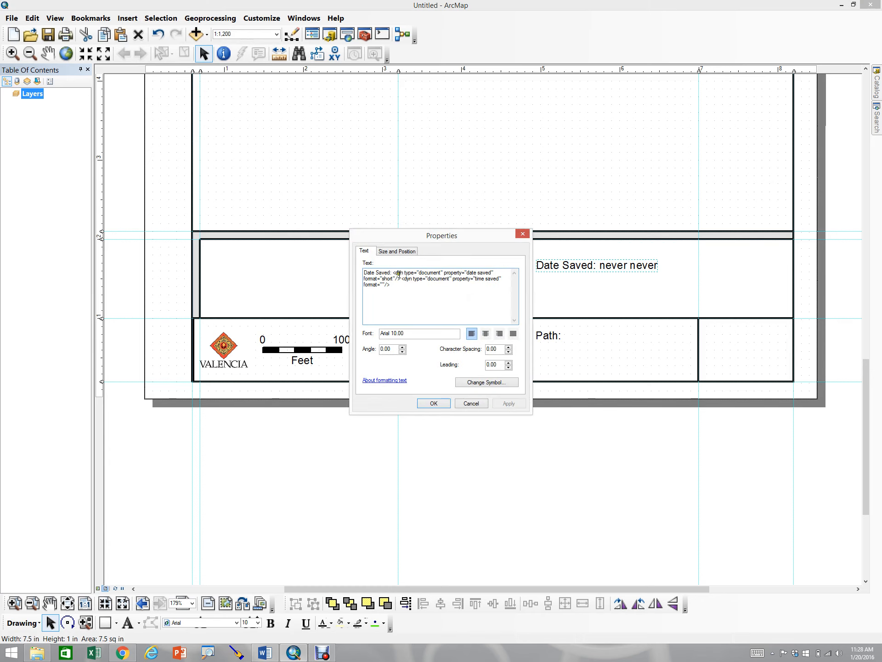
left_click_drag(394, 272, 450, 301)
key("ctrl+c")
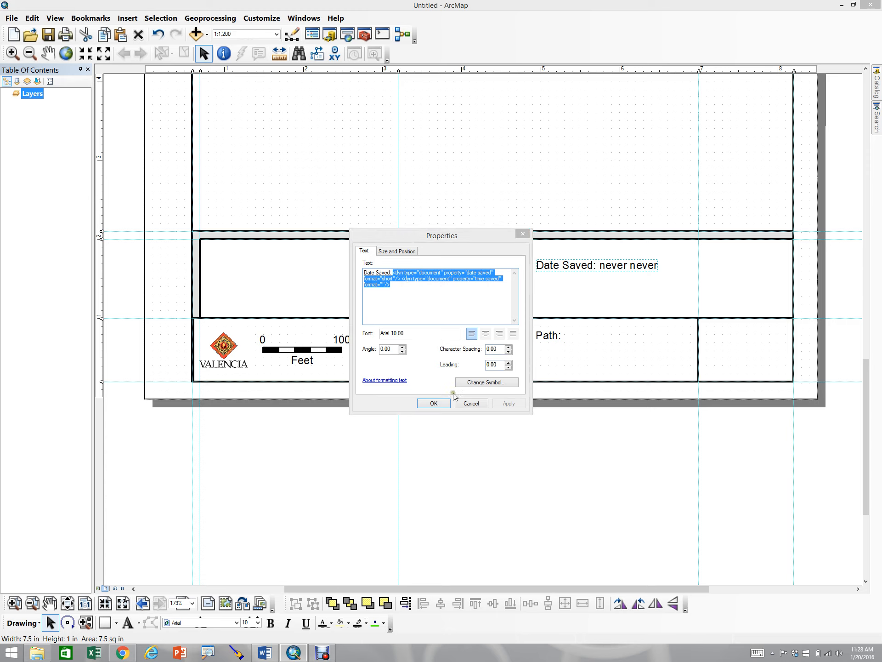
left_click(441, 403)
Paste the date and time saved tags at the end of the Document Path text and apply
double_click(553, 336)
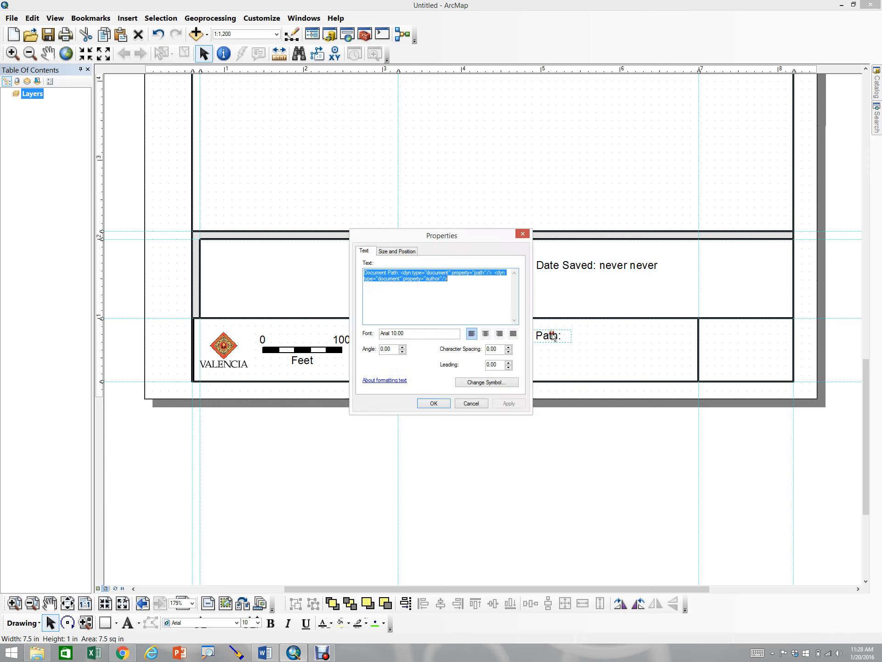
left_click(477, 286)
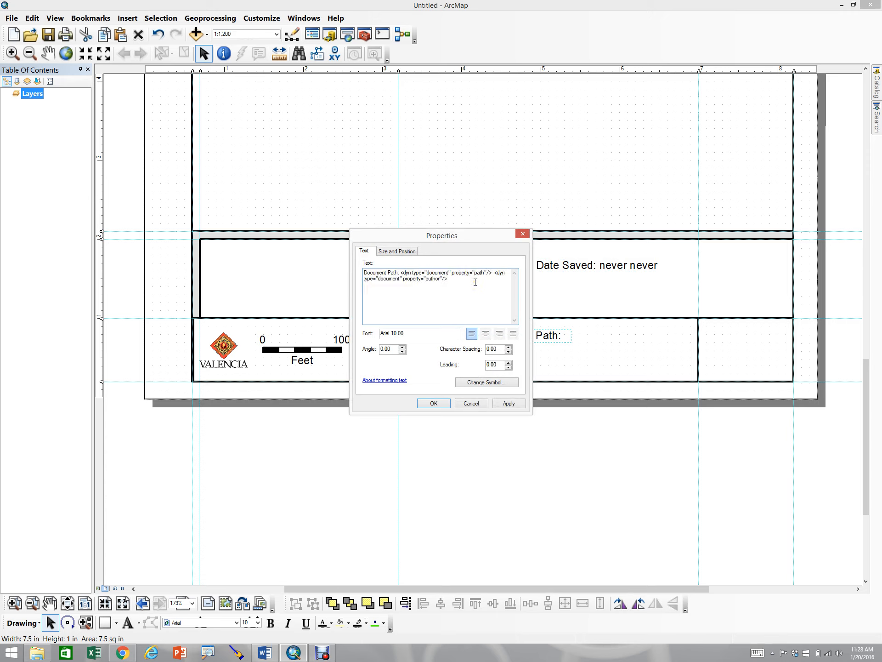
key("ctrl+v")
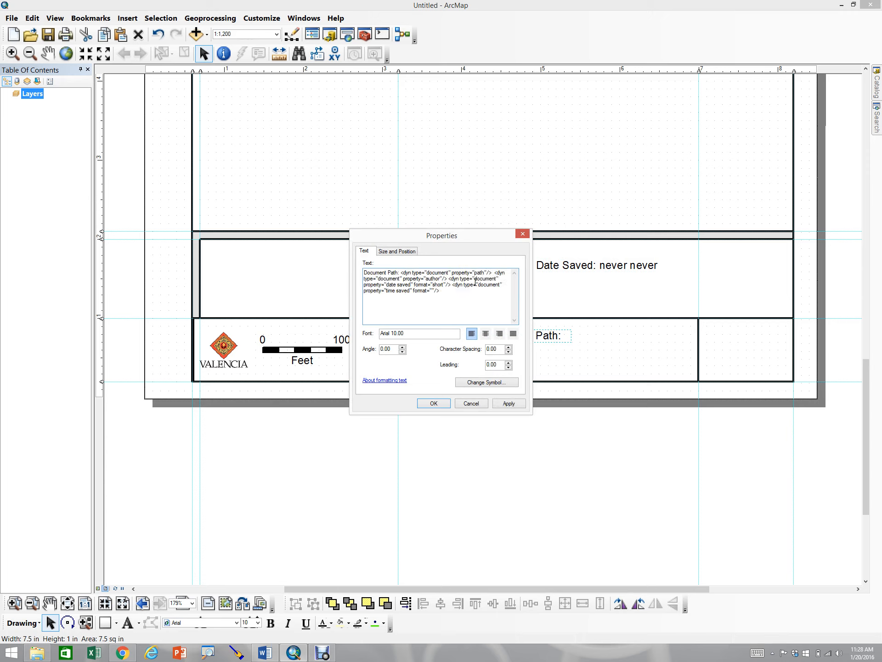
left_click(507, 402)
left_click(434, 403)
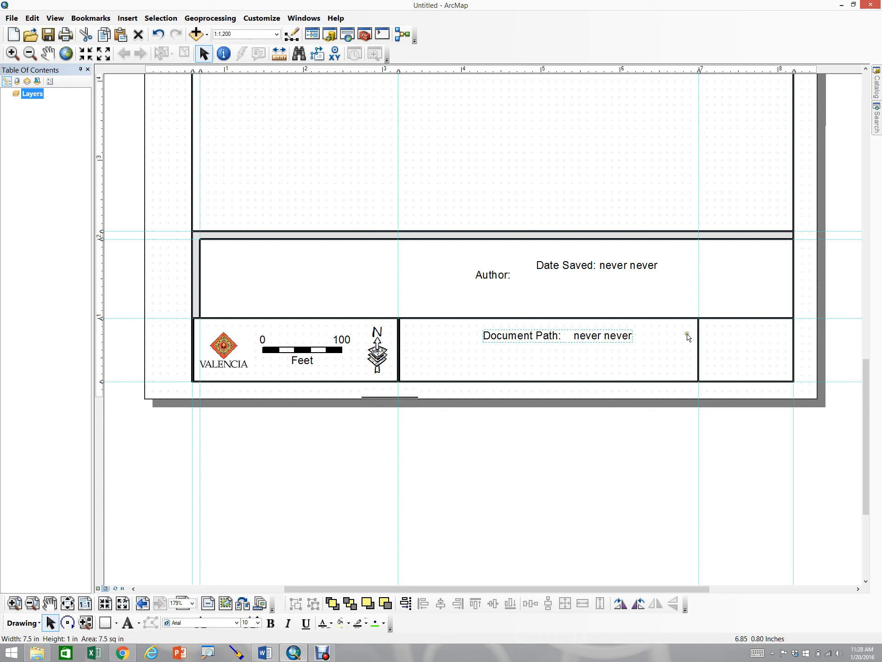
left_click(625, 334)
left_click_drag(625, 335, 445, 376)
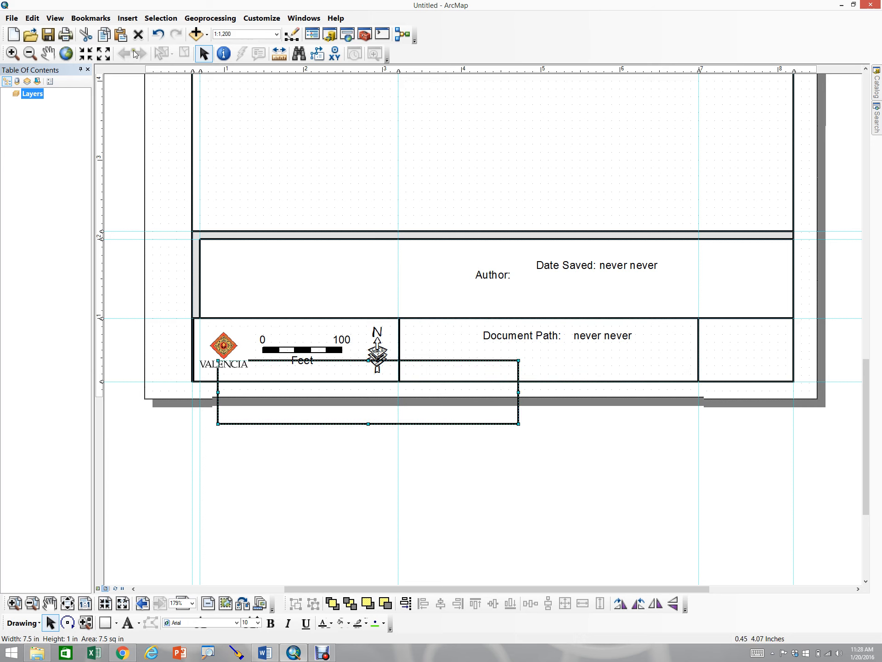
left_click(158, 36)
Move the Document Path text below the left title block, just inside the page's lower margin
left_click(630, 335)
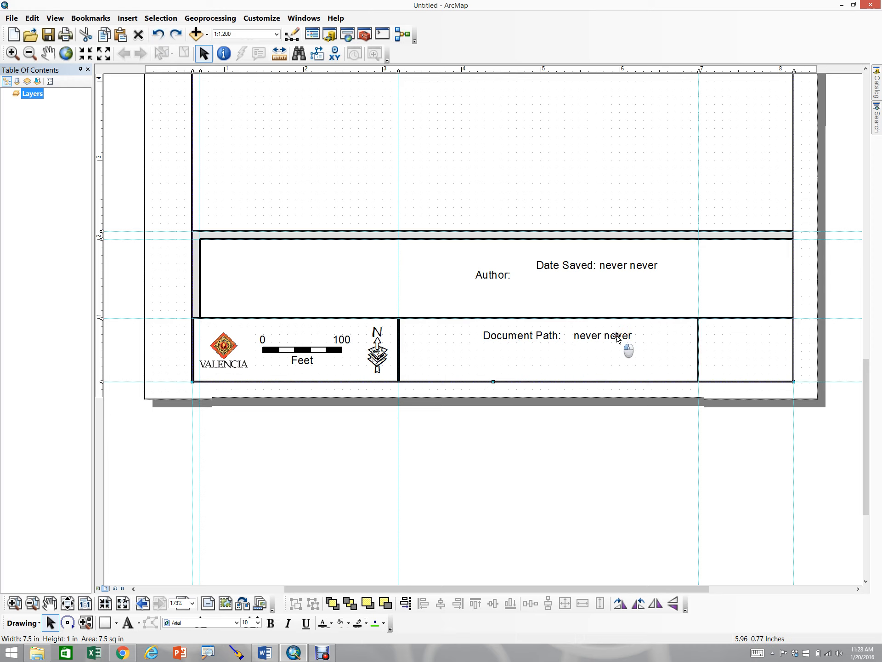
left_click(617, 338)
left_click_drag(595, 338, 278, 393)
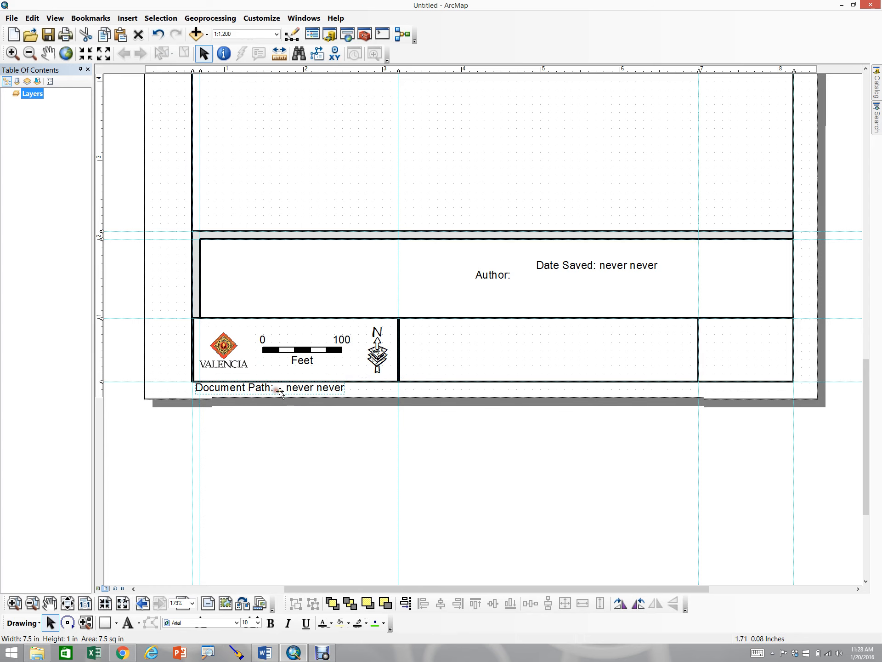
Reduce the Document Path text's font size to 5
left_click(14, 603)
left_click_drag(161, 326, 415, 434)
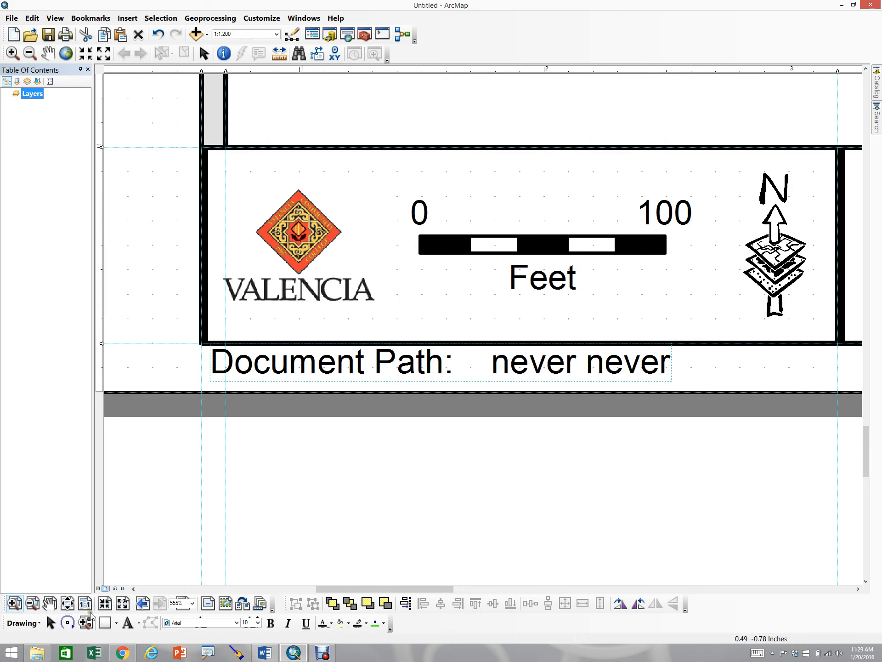
left_click(51, 623)
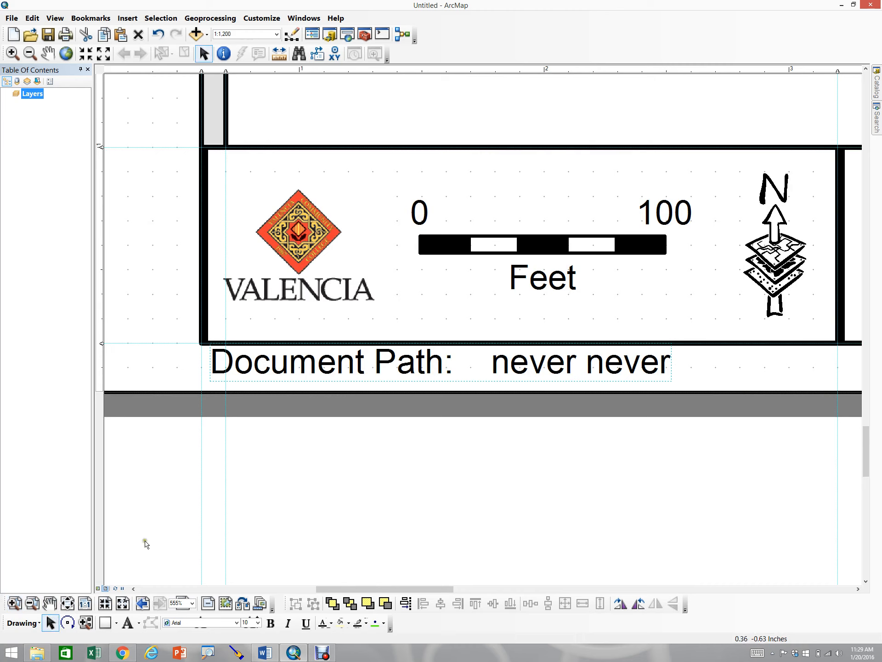
left_click(236, 506)
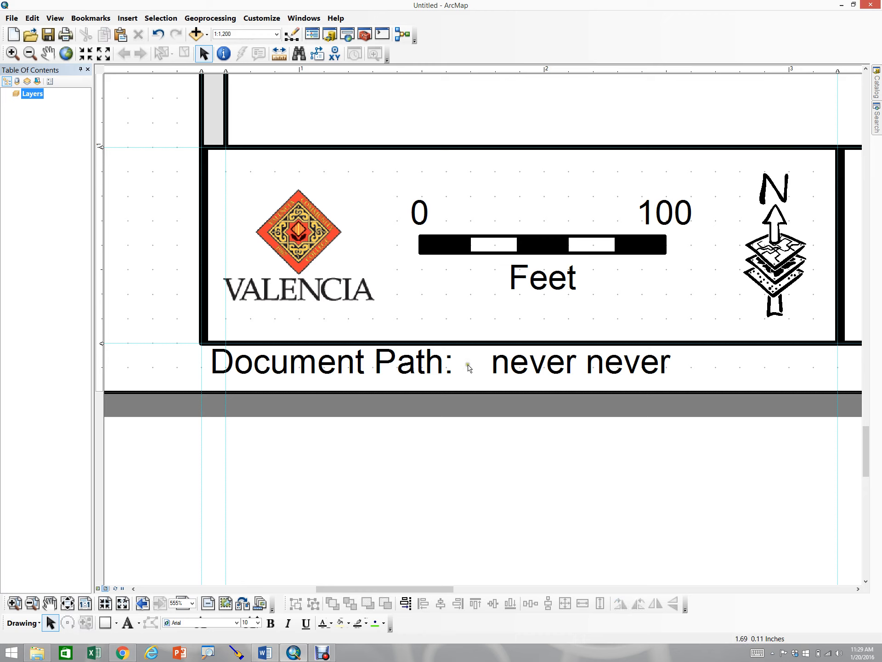
left_click(347, 365)
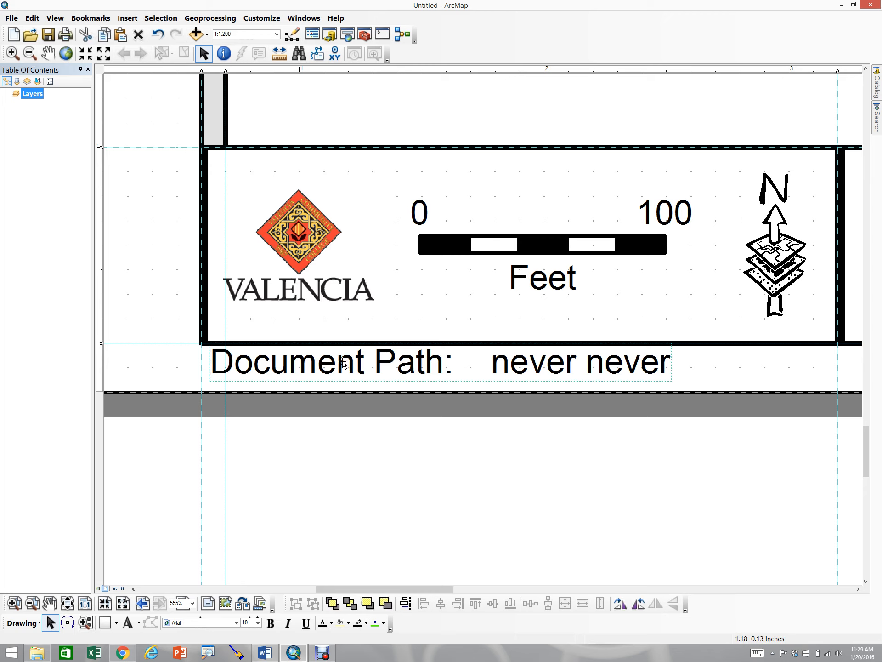
left_click(259, 623)
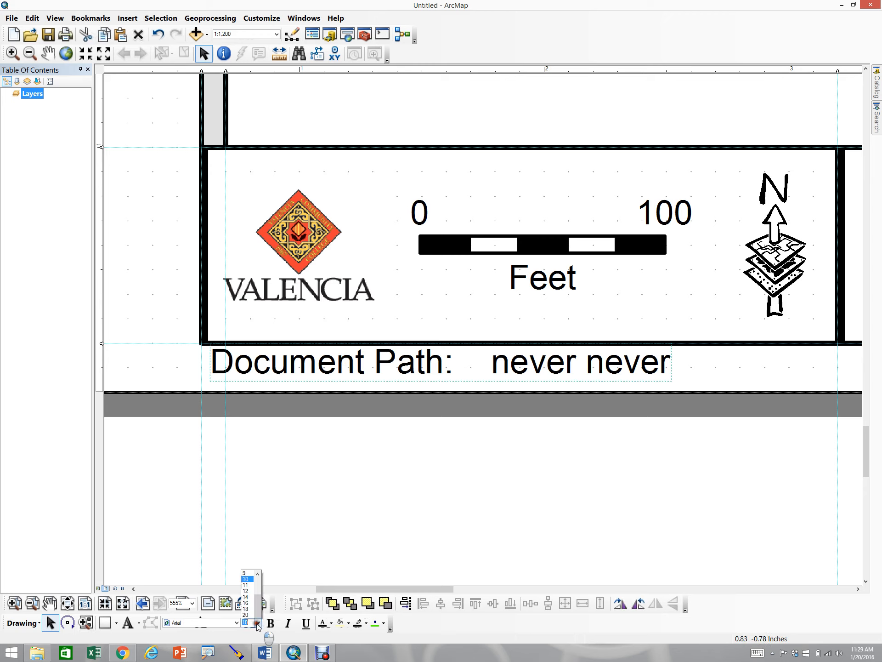
left_click(258, 530)
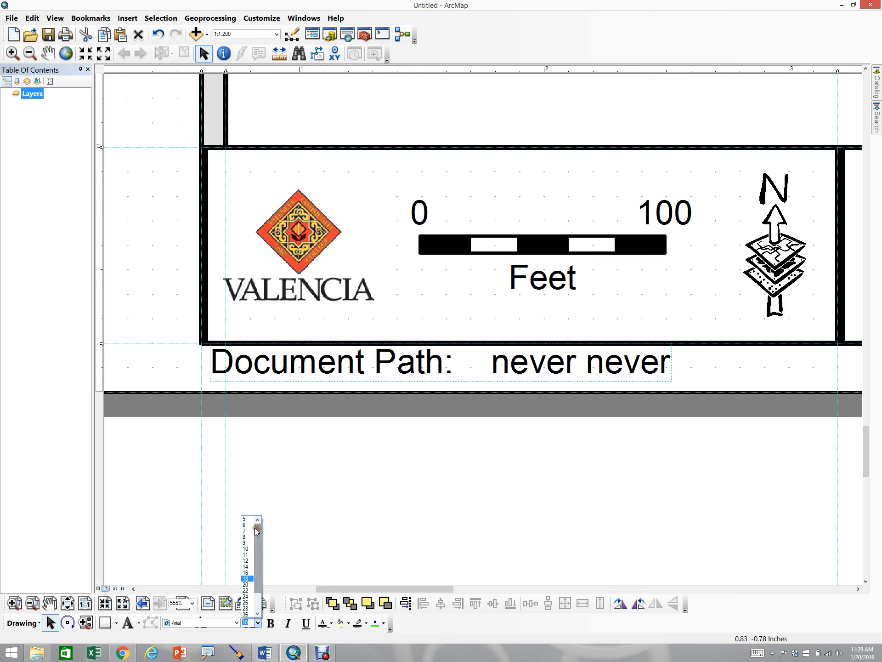
left_click(248, 519)
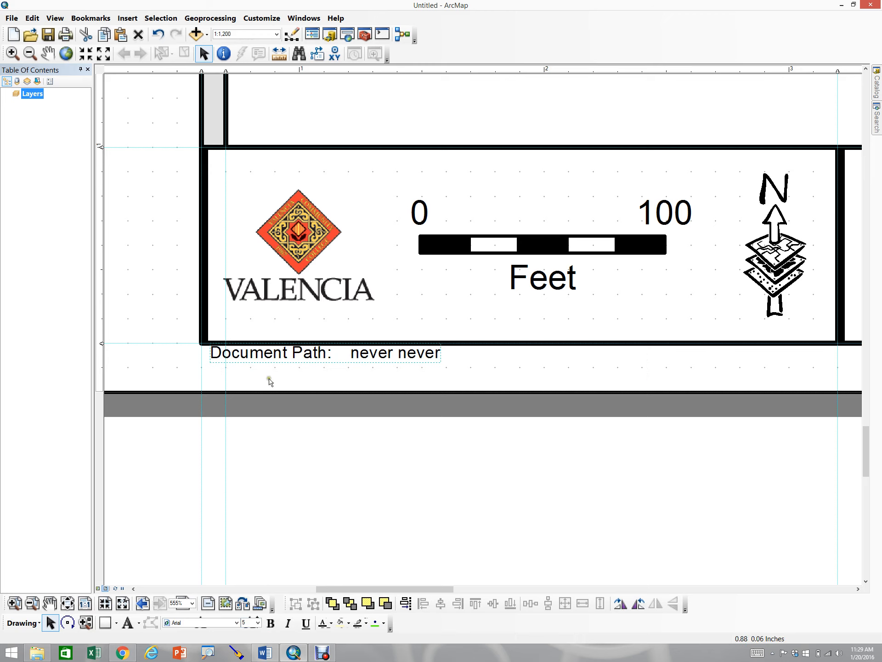
Nudge the Document Path text up into the lower-left corner of the logo and scale bar box
key("Up")
key("Up")
key("Up")
key("Up")
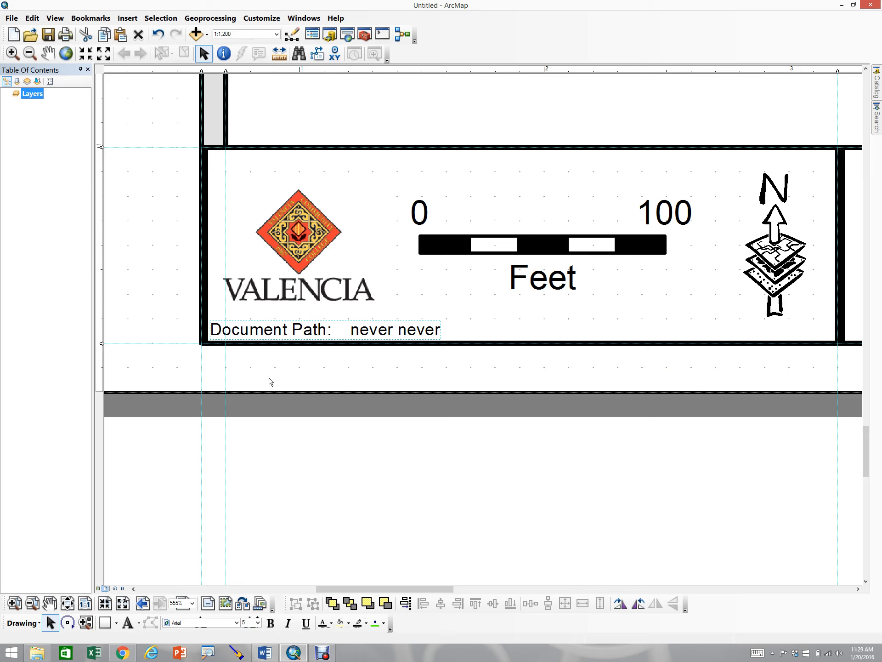
key("Right")
key("Right")
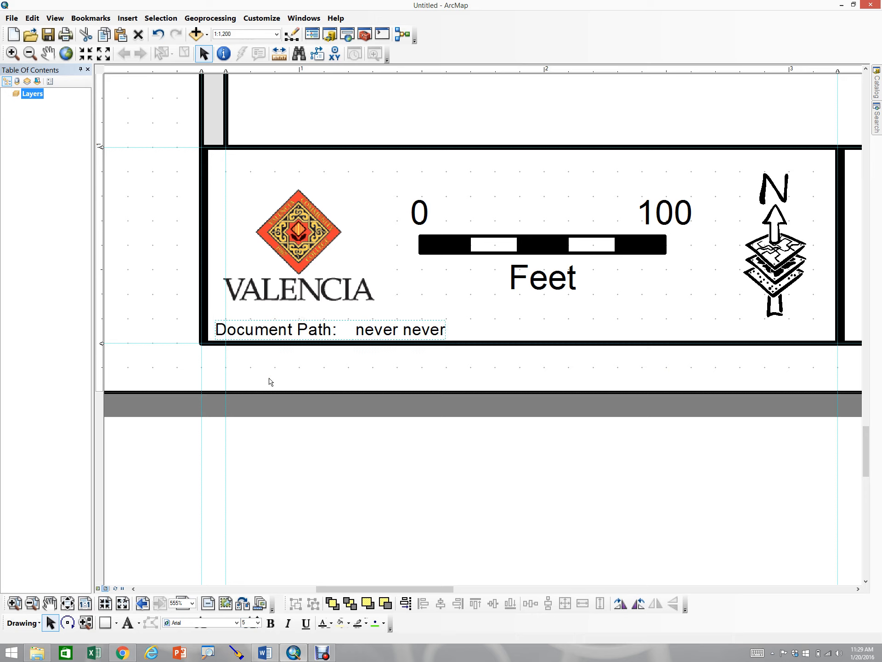
key("Left")
key("Left")
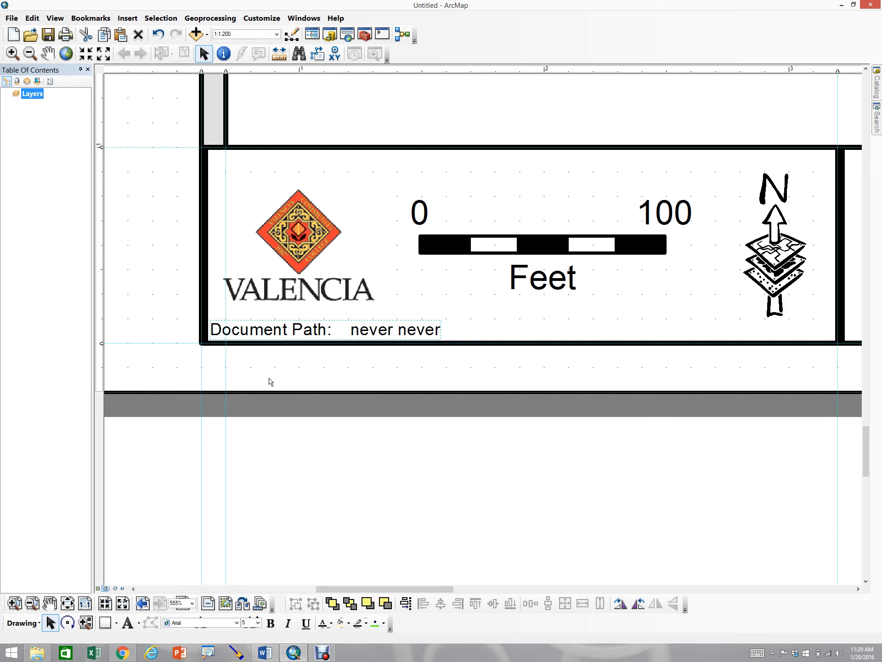
key("Down")
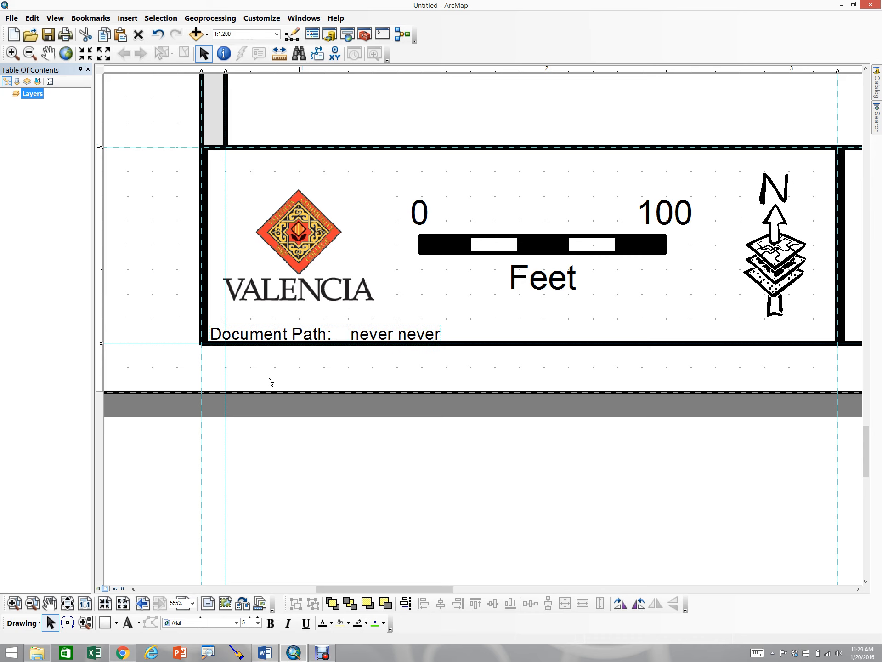
left_click(329, 390)
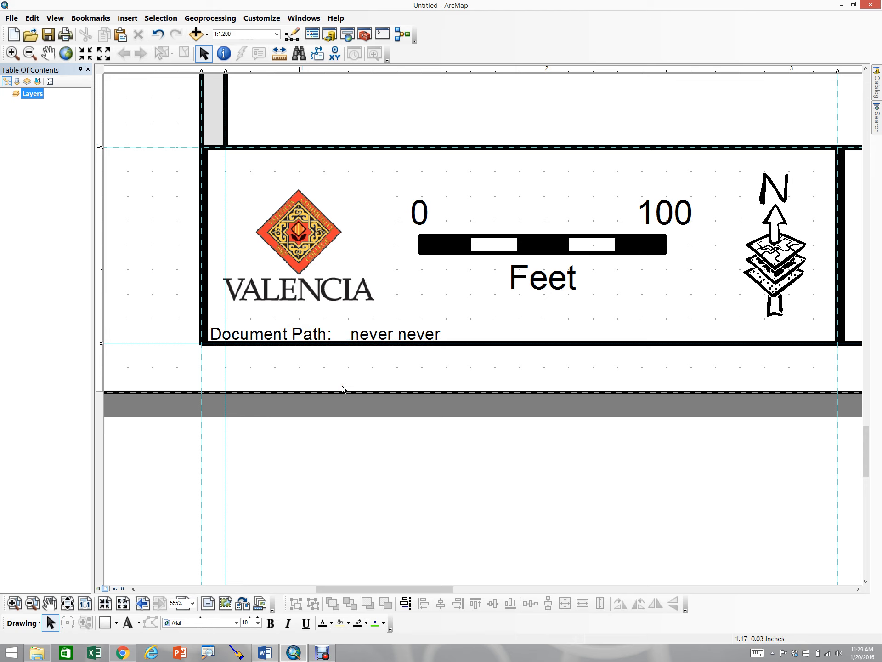
left_click(351, 447)
Open the map document properties and enter the title Letter Portrait Template
left_click(12, 18)
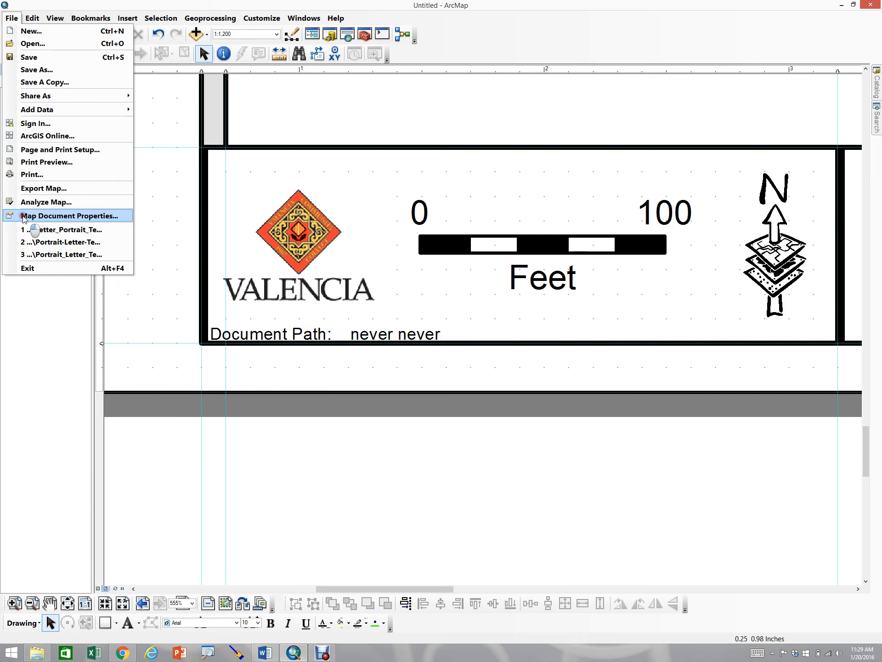
left_click(69, 215)
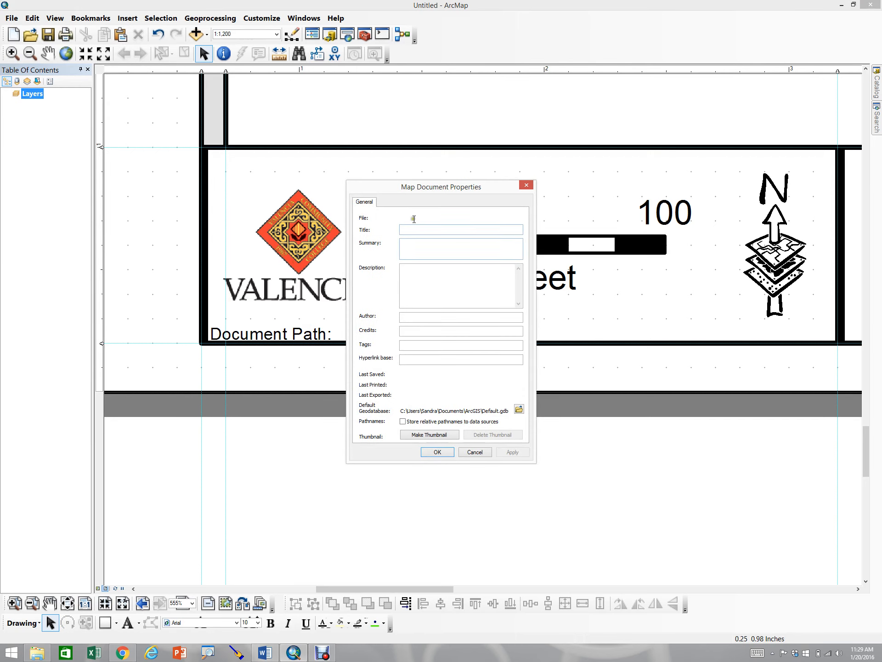
left_click(416, 229)
type("Template")
left_click(432, 317)
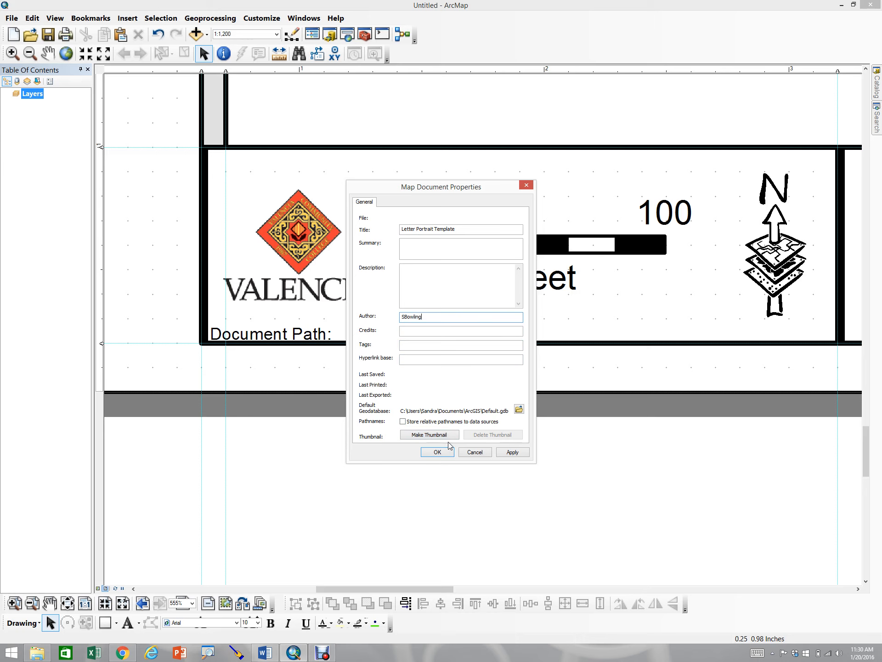
Apply the document properties and save the map on the Desktop as Letter_Portrait_Template.mxd, replacing the existing file
left_click(511, 452)
left_click(429, 451)
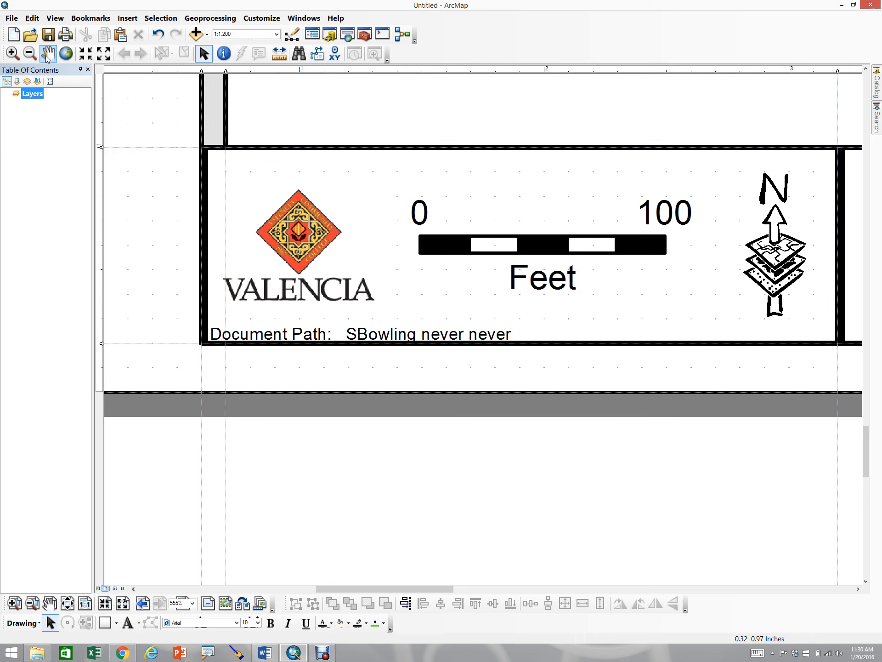
left_click(11, 19)
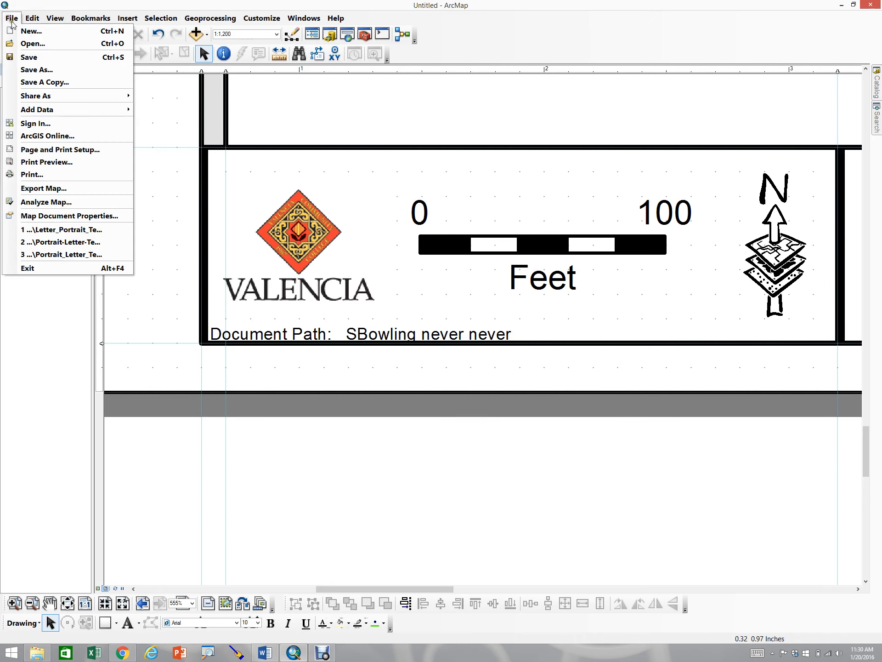
left_click(35, 69)
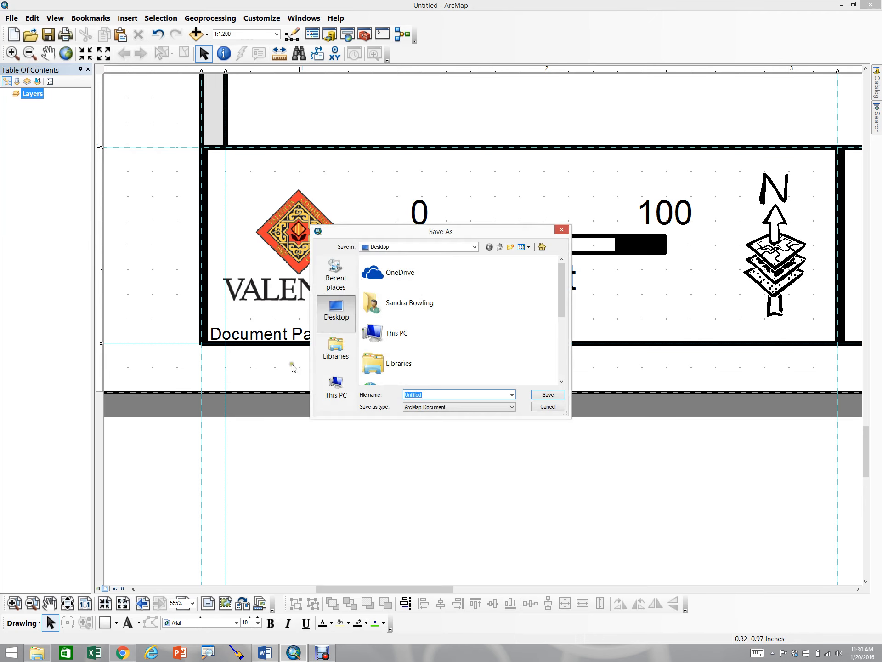
left_click_drag(564, 311, 564, 385)
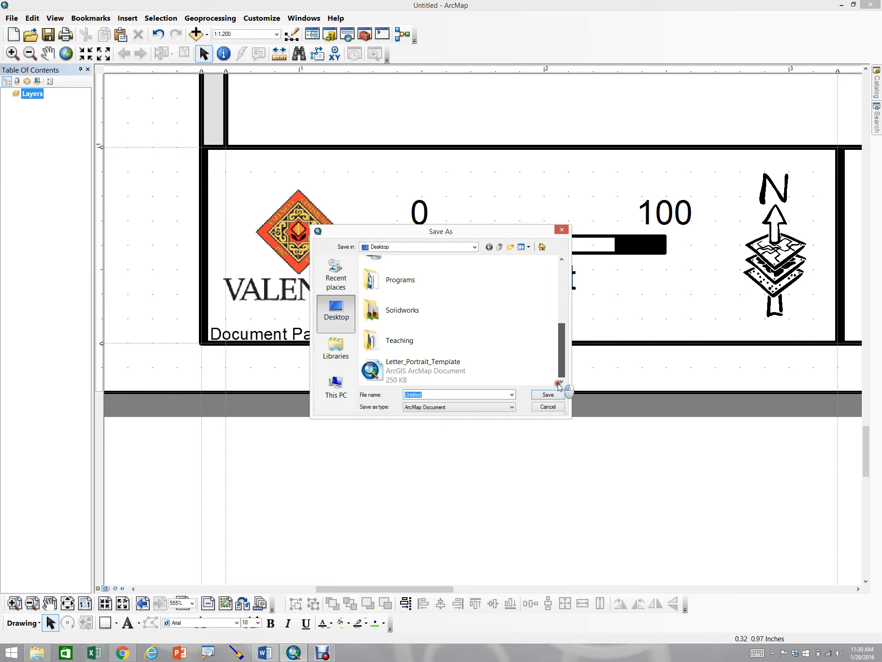
left_click(336, 387)
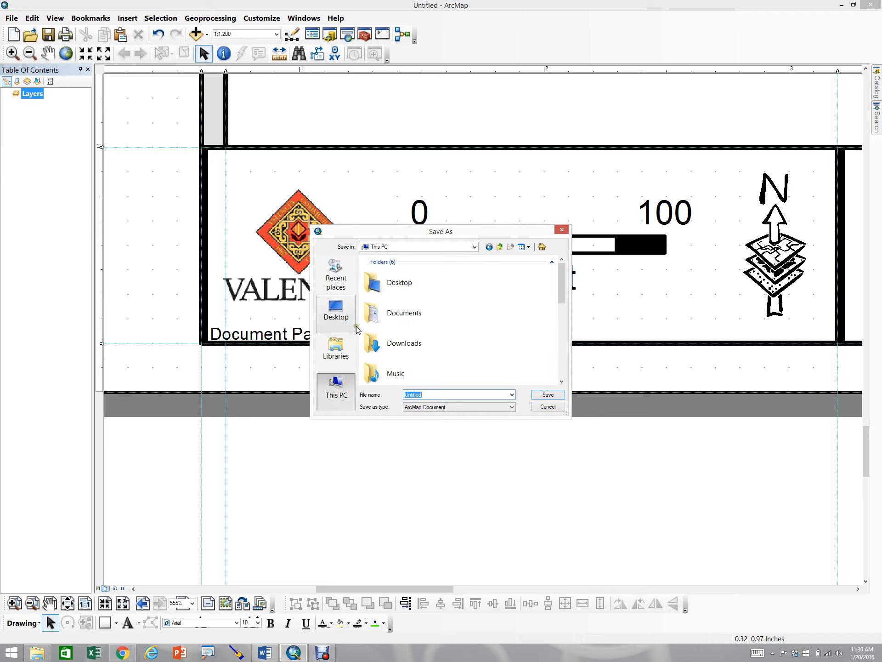
left_click(339, 314)
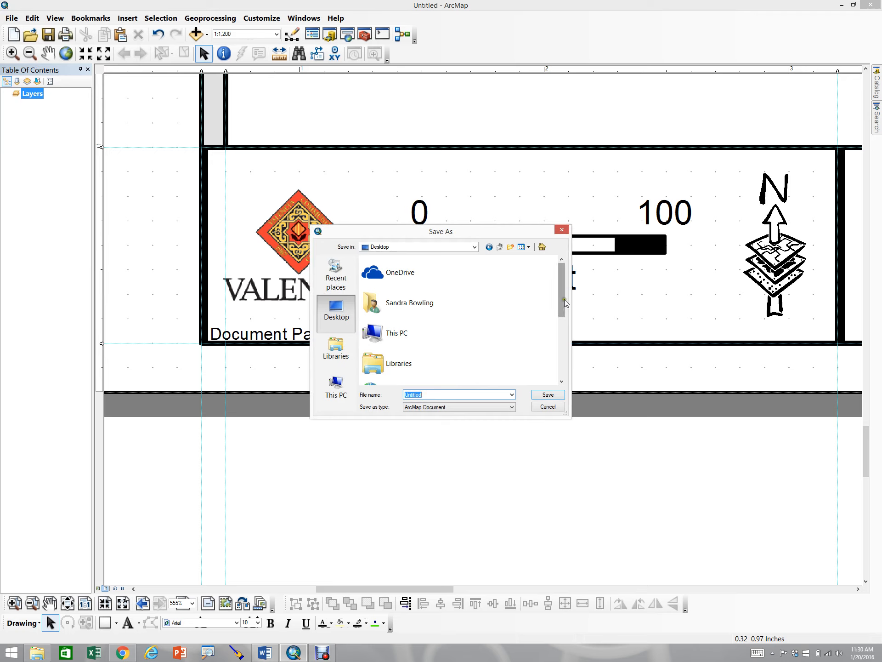
left_click_drag(565, 300, 564, 365)
left_click(464, 373)
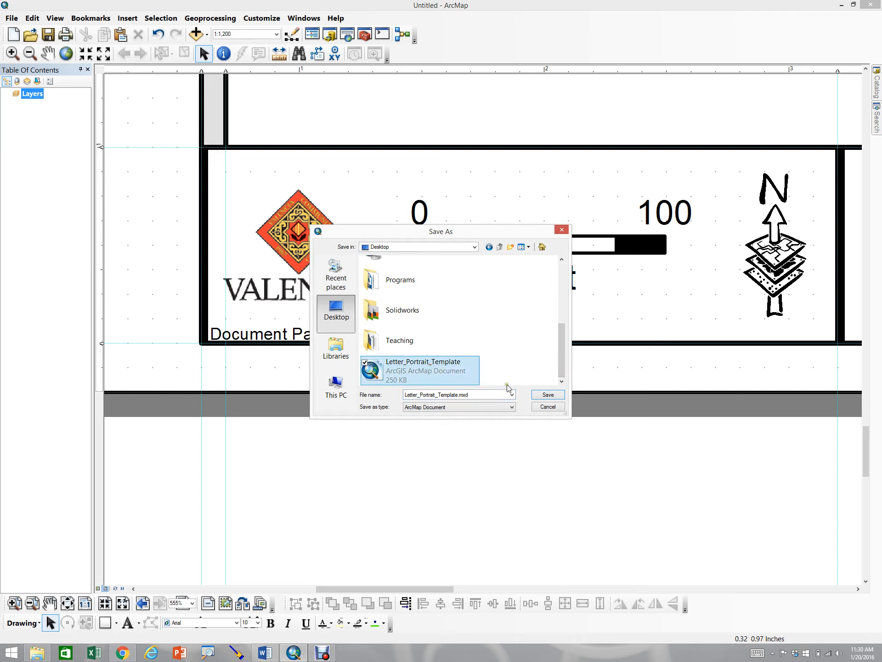
left_click(541, 396)
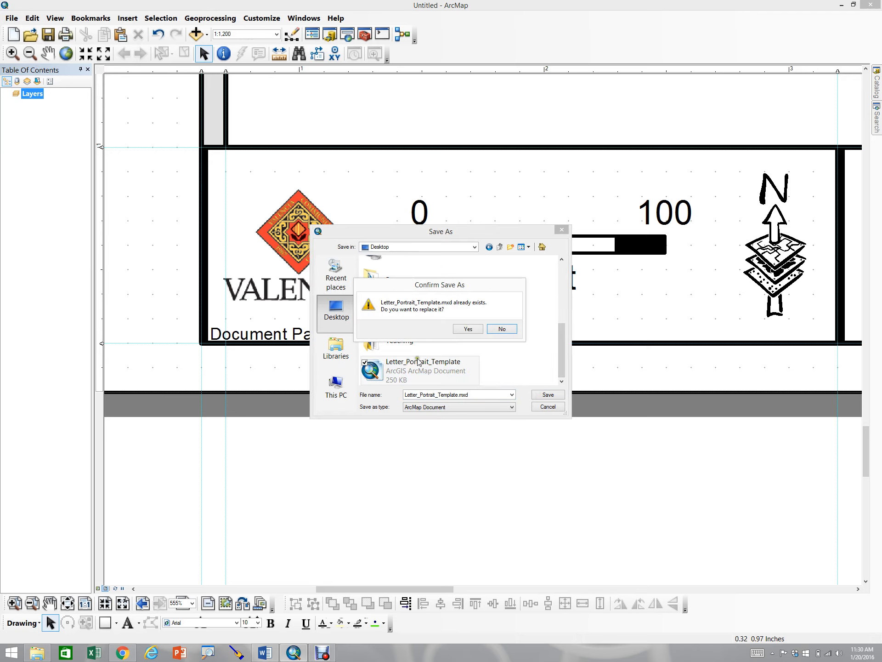
left_click(467, 328)
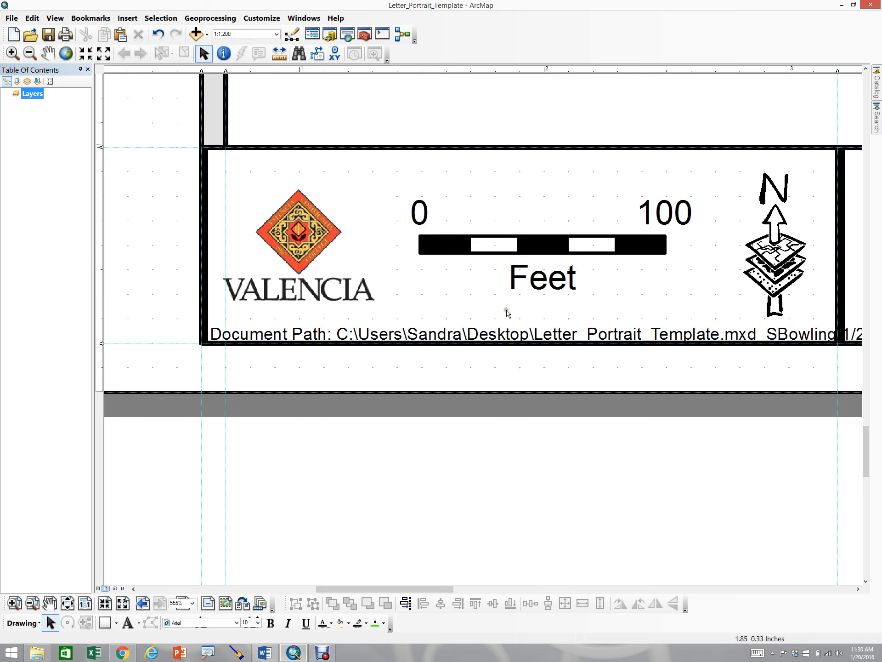
Nudge the Document Path text down below the title block and left to line up with the page's left edge
left_click(516, 333)
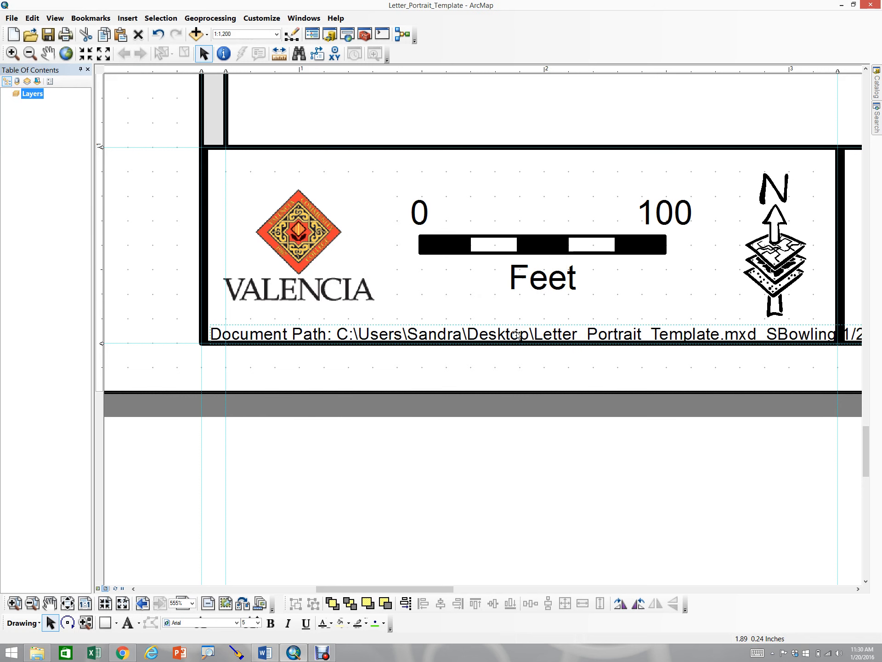
key("Down")
key("Down")
key("Down")
key("Down")
key("Down")
key("Down")
key("Down")
key("Down")
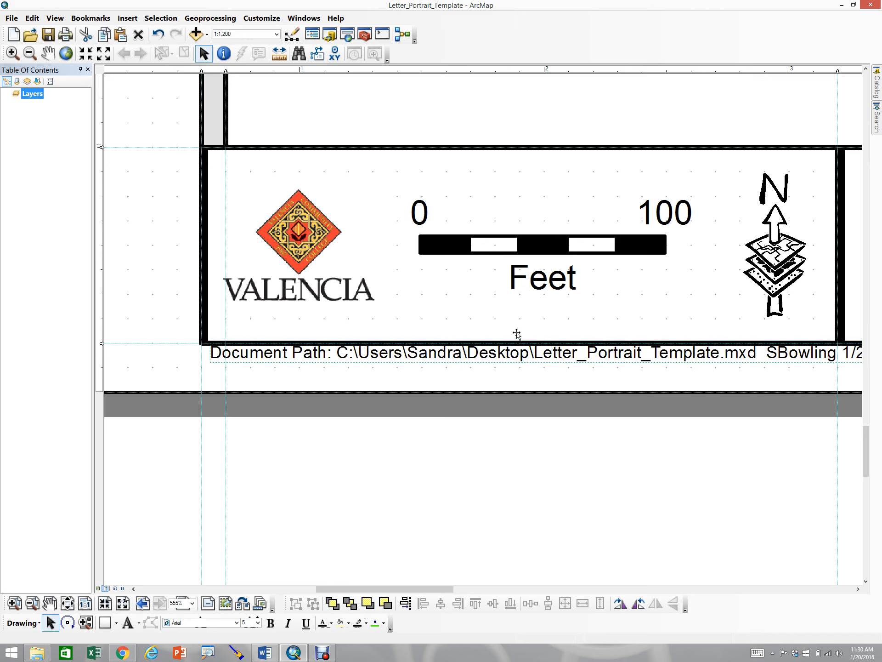
key("Down")
key("Down")
key("Left")
key("Left")
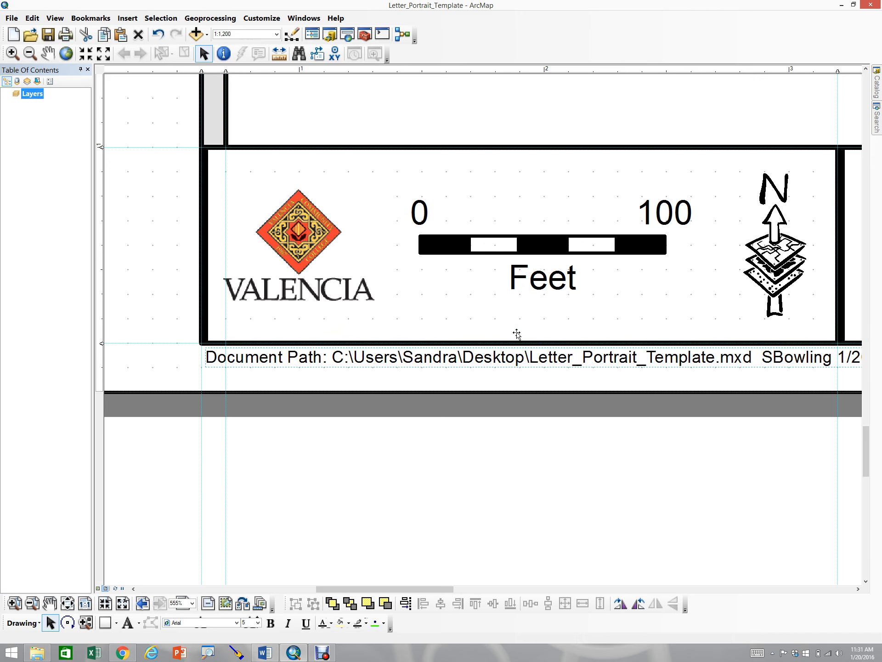
key("Left")
key("Left")
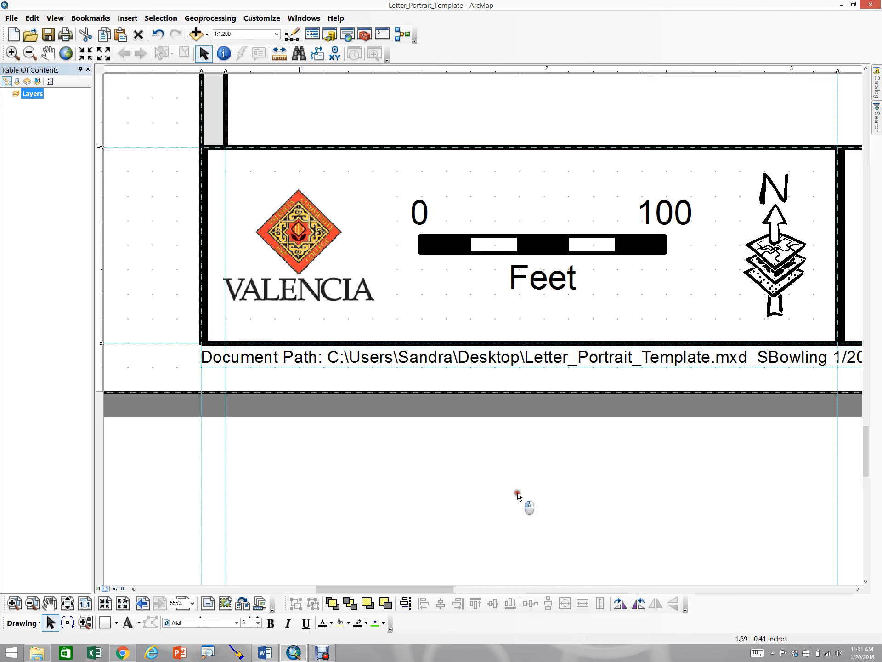
left_click(518, 495)
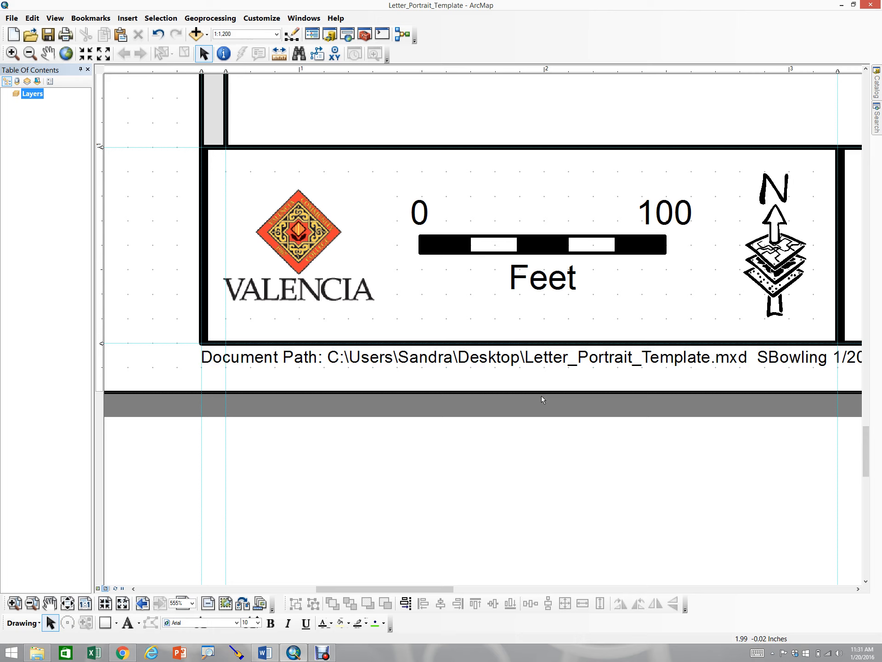
Open the logo picture's properties and save the image as part of the document
left_click(467, 415)
left_click(169, 357)
left_click(291, 247)
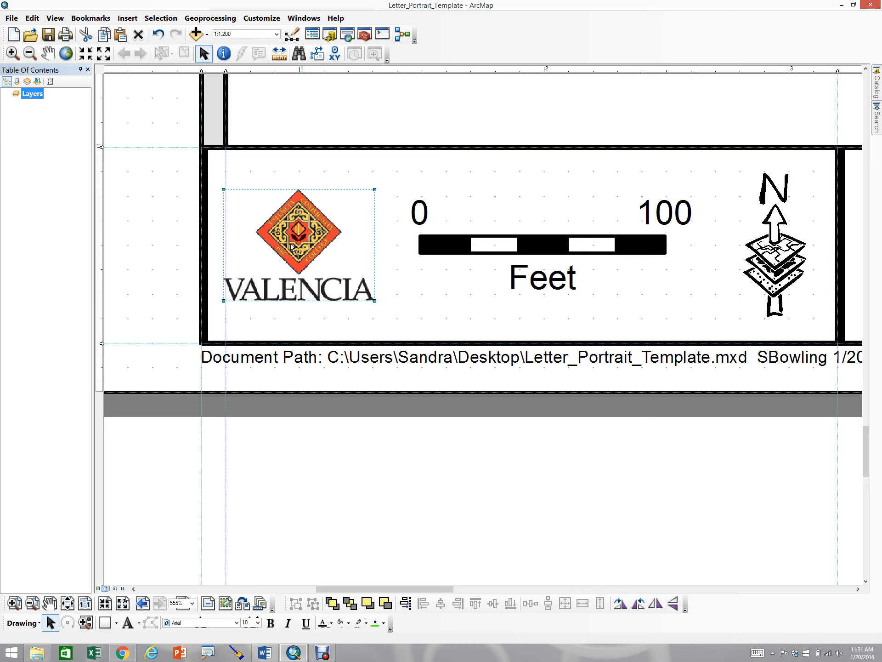
right_click(291, 246)
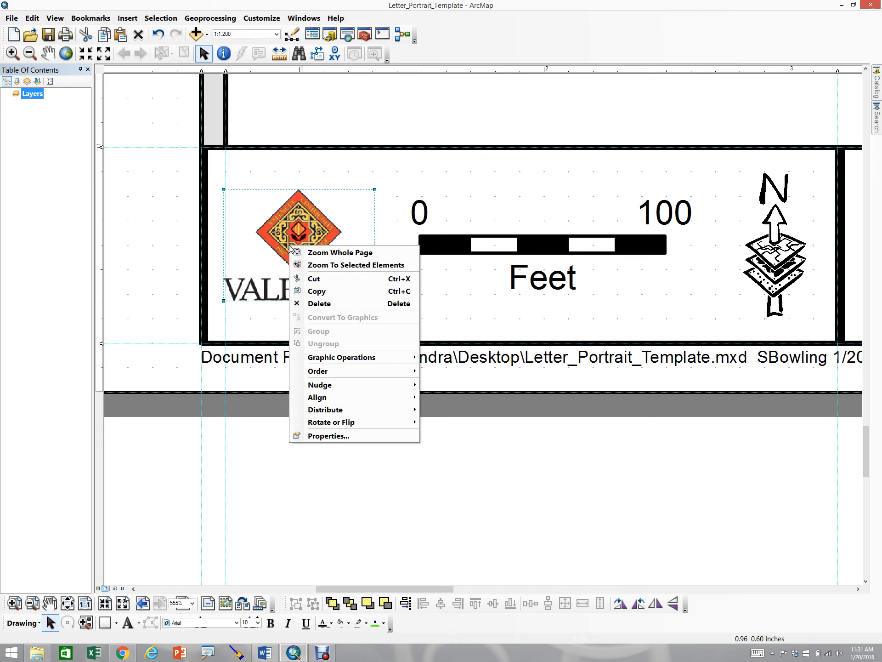
left_click(335, 437)
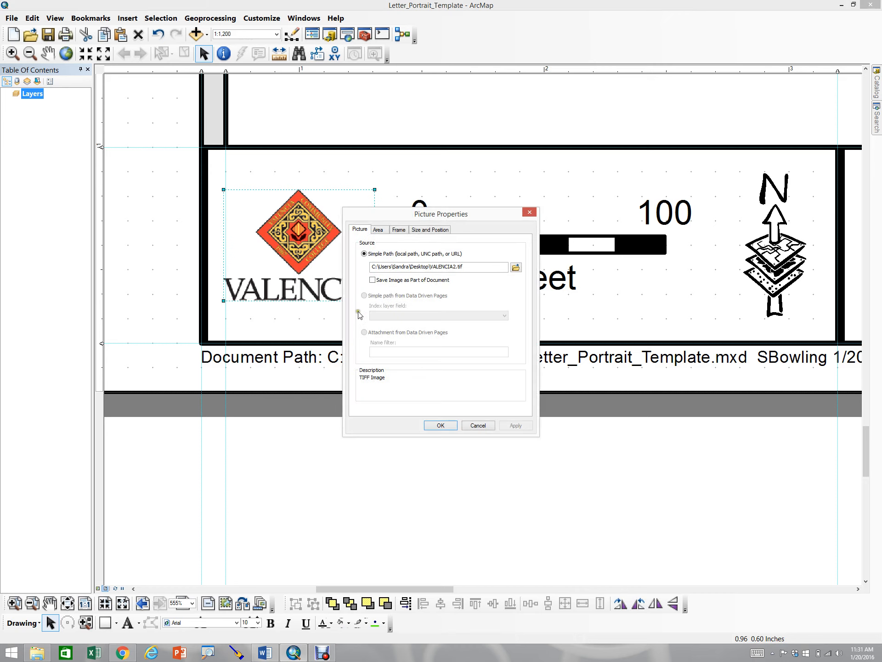
left_click(373, 281)
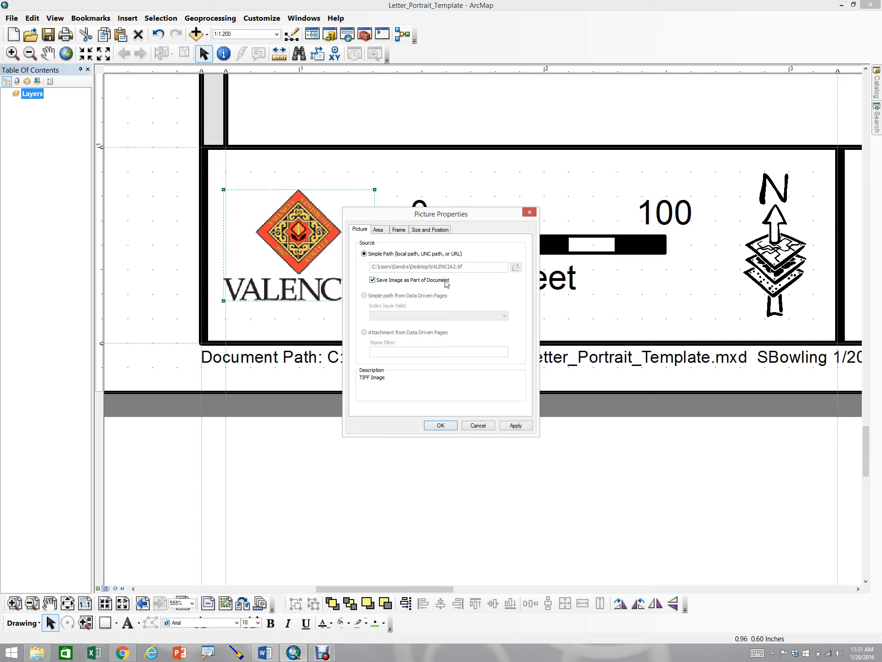
left_click(516, 427)
left_click(453, 427)
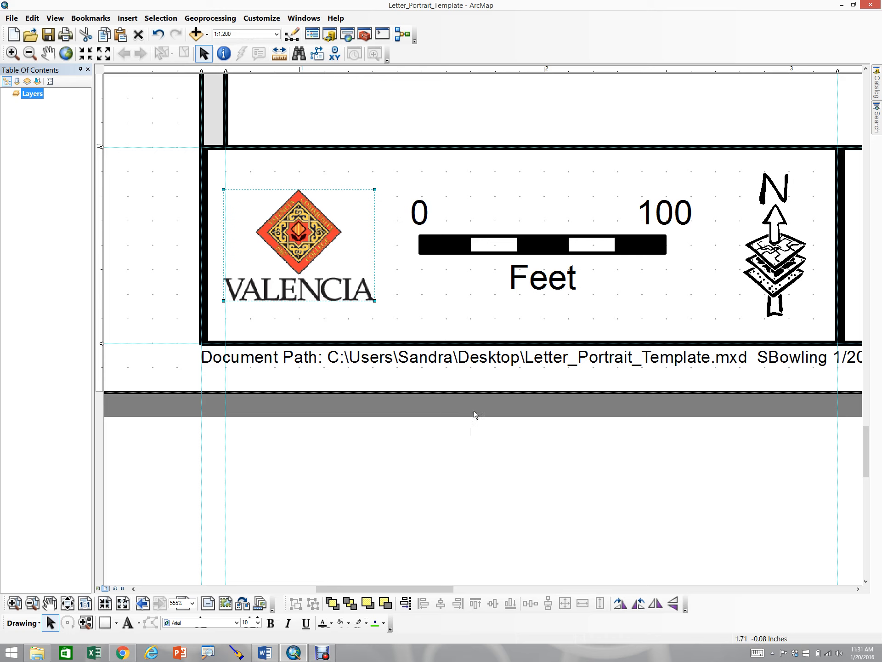
Reopen the logo picture's properties to check its embedded image source
left_click(434, 432)
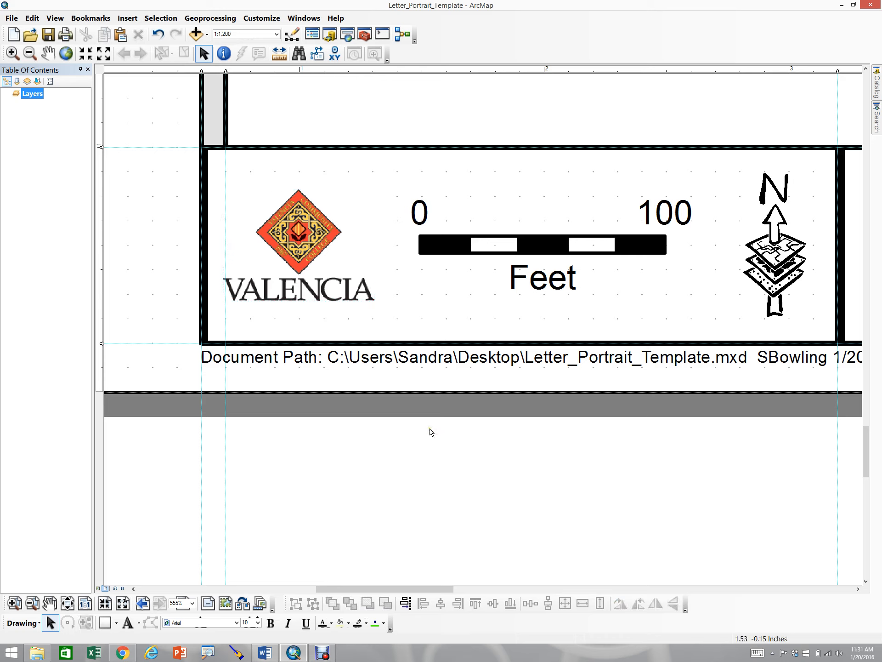
left_click(303, 268)
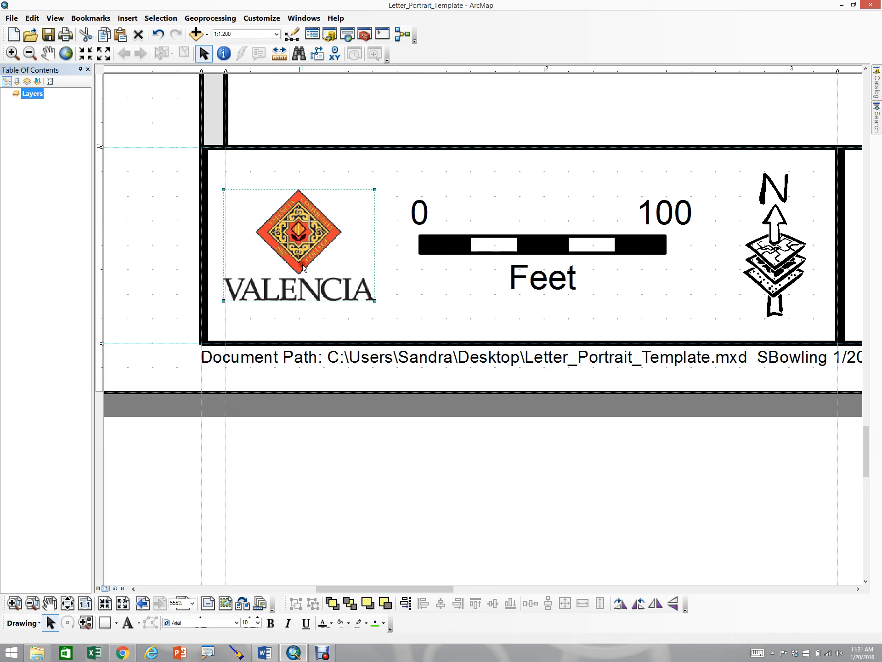
right_click(302, 266)
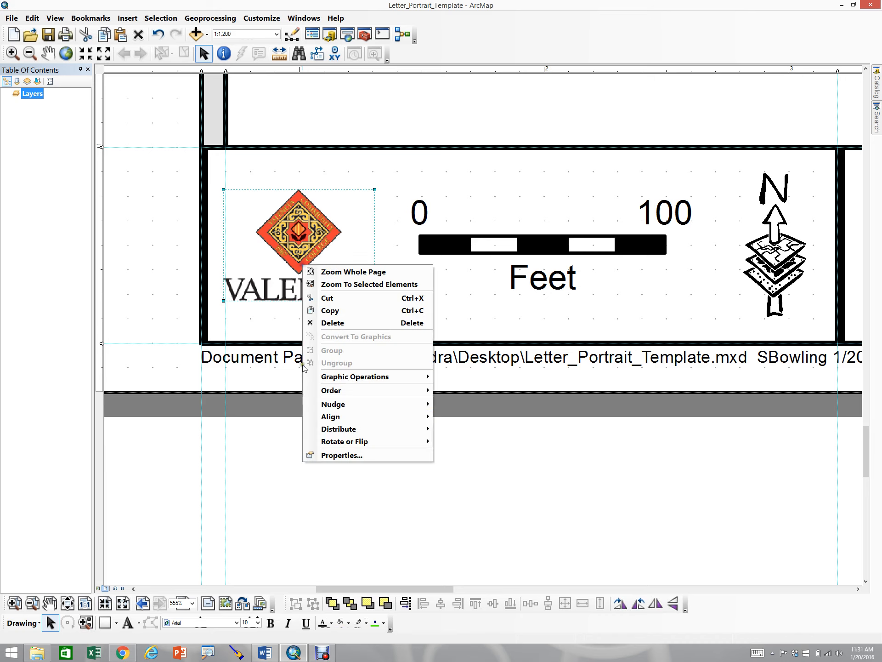
left_click(347, 461)
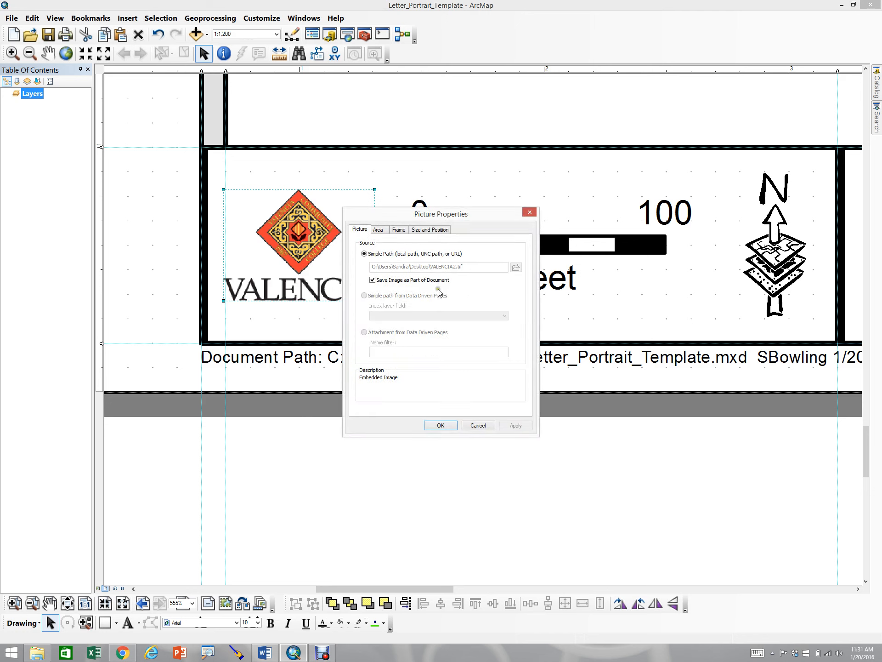
left_click(437, 425)
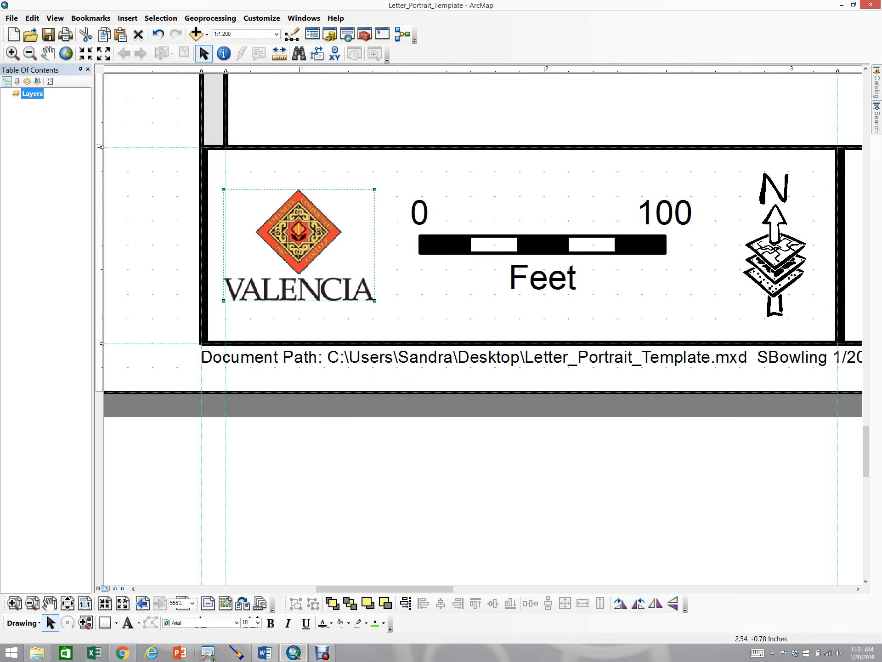
Delete the Date Saved and Author text elements above the title block
left_click(270, 655)
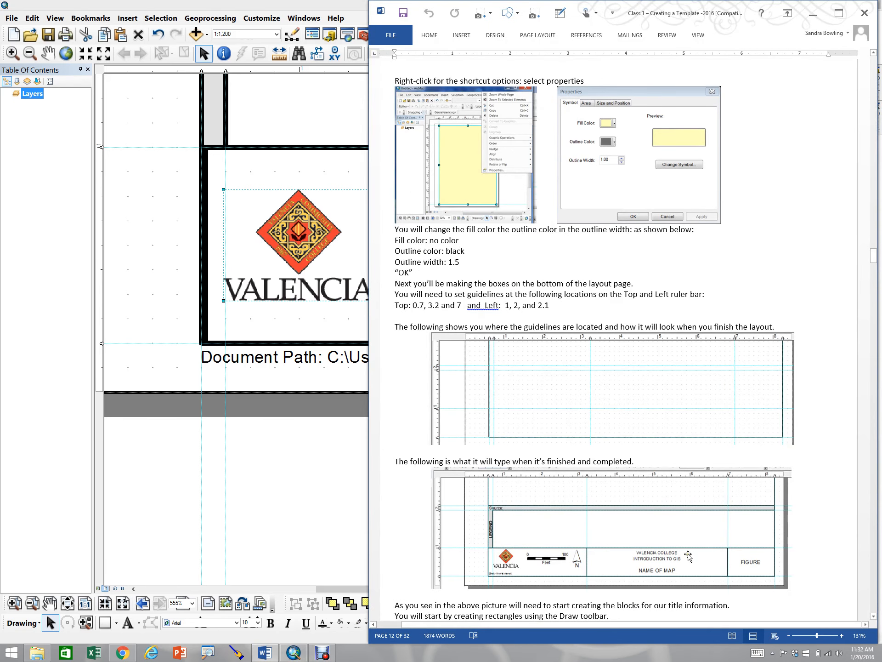
left_click(307, 461)
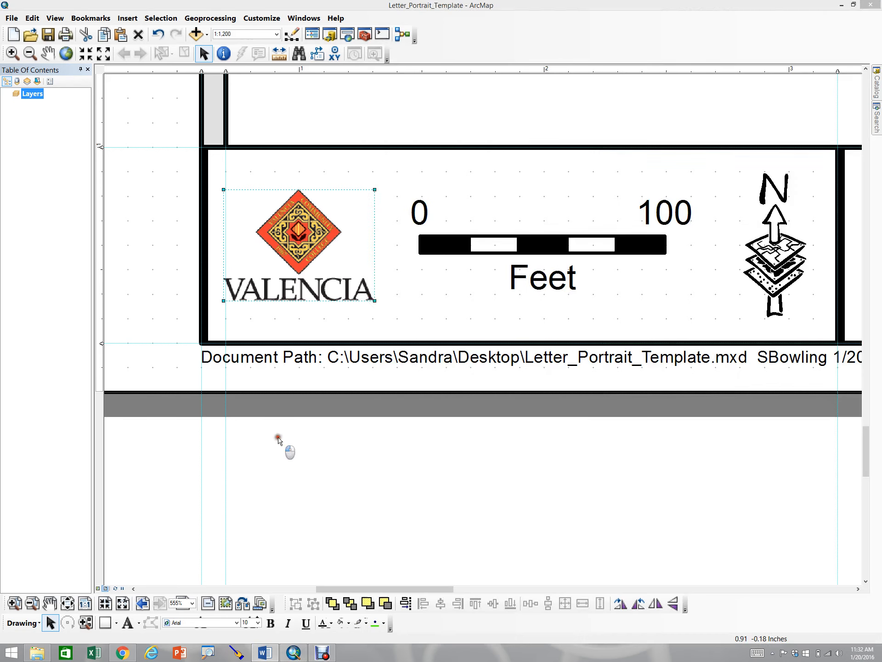
left_click(858, 589)
left_click(858, 589)
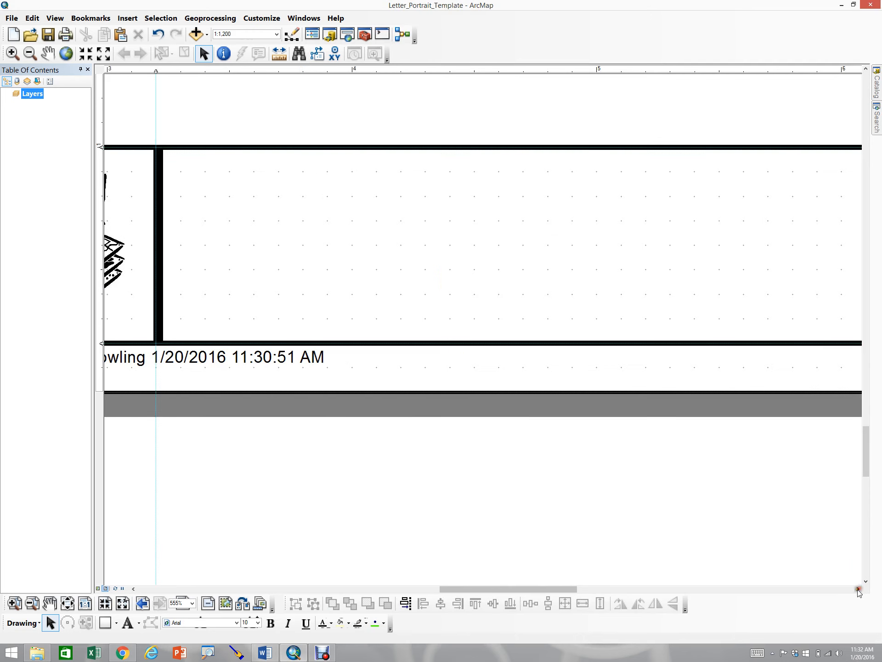
left_click(856, 588)
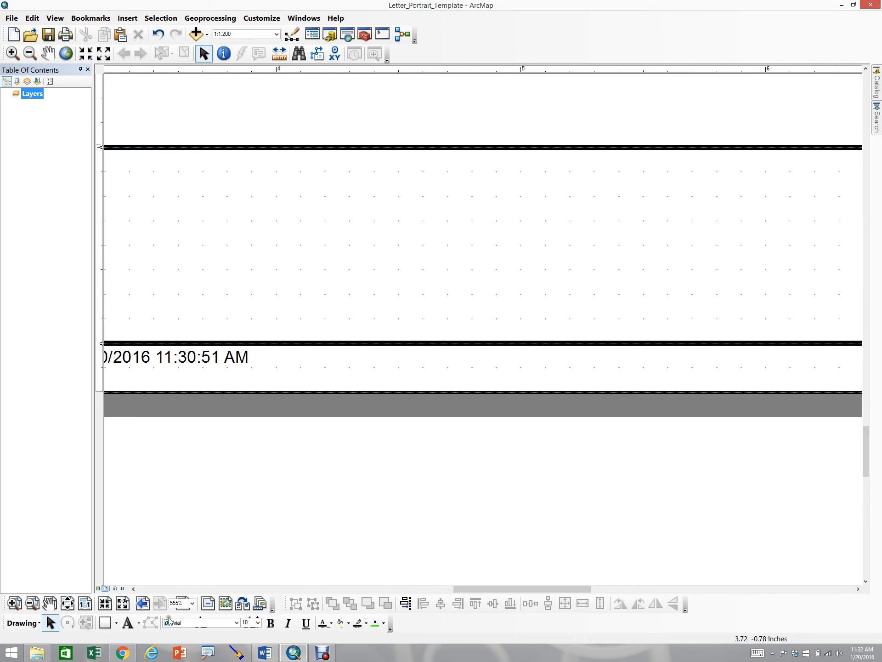
left_click(67, 604)
left_click(15, 604)
left_click_drag(418, 496, 620, 567)
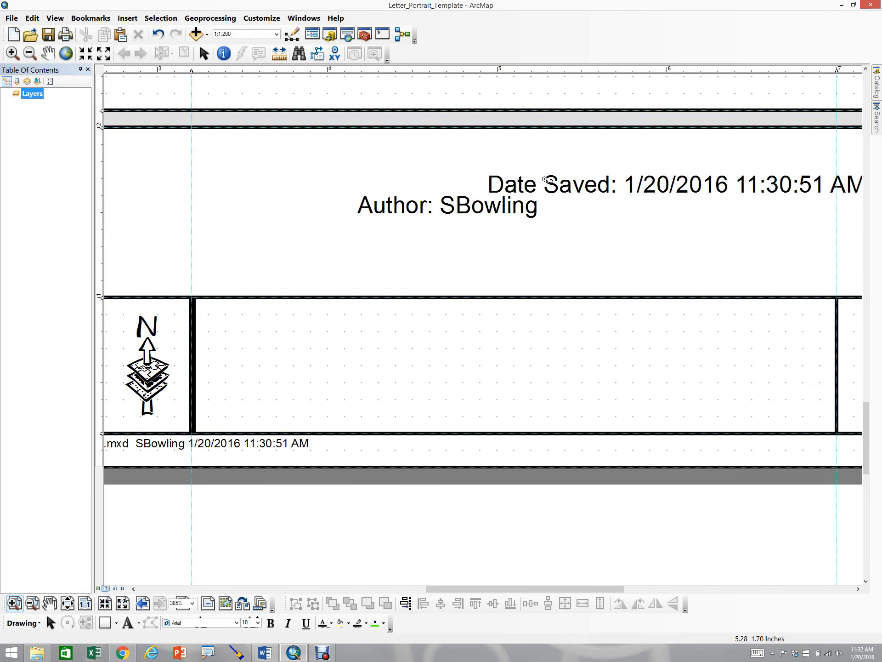
left_click(51, 624)
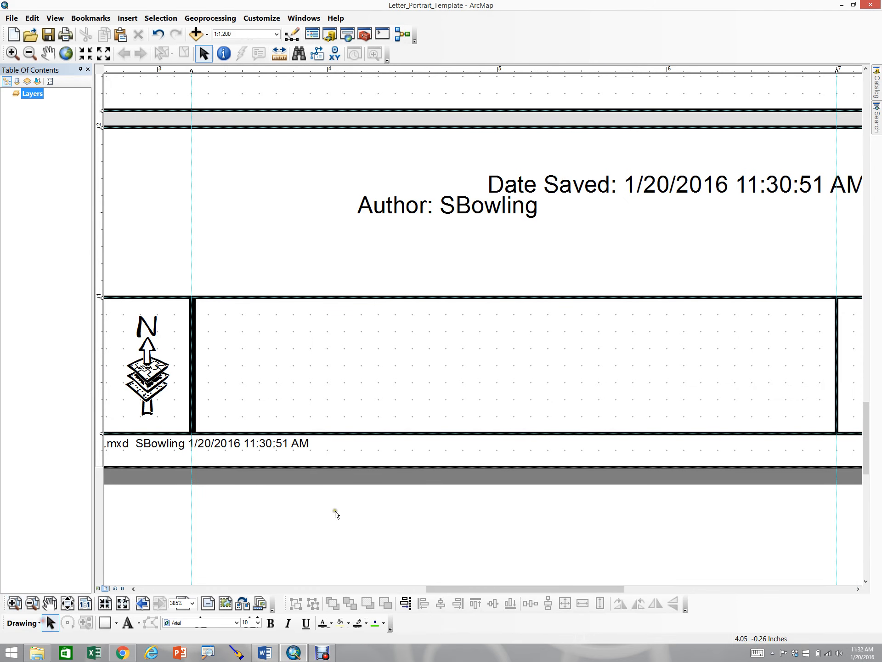
left_click(555, 177)
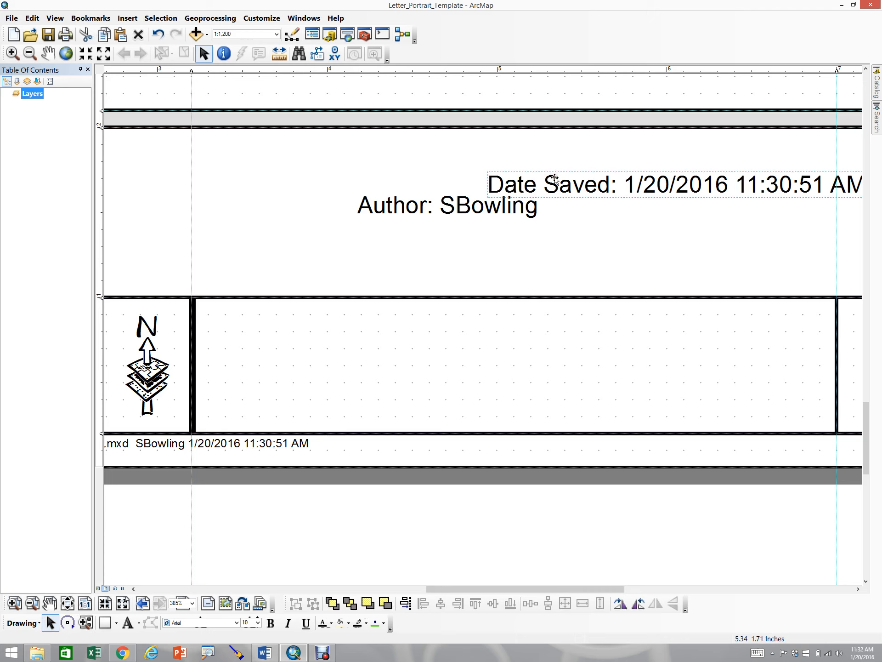
key("Delete")
left_click(509, 207)
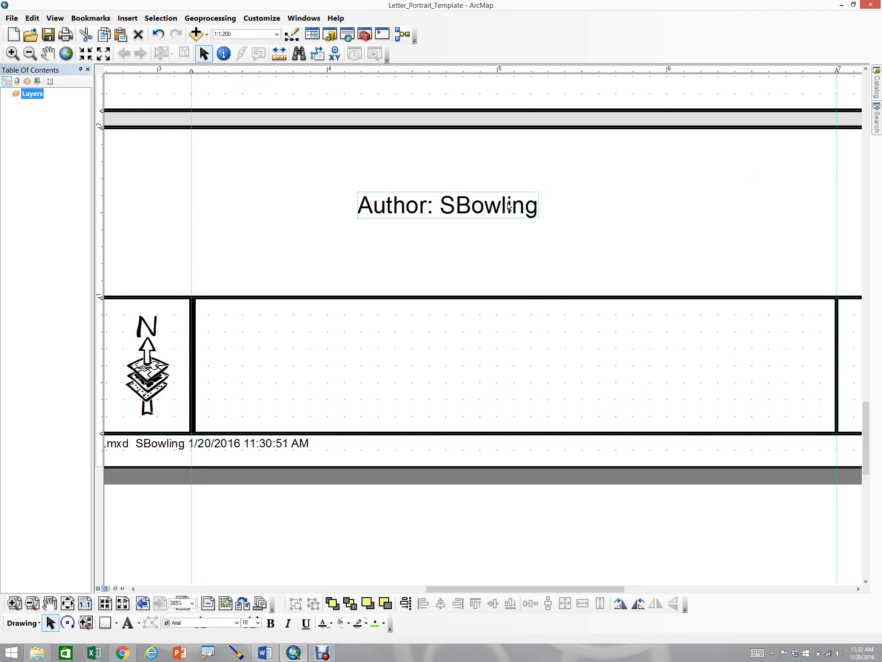
right_click(506, 201)
left_click(545, 259)
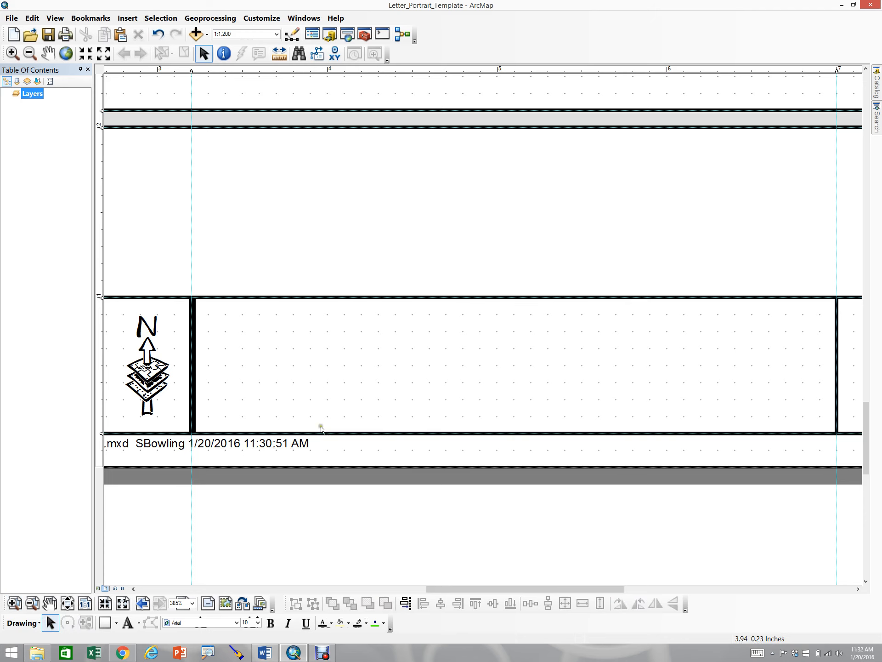
Add the text VALENCIA COLLEGE inside the middle box of the title block
left_click(129, 623)
left_click(354, 345)
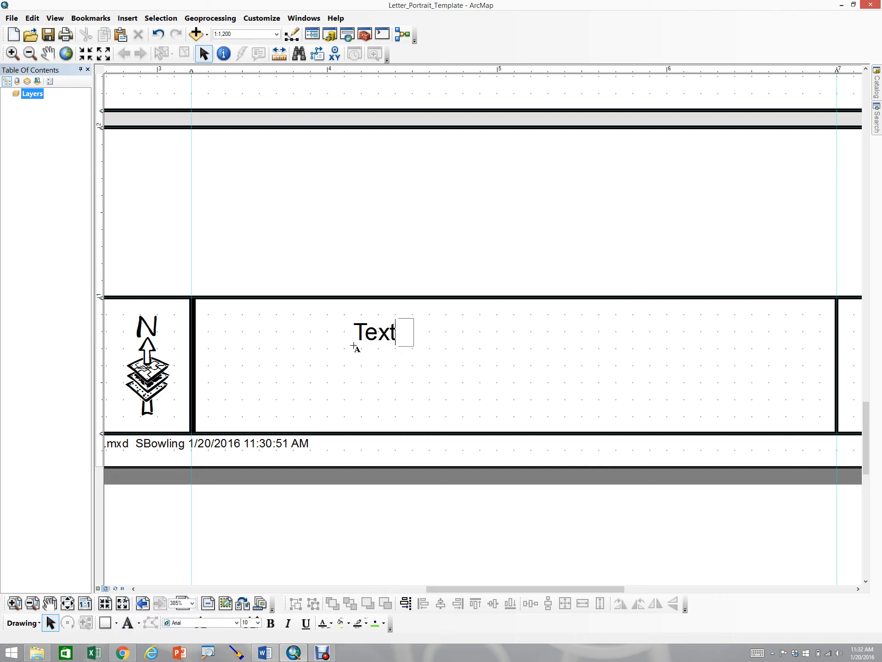
type("VAL")
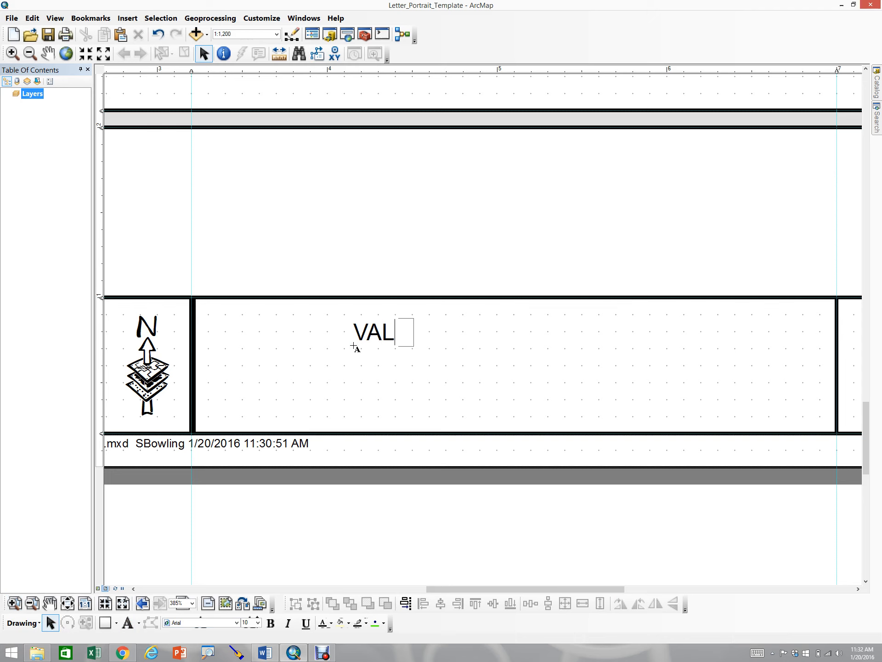
type("ENCIA")
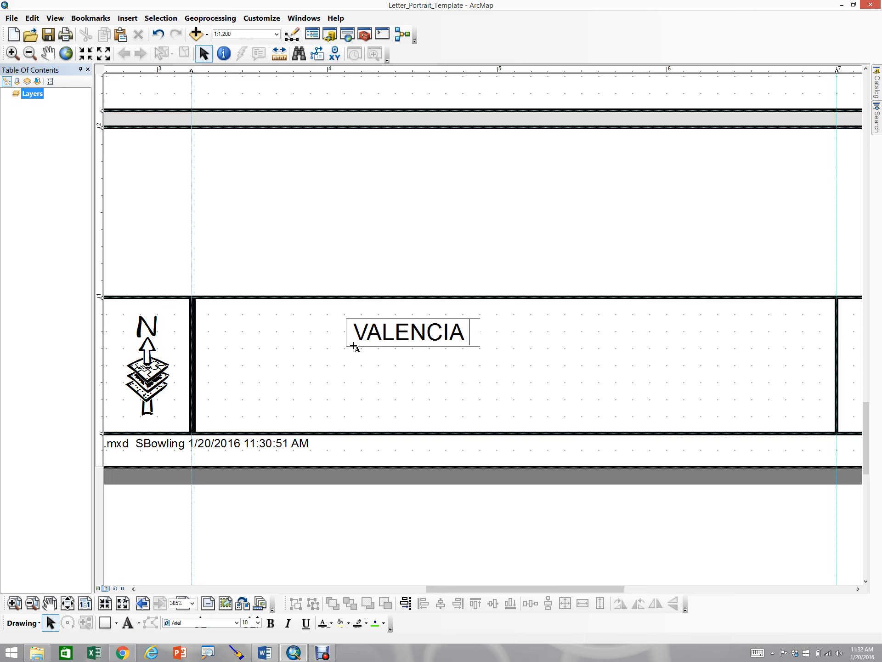
type(" COLLEGE")
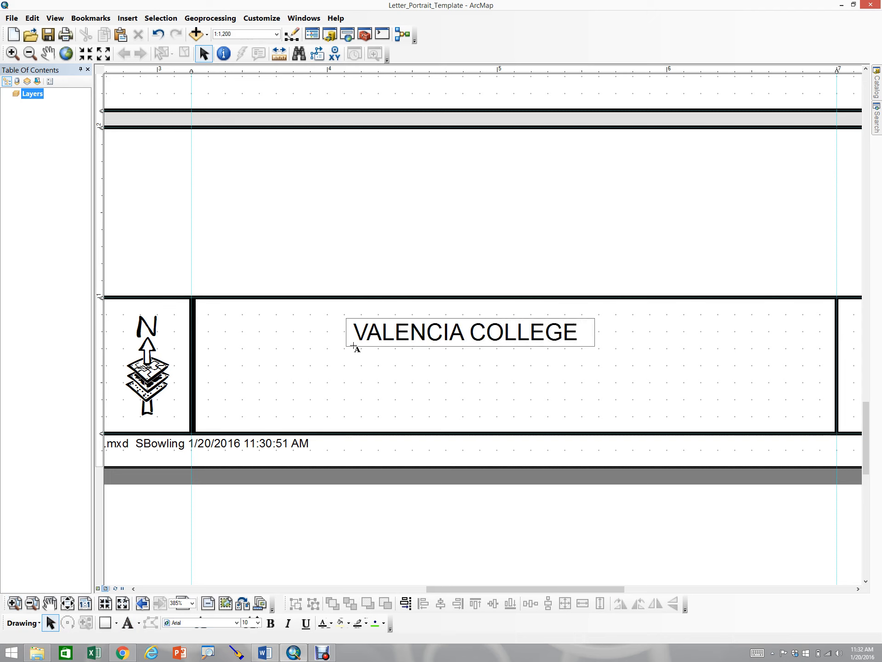
key("Return")
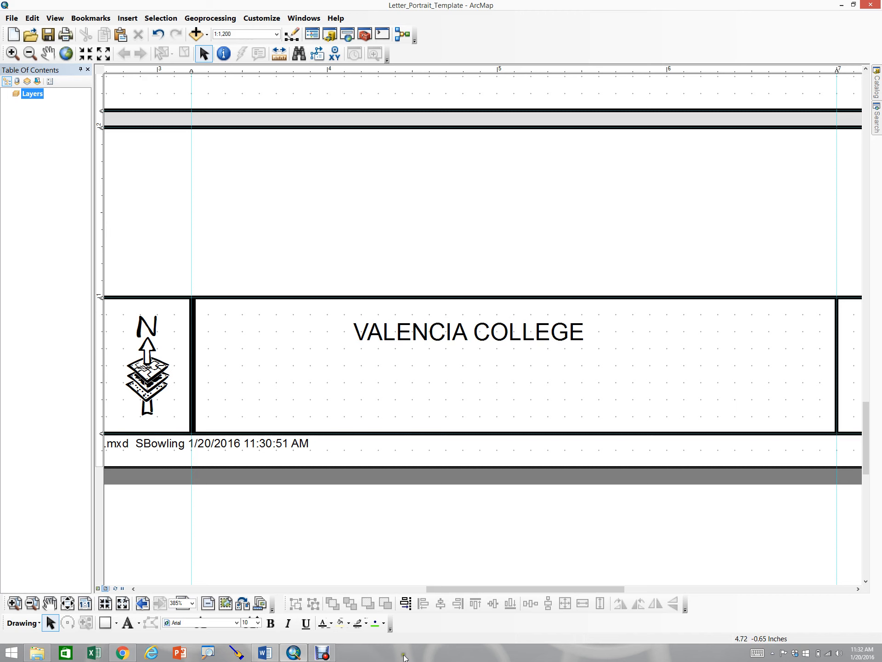
Switch to the Word instructions document and examine the finished title block example
left_click(265, 653)
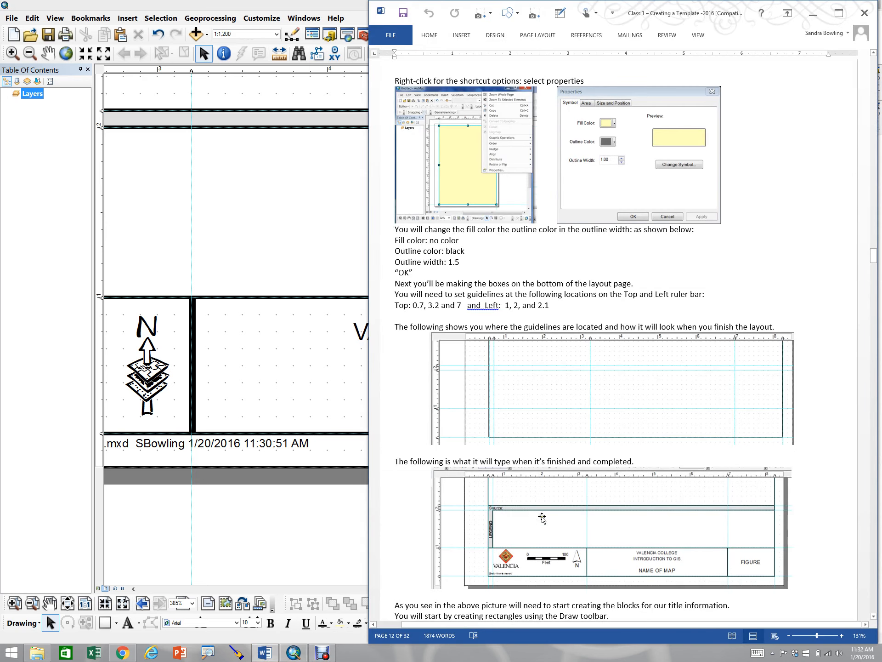
scroll(694, 575, "up", 3, "ctrl")
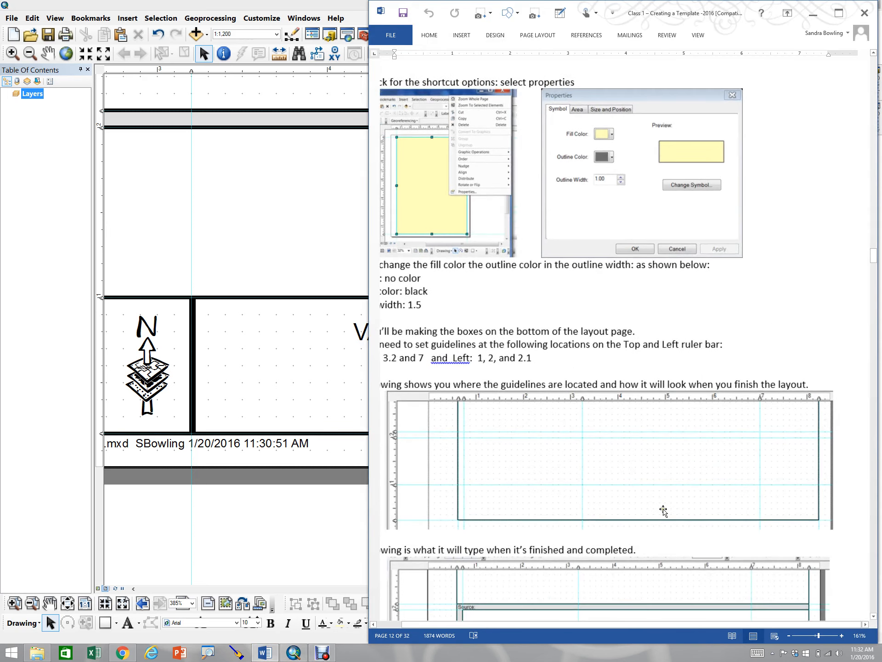
scroll(664, 510, "down", 2)
scroll(664, 510, "down", 5)
scroll(712, 435, "up", 3, "ctrl")
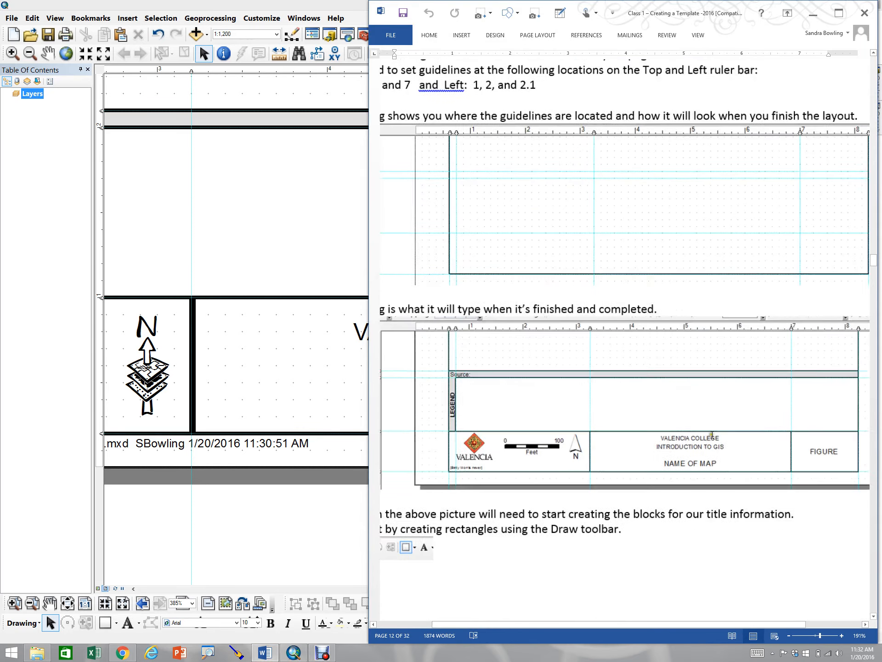
scroll(721, 440, "up", 2, "ctrl")
scroll(712, 481, "down", 2, "ctrl")
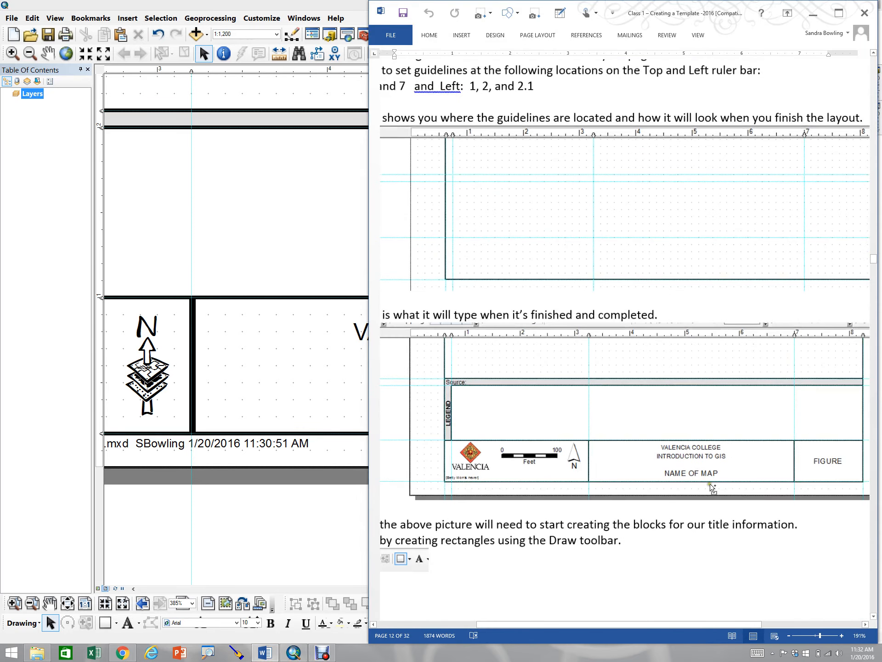
scroll(712, 478, "up", 5, "ctrl")
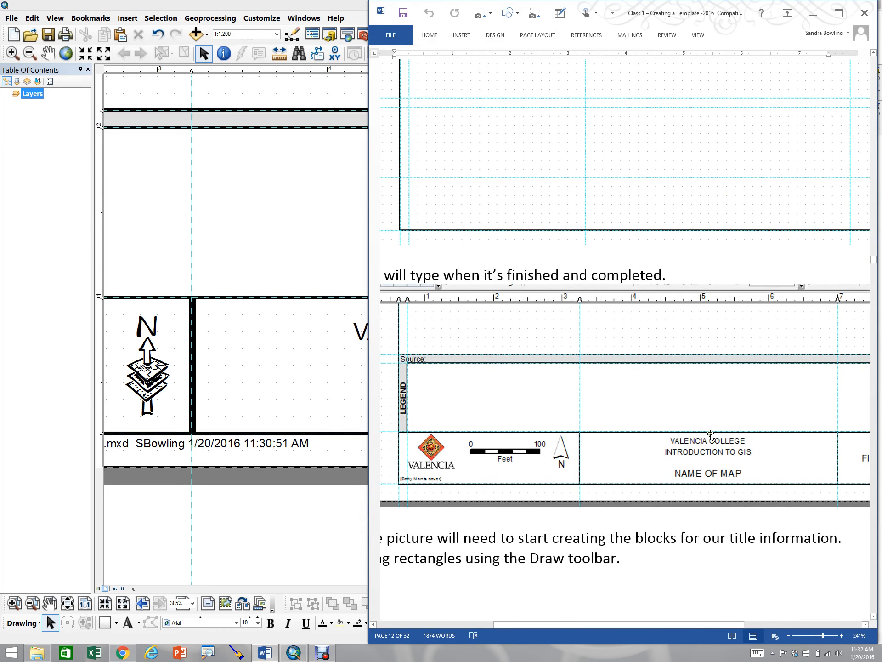
Replace the title text with tagged lines: VALENCIA COLLEGE and INTRODUCTITON TO GIS at size 7, then bold NAME OF MAP, centre-justified
left_click(235, 390)
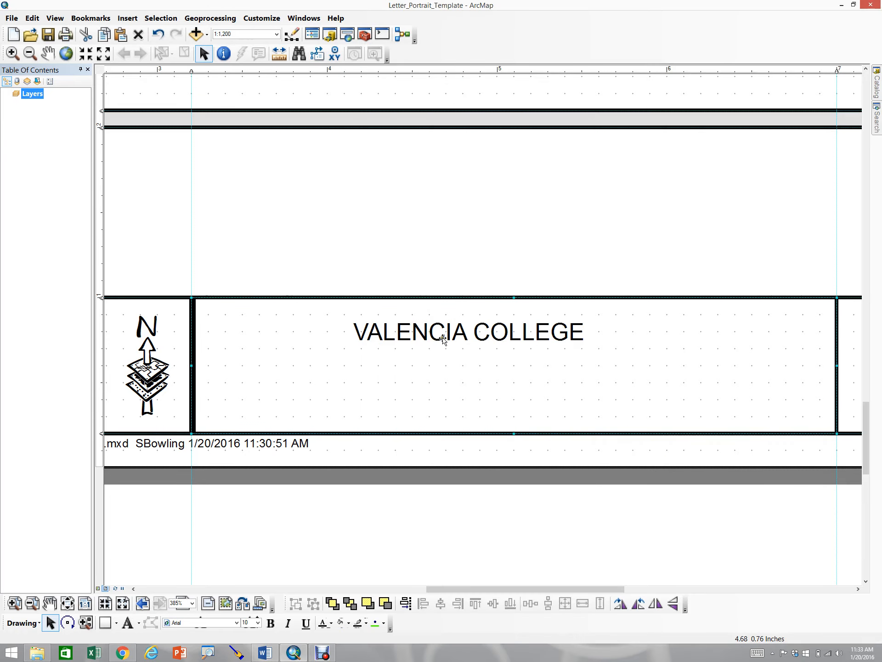
double_click(443, 339)
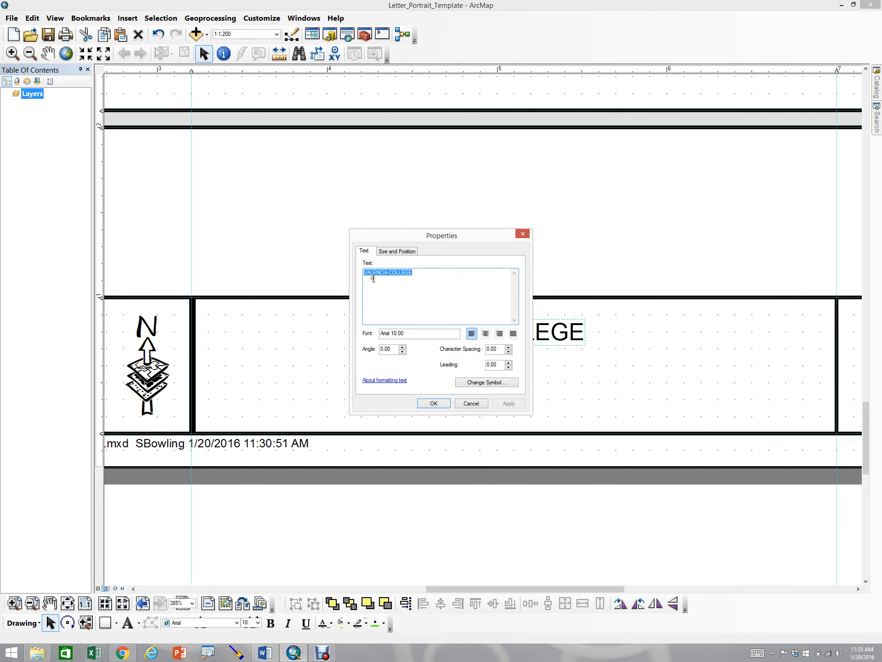
left_click(436, 276)
type("<FNT size")
key("BackSpace")
type("=\"")
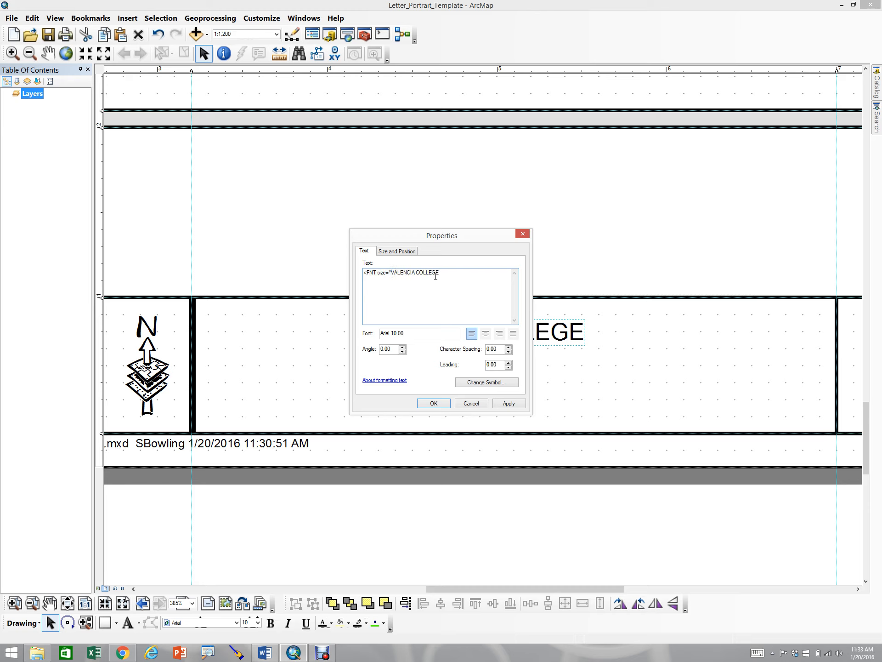
type("7\">i")
key("BackSpace")
key("BackSpace")
type("INTRODUCTITON TO GIS<FN")
key("BackSpace")
type("/FNT>")
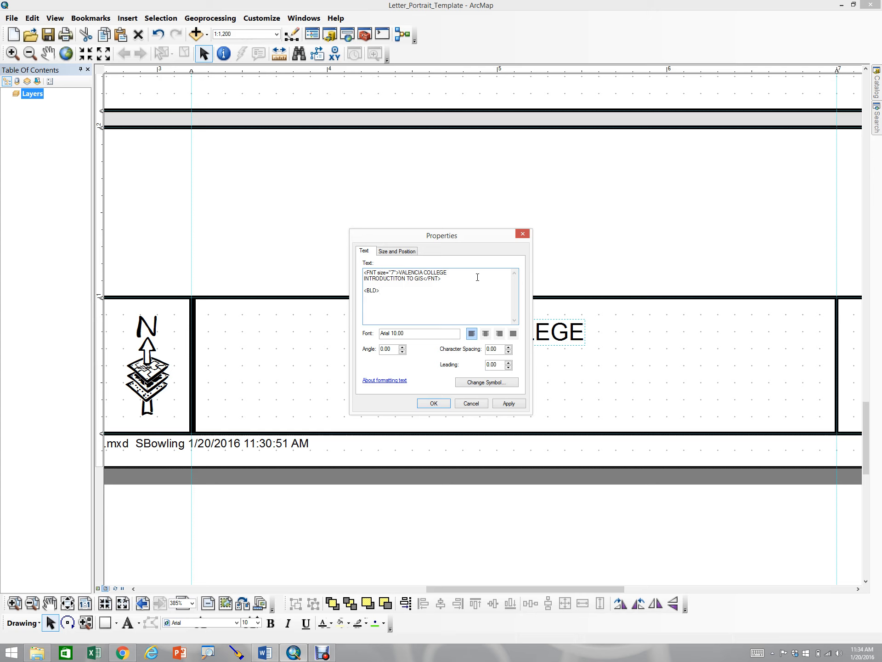
type("AME OF MAP</BLD>")
left_click(486, 337)
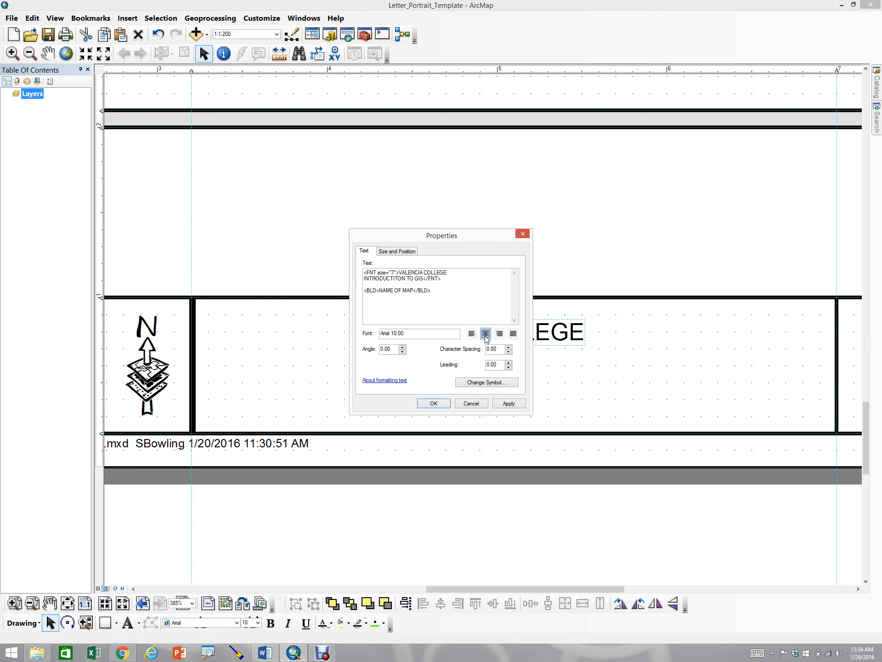
left_click(508, 404)
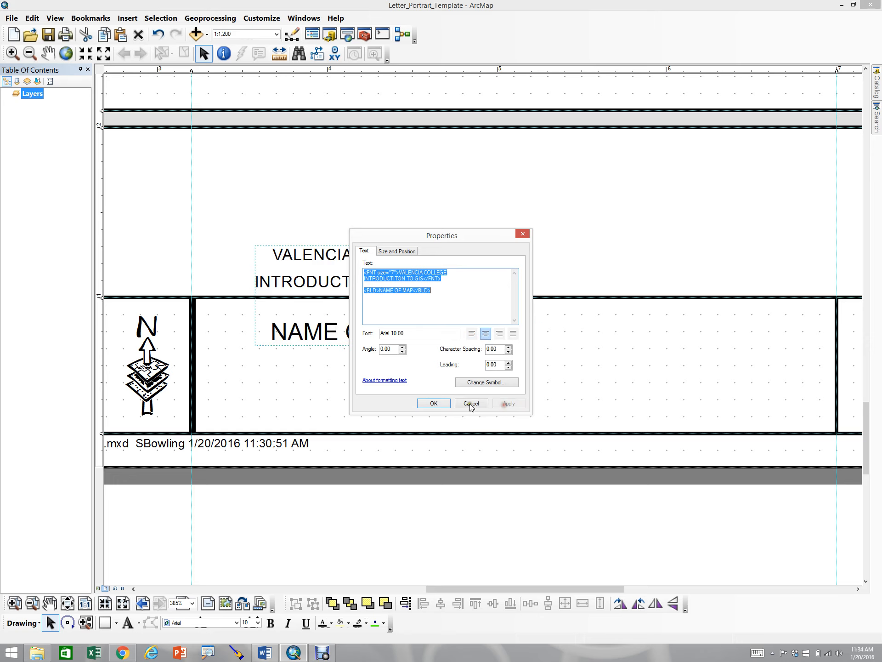
left_click(431, 403)
Move the title text and correct its second line to INTRODUCTION TO GIS
left_click_drag(332, 282, 446, 342)
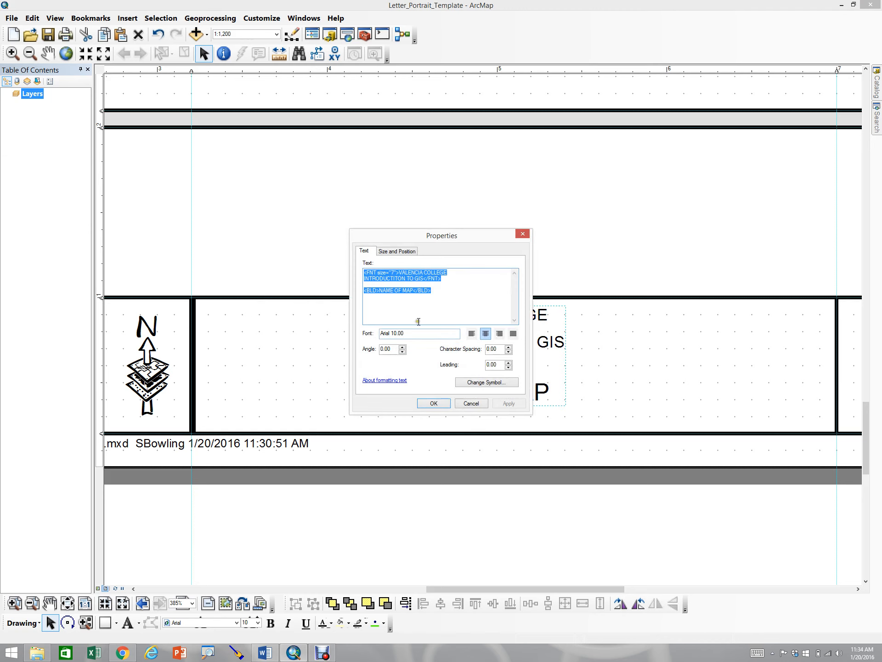
left_click(387, 291)
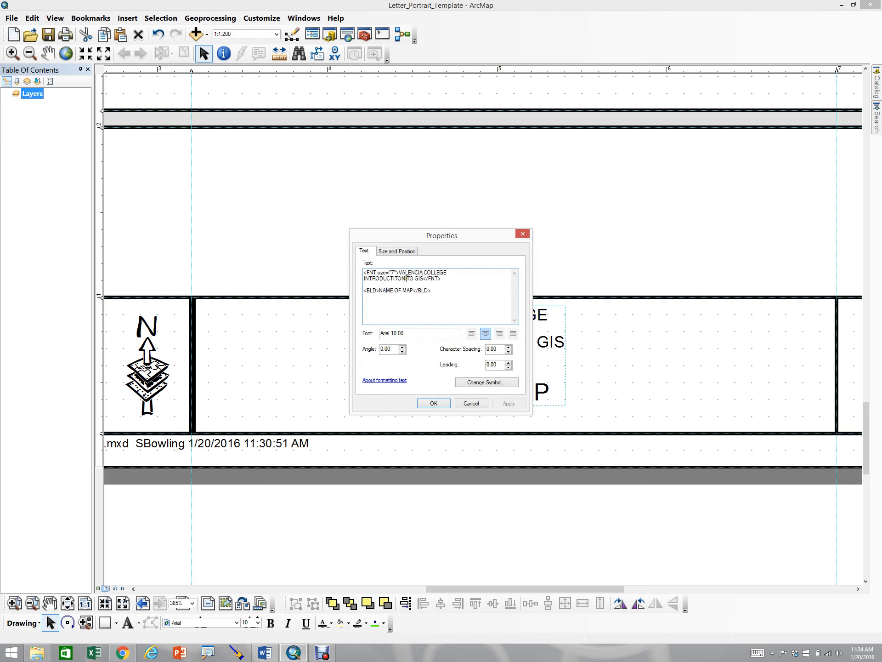
left_click_drag(407, 279, 335, 280)
key("BackSpace")
type("INTRODUCTION")
left_click(508, 403)
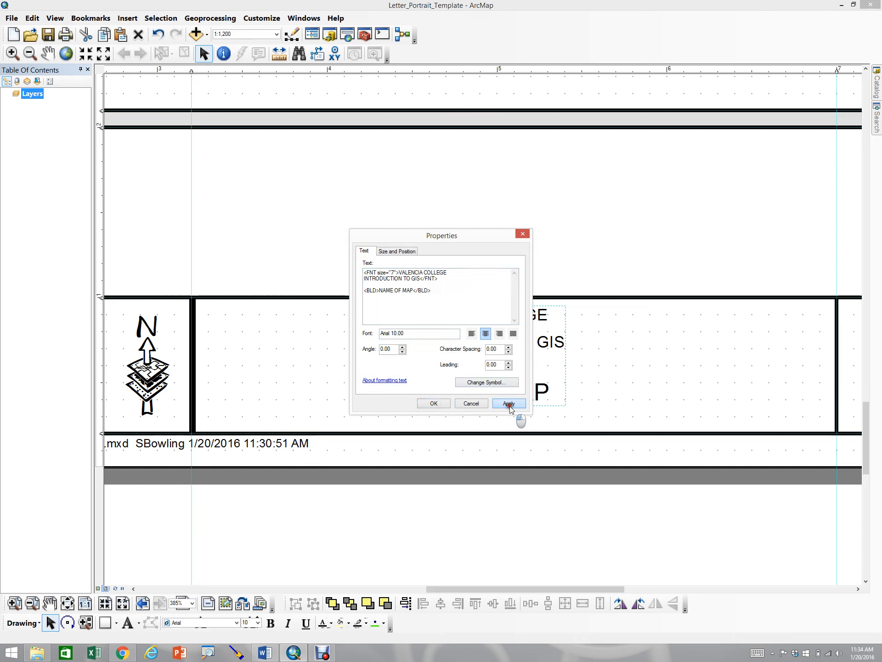
left_click(433, 403)
Centre the title text vertically and horizontally within the middle title-block box
left_click_drag(487, 352, 496, 368)
scroll(479, 328, "up", 1)
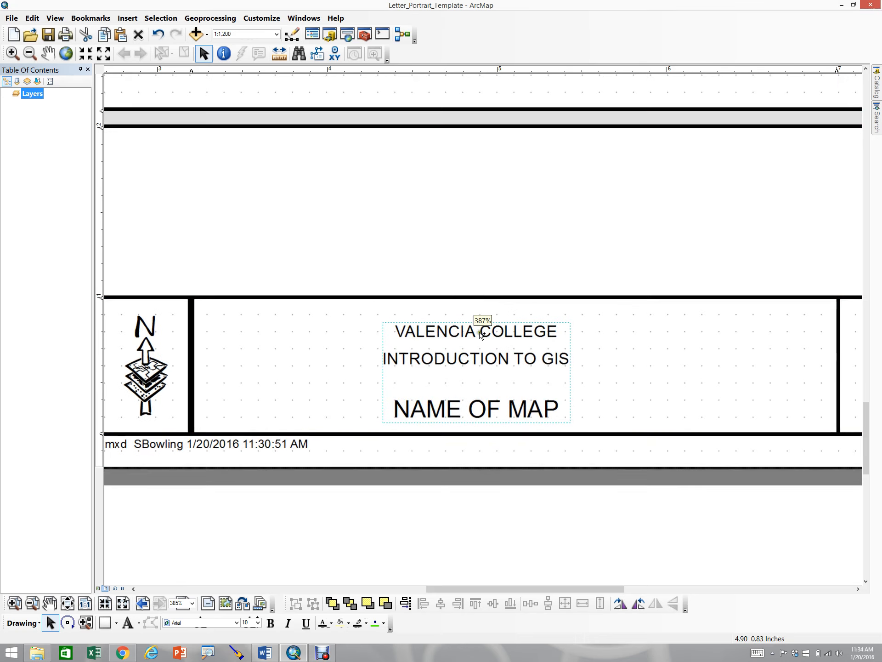
scroll(487, 340, "down", 2)
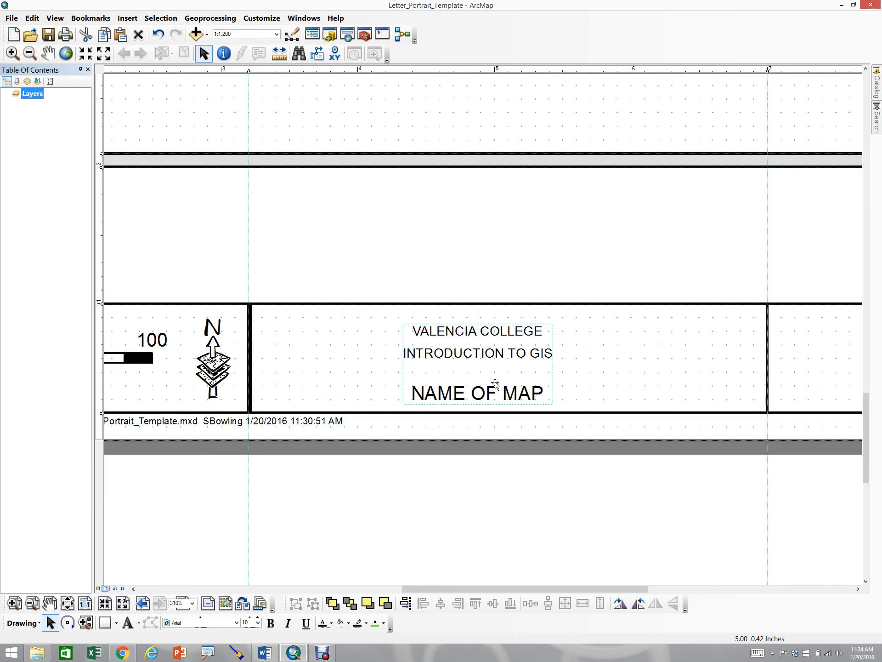
left_click(502, 354)
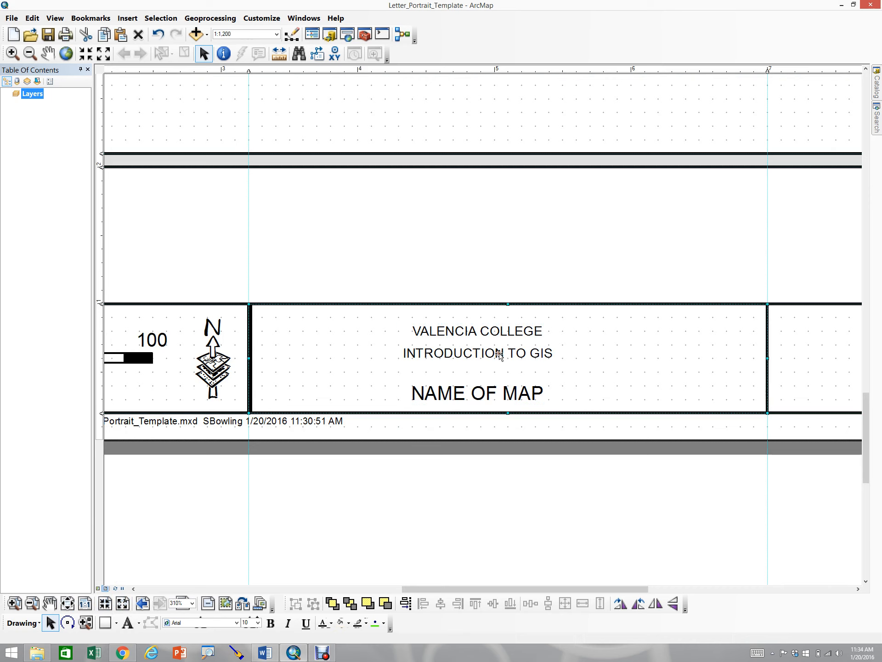
left_click(473, 331)
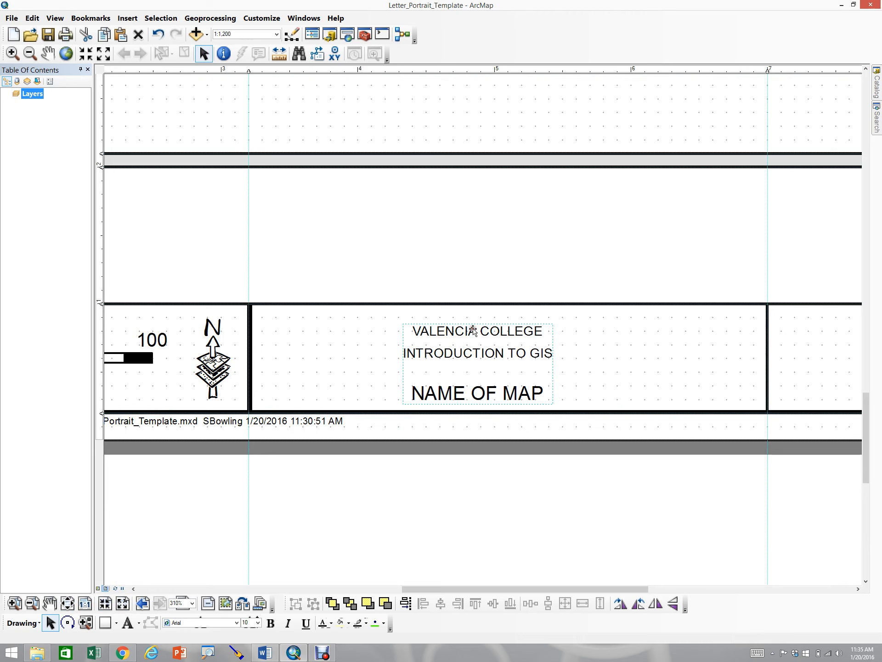
left_click(364, 335, "shift")
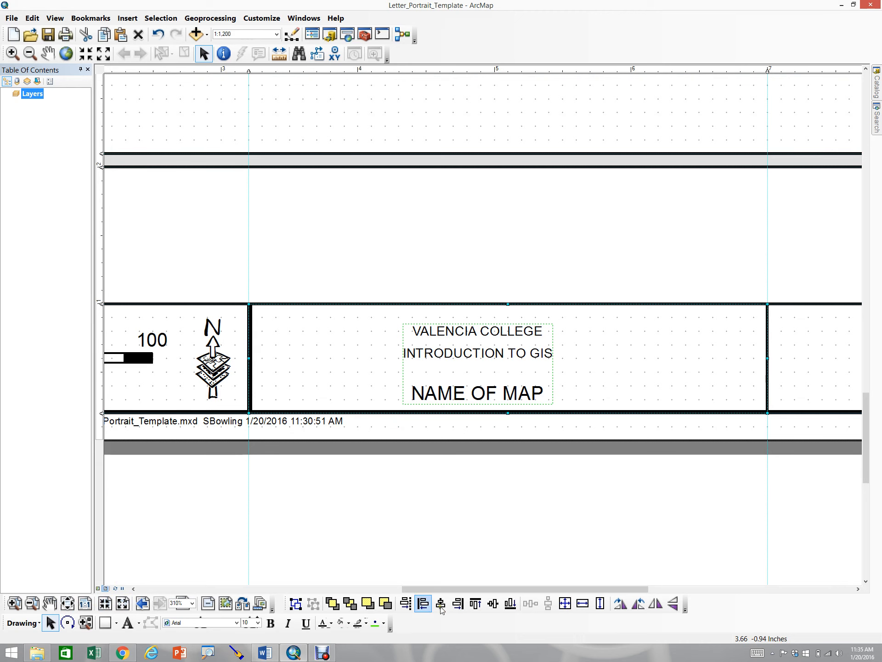
left_click(492, 605)
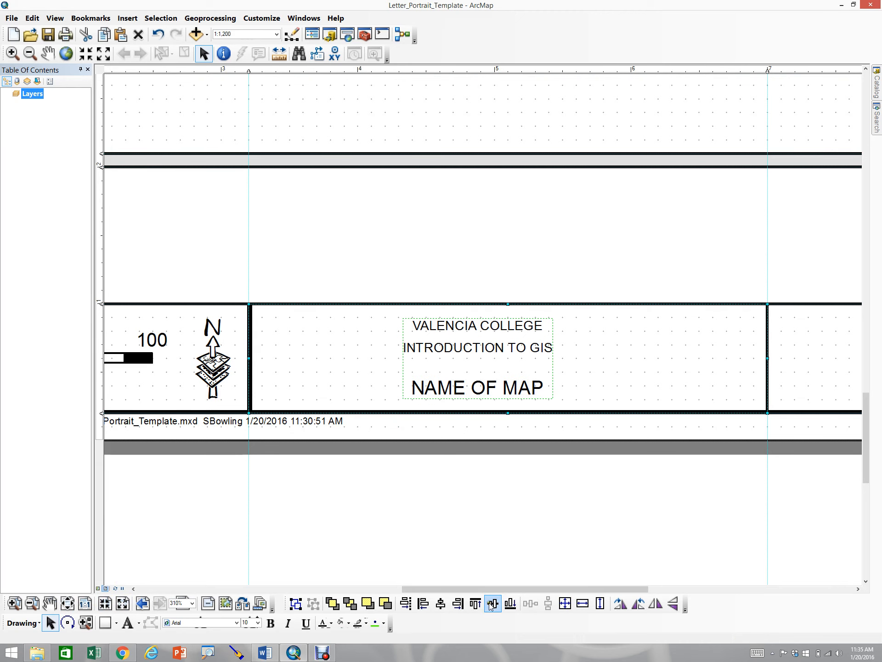
left_click(441, 605)
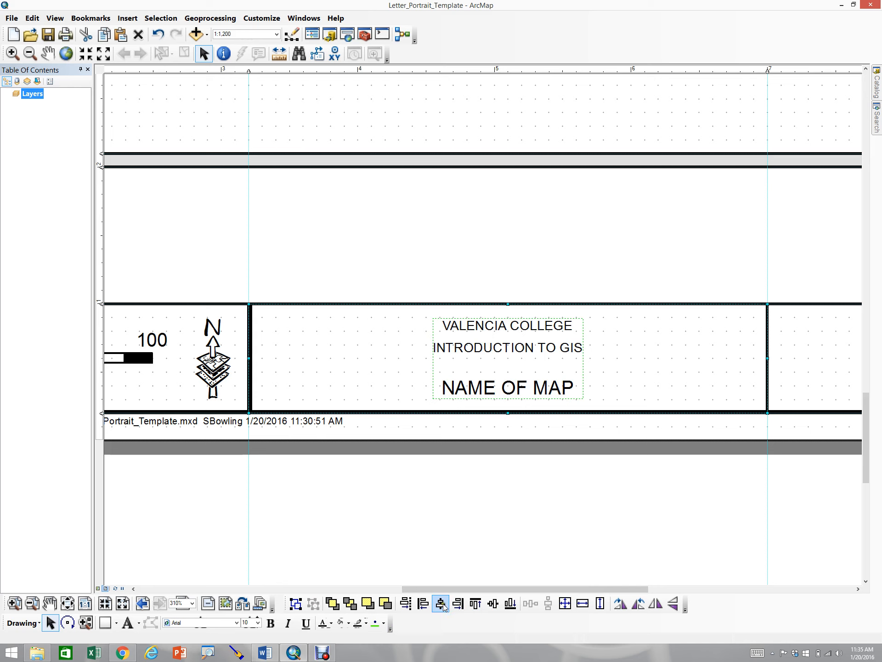
left_click(496, 531)
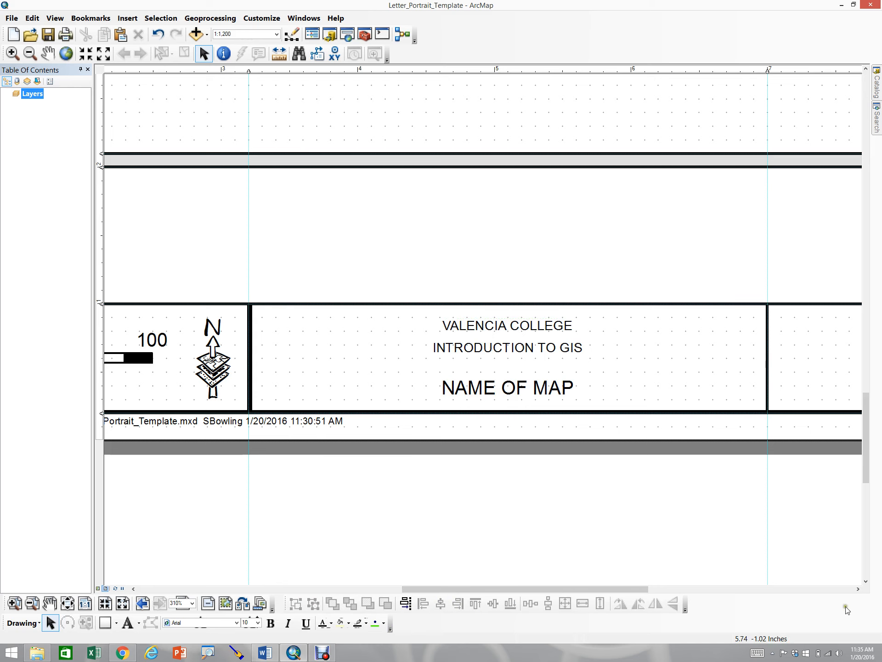
Add the text FIGURE inside the right box of the title block
left_click(858, 588)
left_click(858, 589)
left_click(858, 589)
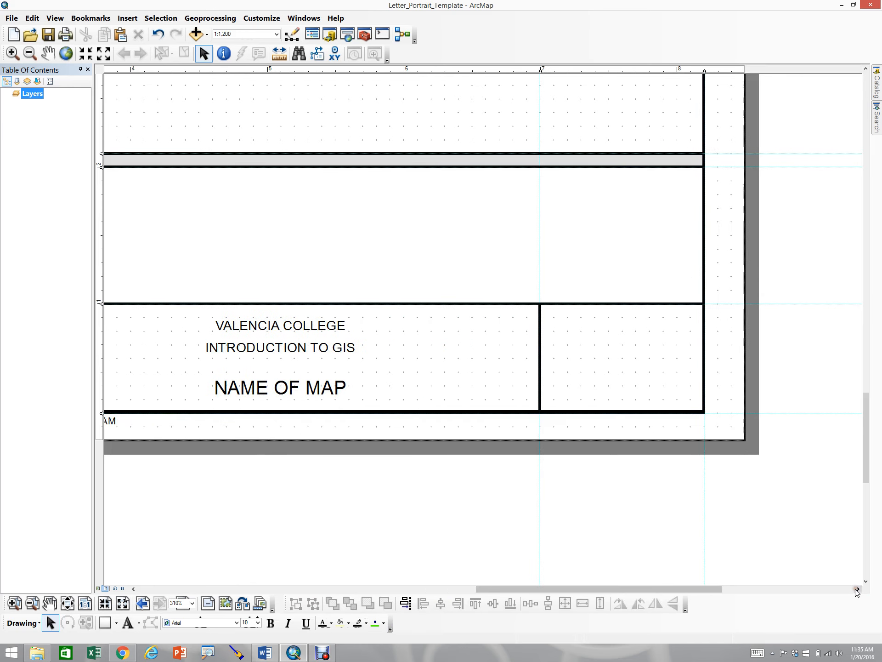
left_click(127, 625)
left_click(605, 360)
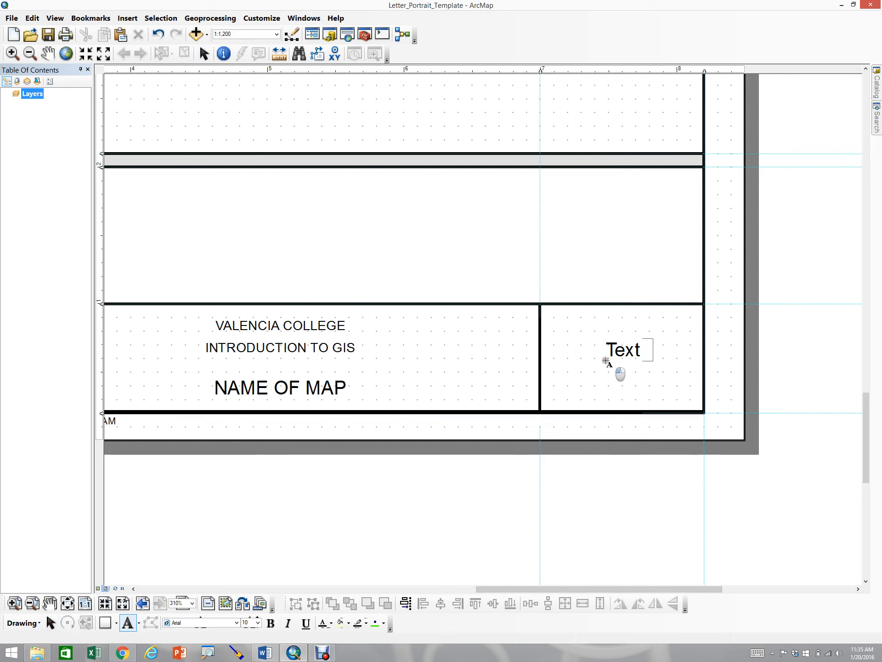
type("f")
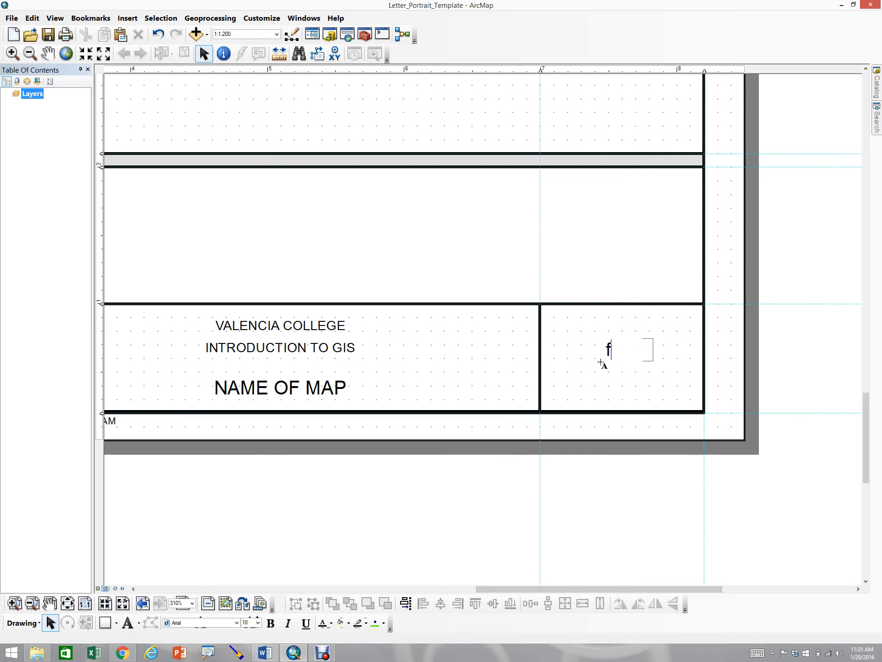
key("BackSpace")
type("G")
key("BackSpace")
type("FIGURE")
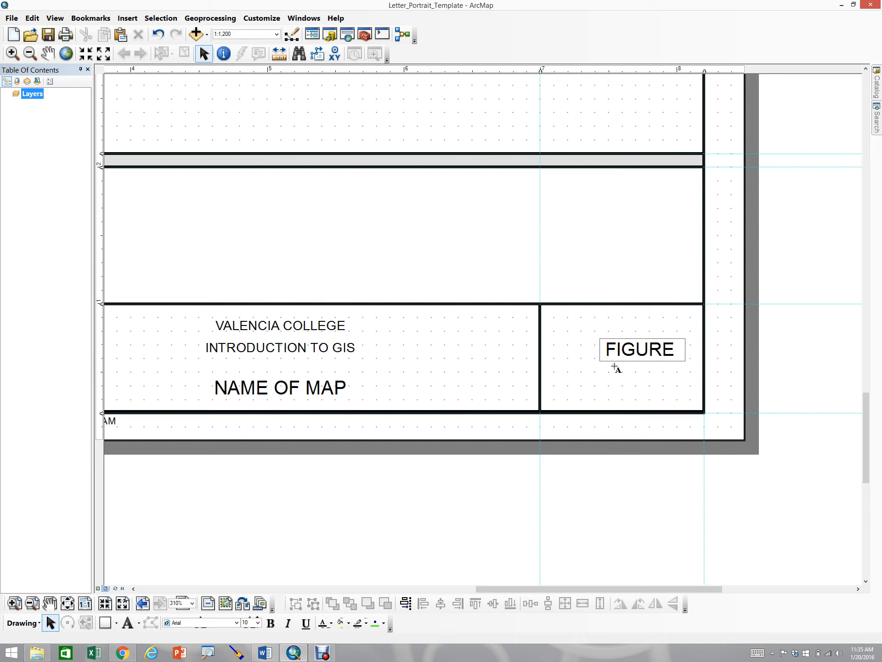
key("Return")
Centre the FIGURE text horizontally and vertically within its box
left_click(627, 358)
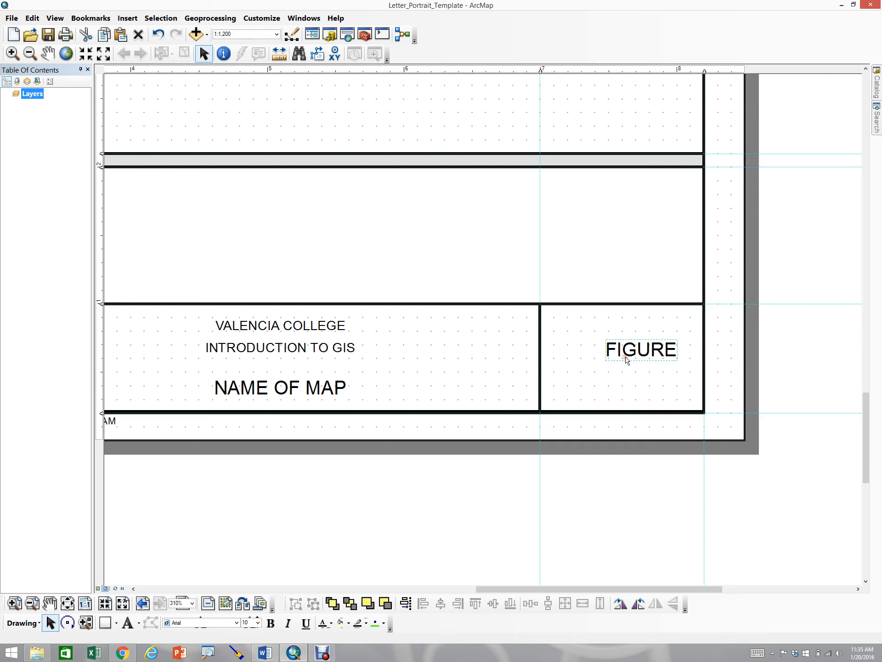
left_click(577, 332, "shift")
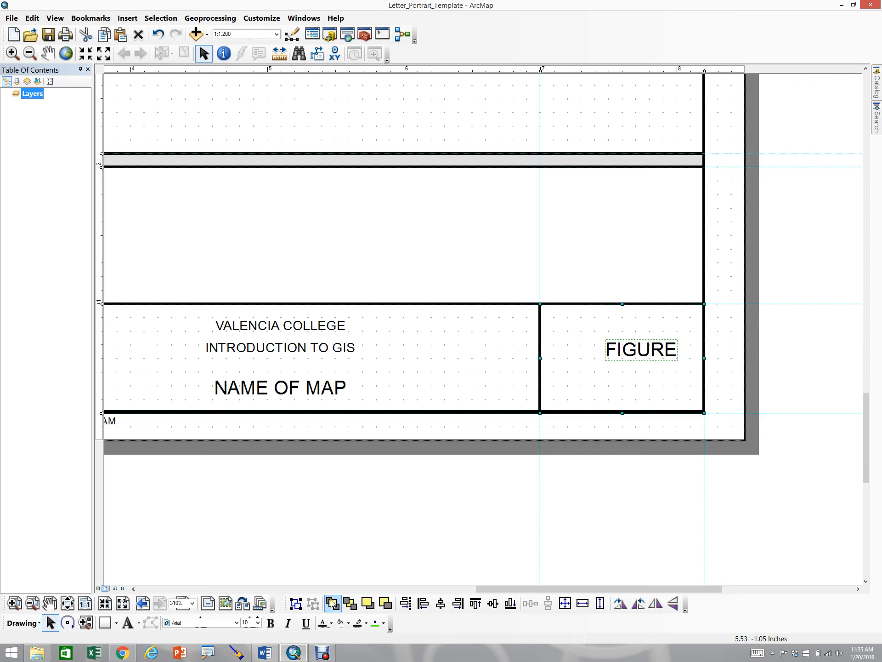
left_click(441, 605)
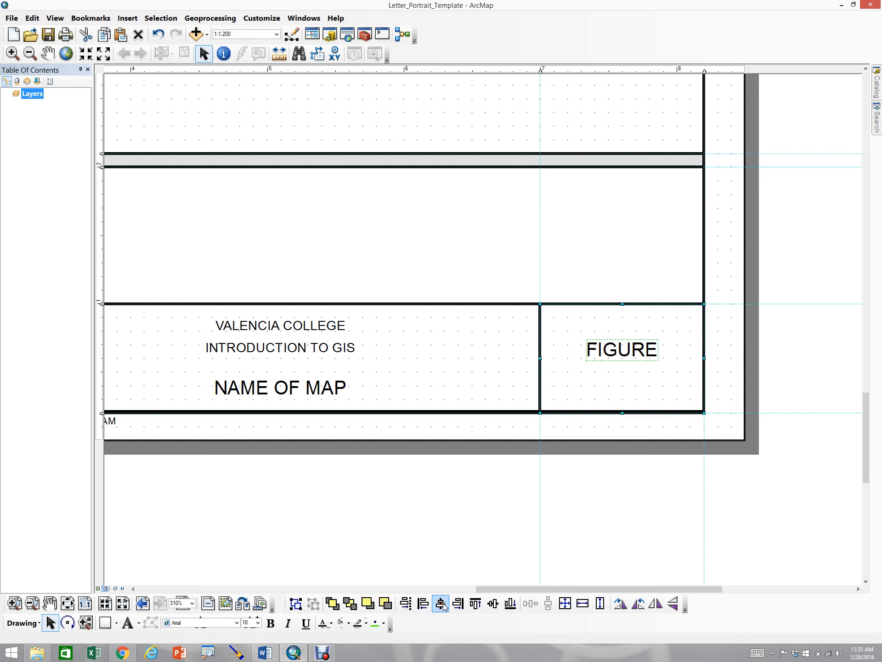
left_click(494, 604)
left_click(524, 514)
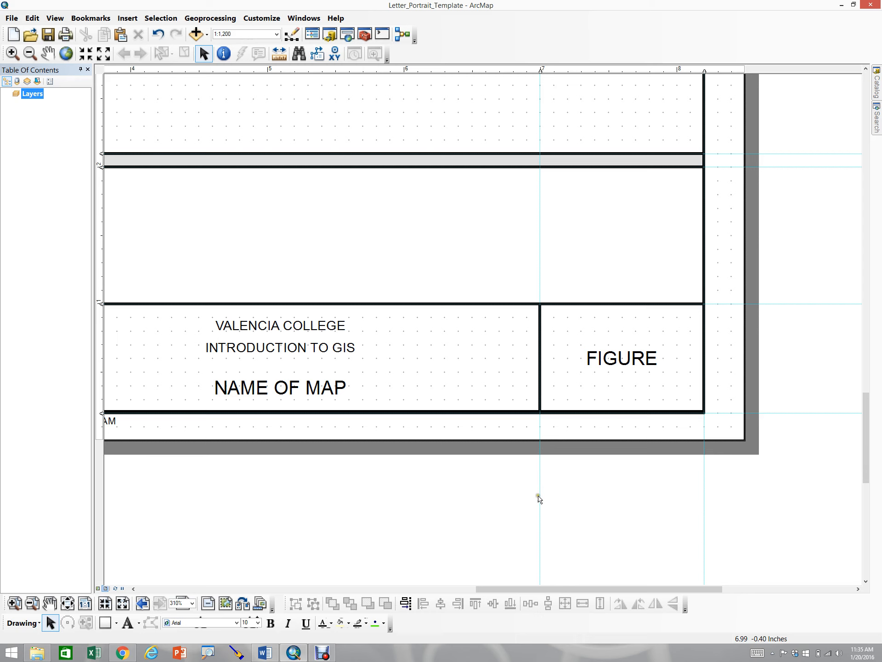
Add the text LEGEND inside the large box above the title block
left_click(425, 590)
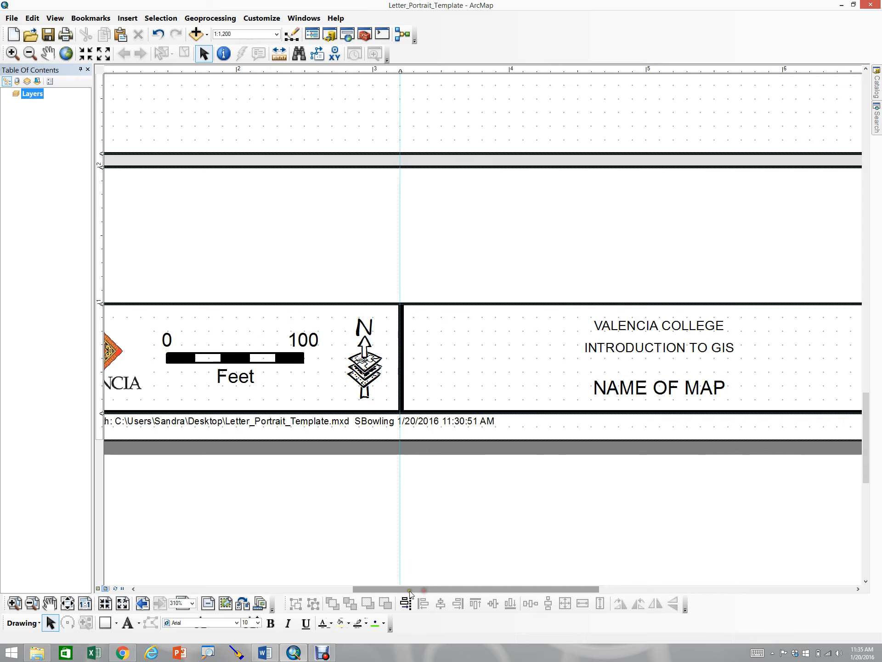
left_click(324, 590)
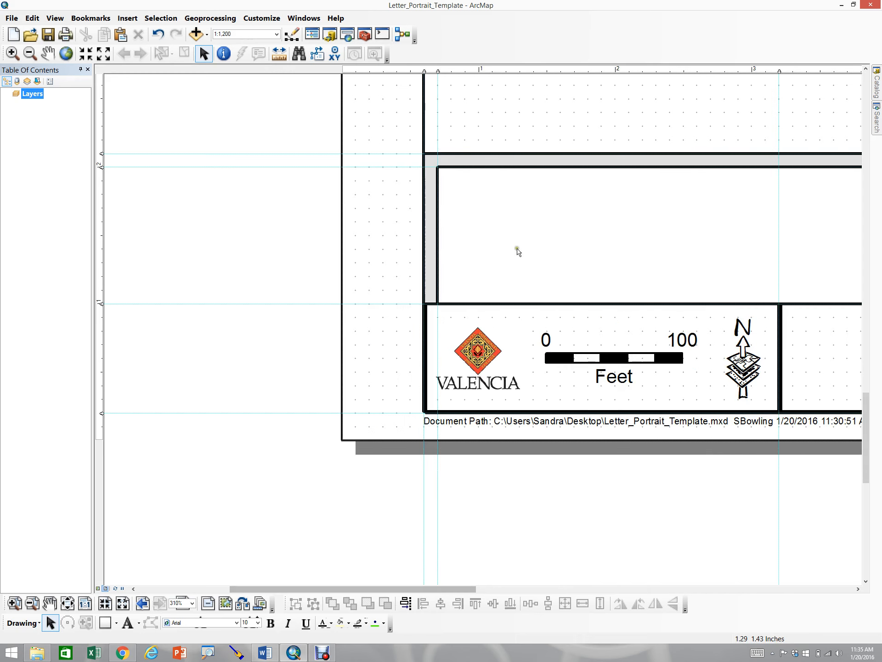
left_click(128, 623)
left_click(494, 247)
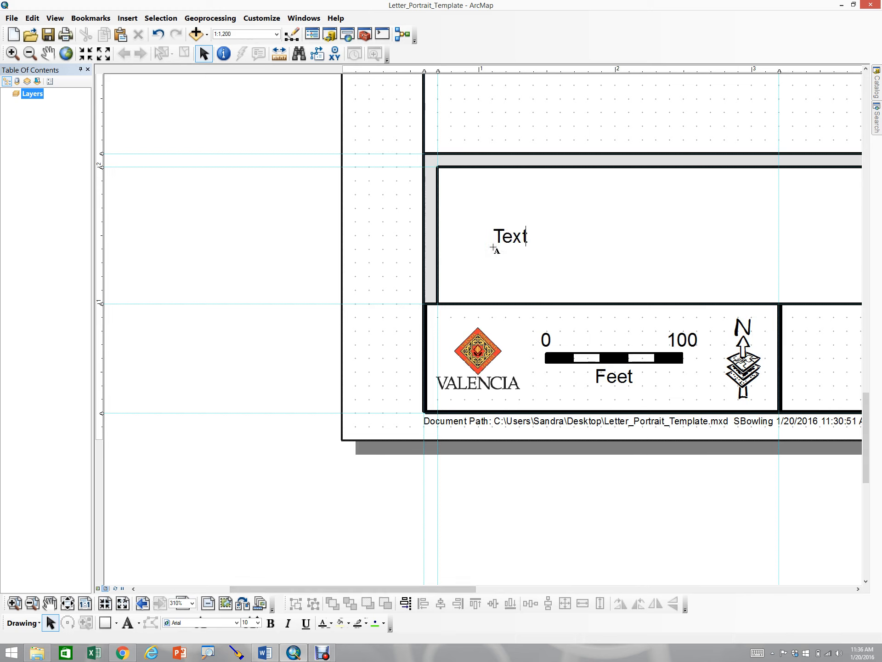
type("LEGEND")
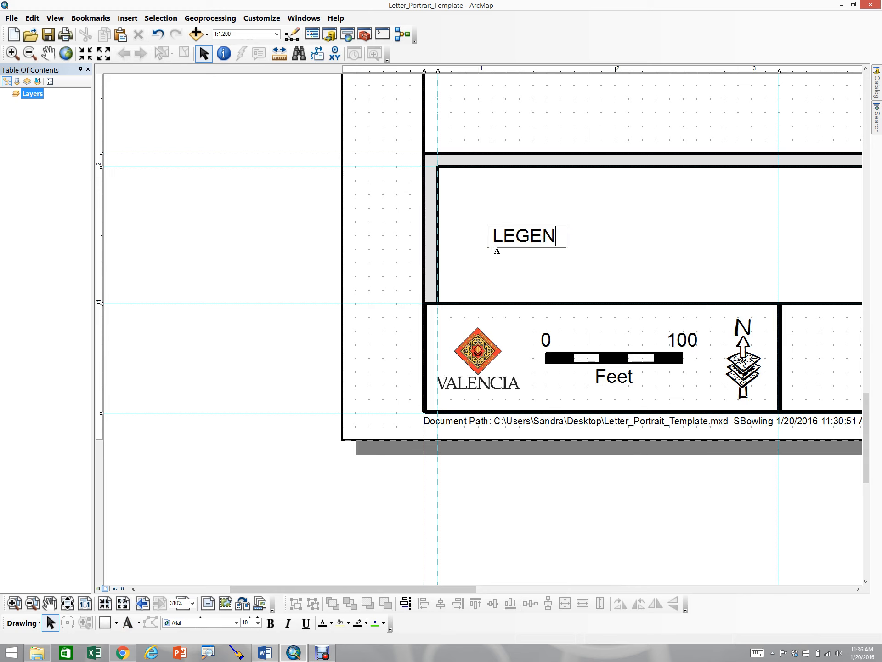
left_click(618, 253)
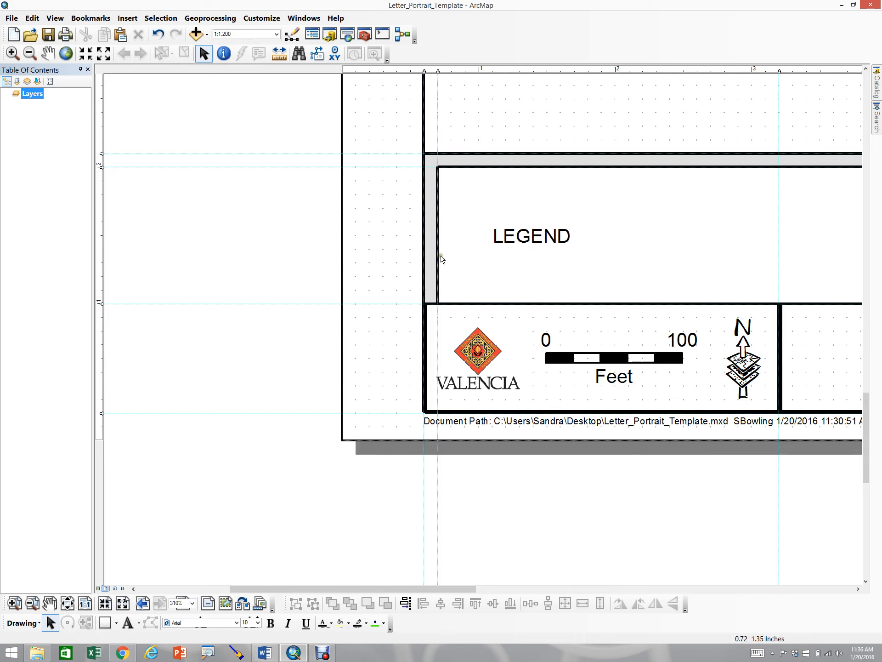
Set the LEGEND text's font size to 6
left_click(553, 237)
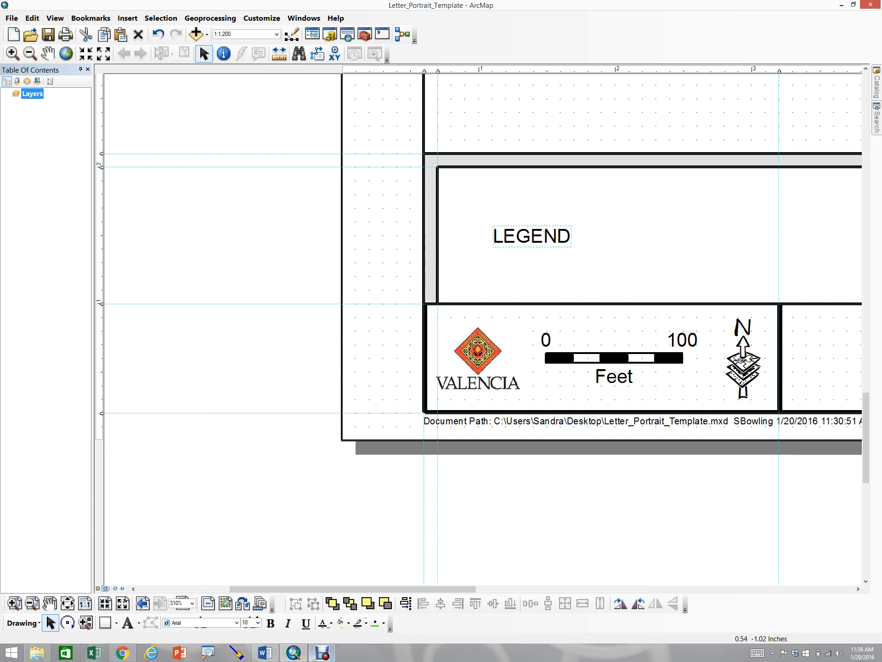
left_click(259, 623)
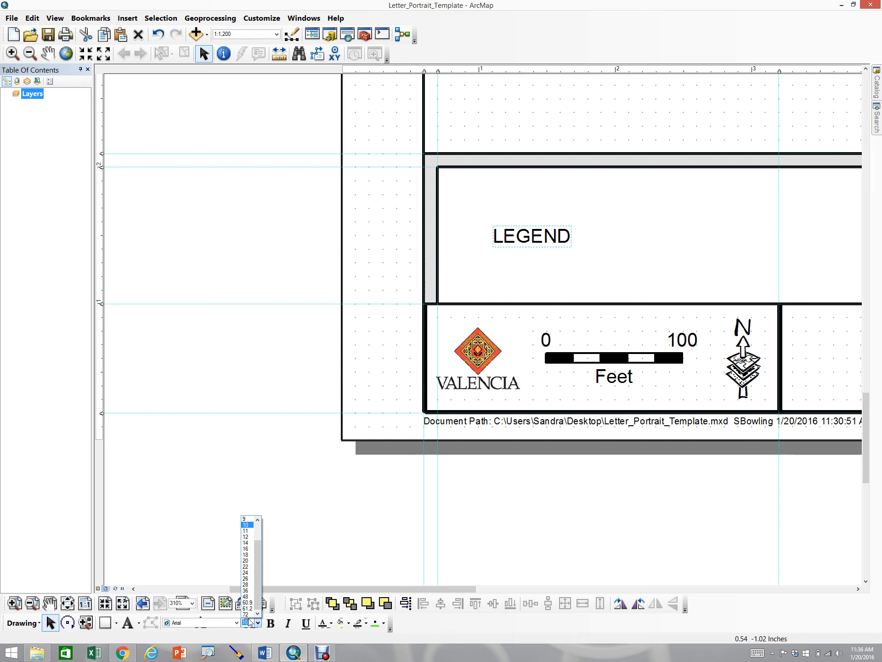
left_click(259, 529)
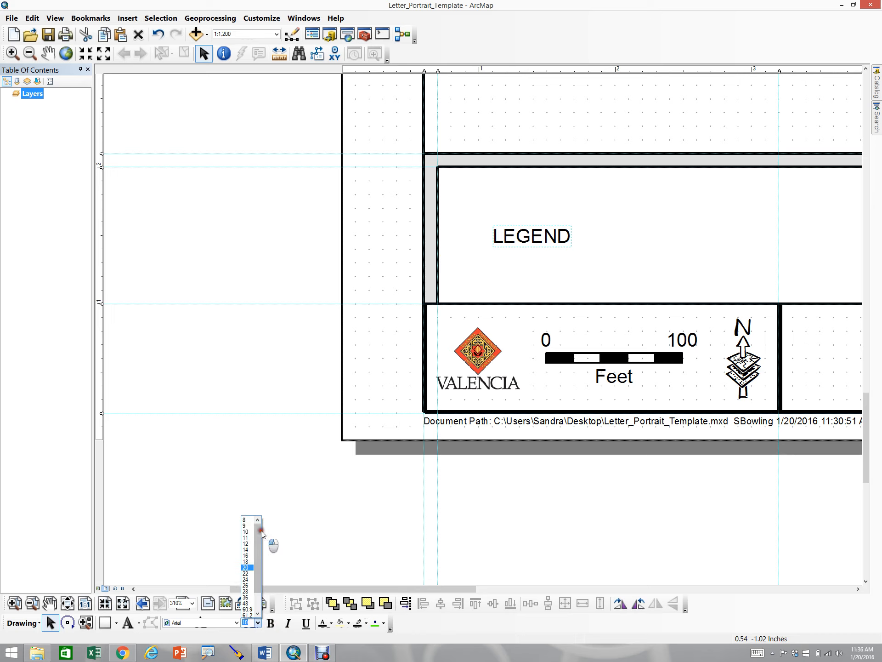
left_click(248, 537)
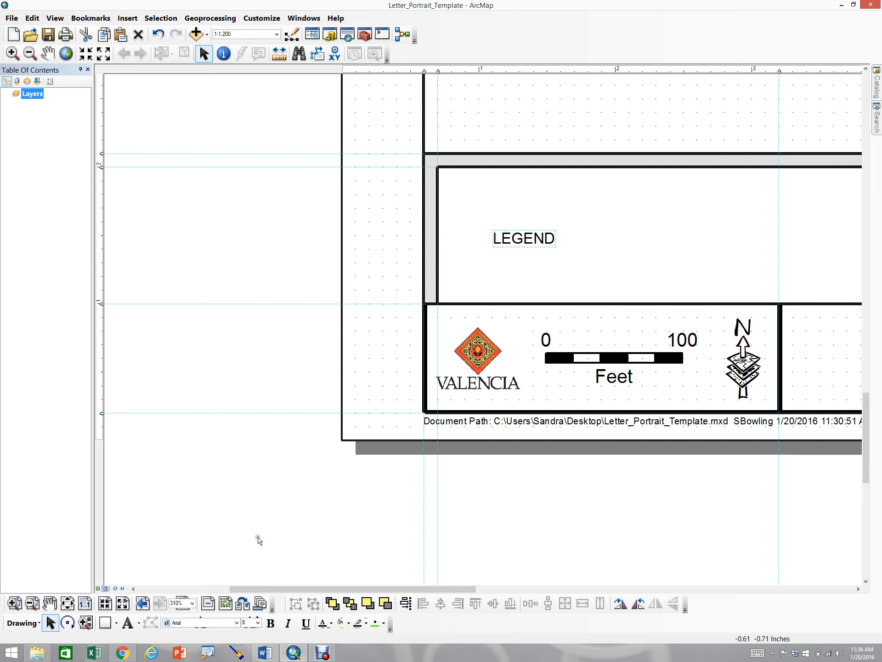
left_click(258, 622)
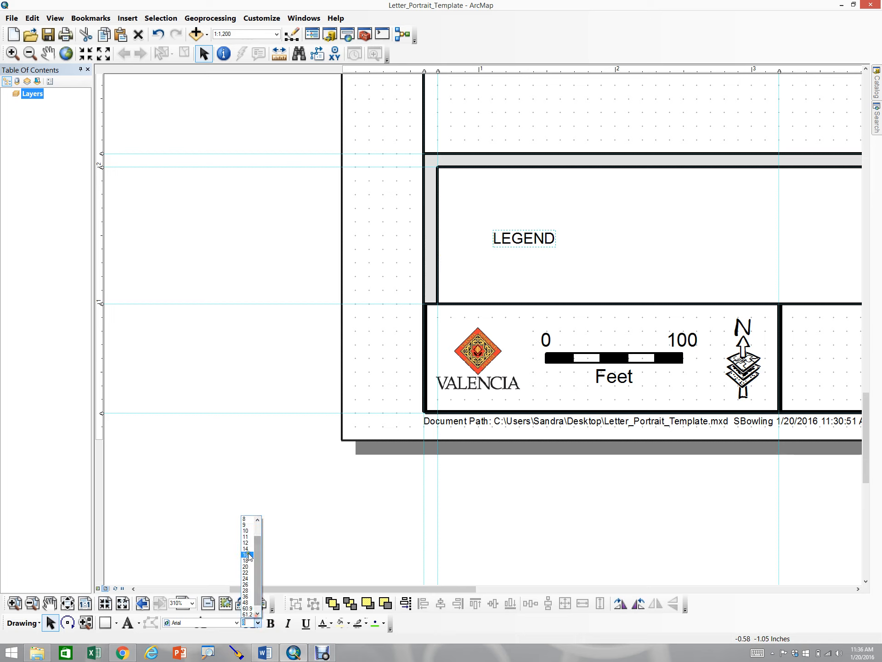
left_click(258, 520)
left_click(258, 520)
left_click(258, 520)
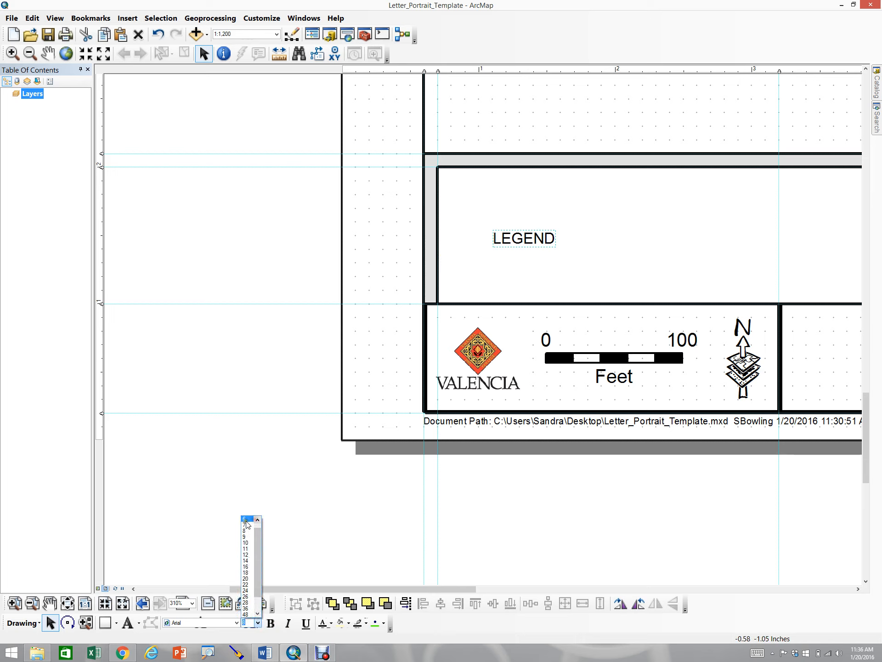
left_click(247, 521)
Rotate the LEGEND text to an angle of 90 and move it into the narrow grey strip on the box's left side
double_click(509, 241)
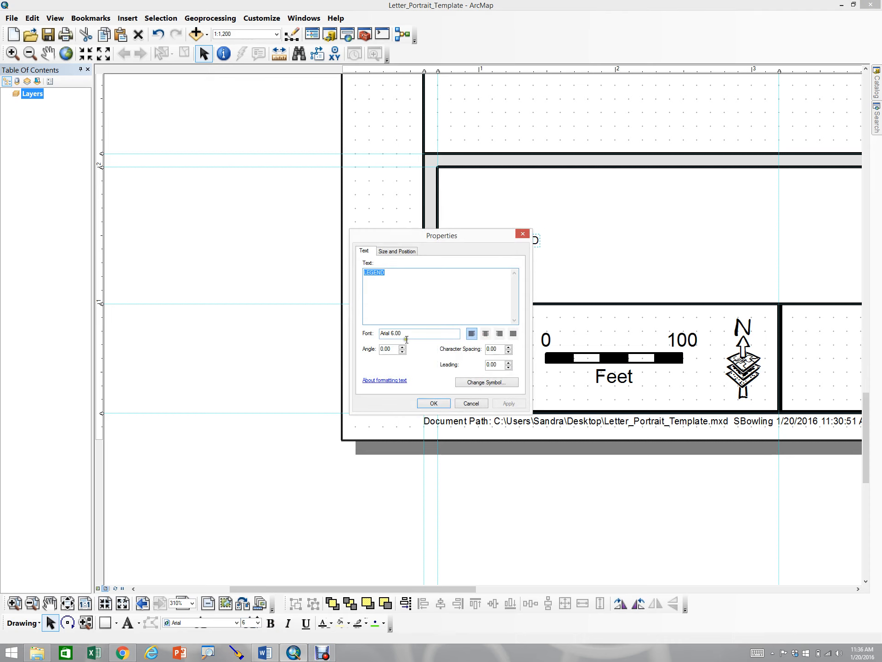
left_click(484, 384)
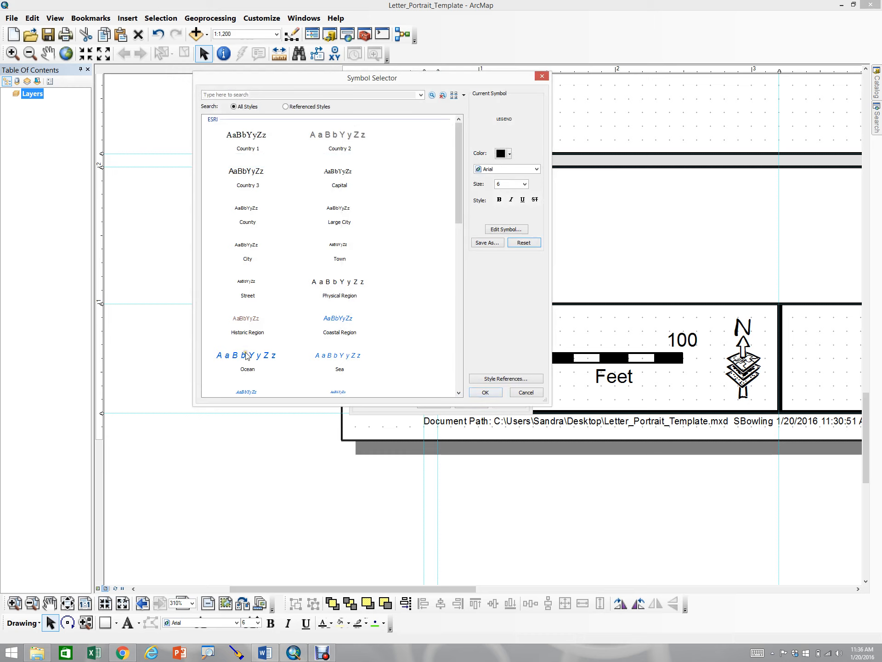
left_click(526, 393)
left_click(380, 347)
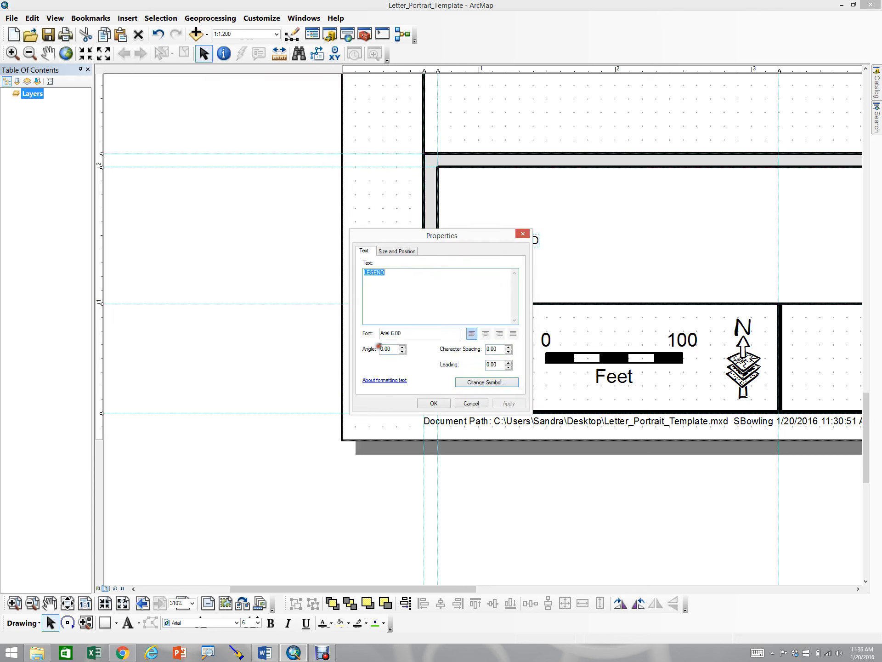
double_click(400, 348)
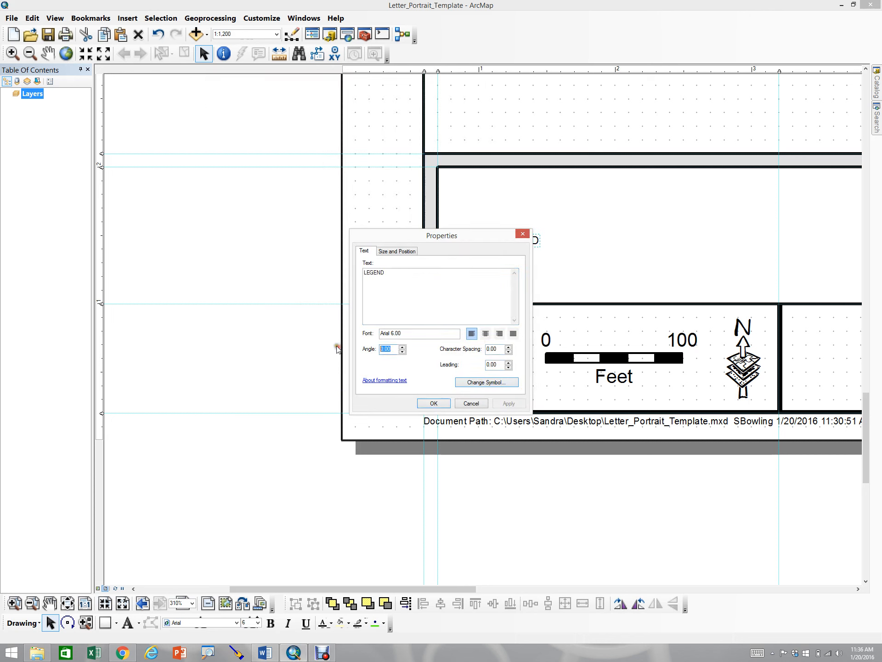
type("90")
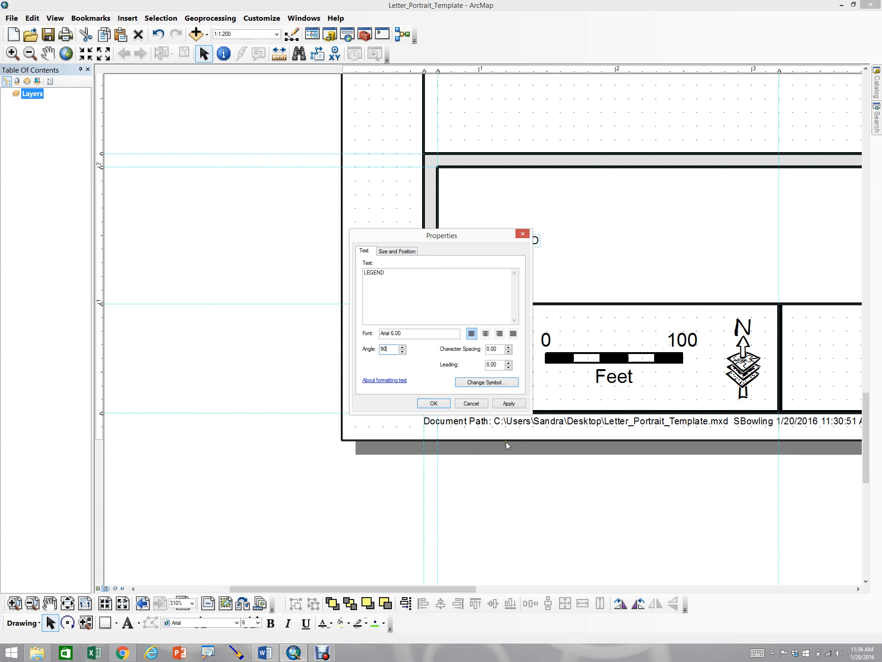
left_click(504, 404)
left_click(430, 402)
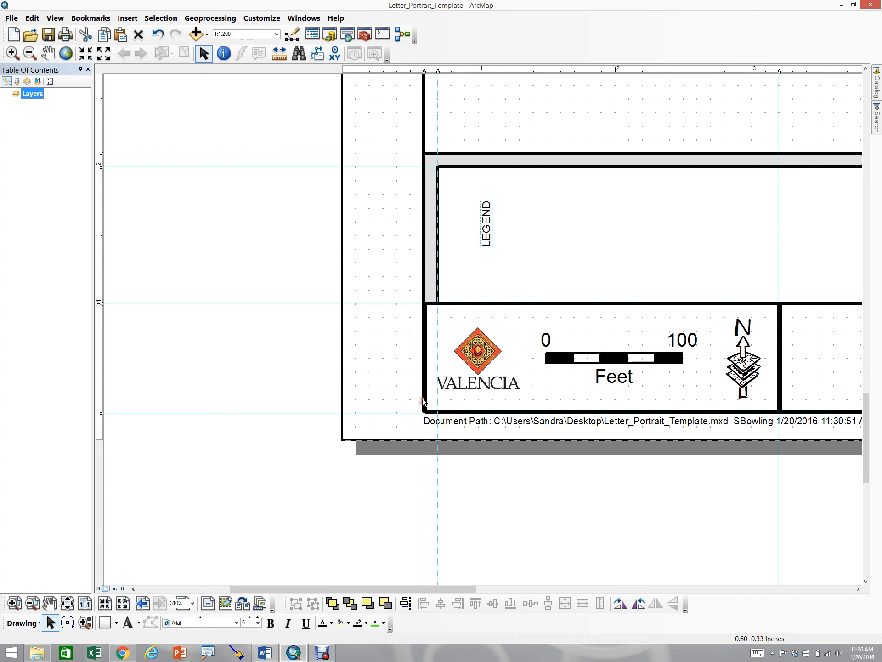
left_click_drag(488, 248, 432, 248)
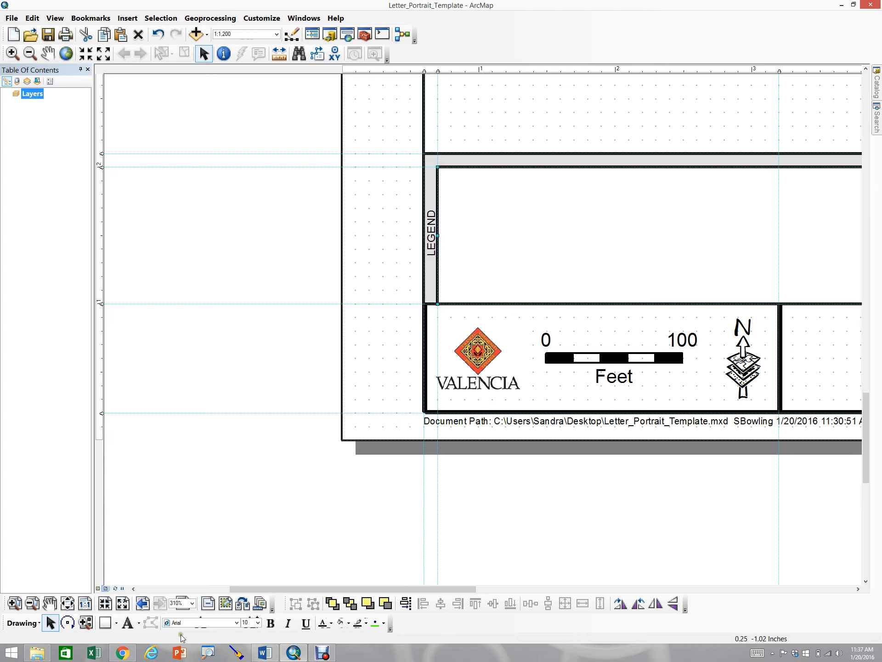
Add the text SOURCE inside the legend box
left_click(125, 622)
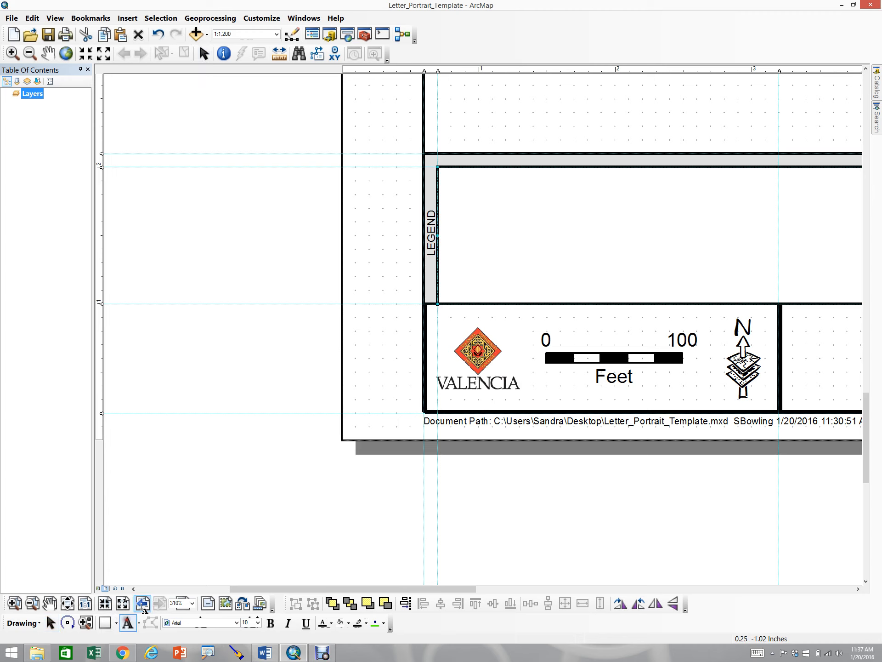
left_click(497, 205)
type("sText")
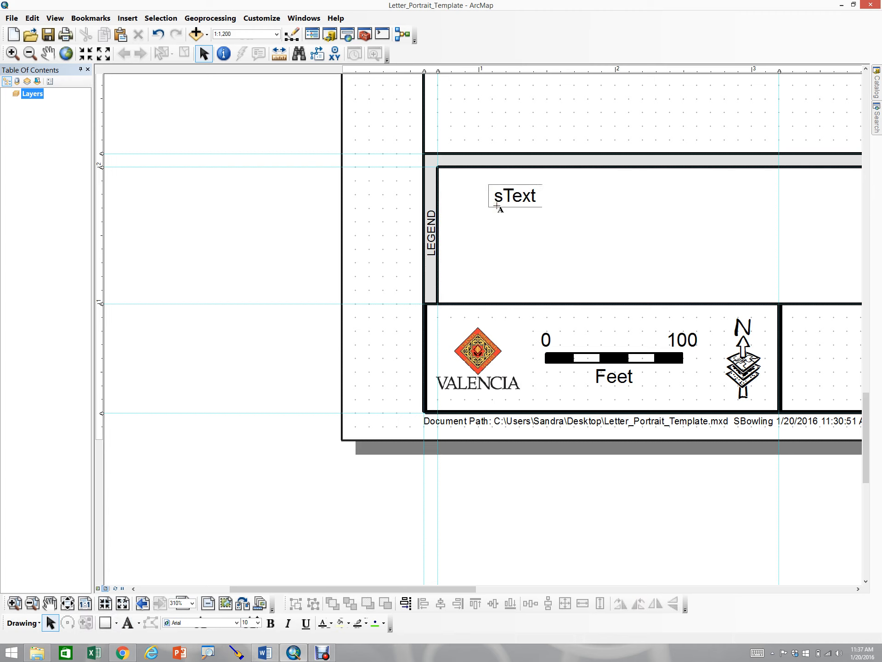
key("Delete")
key("BackSpace")
type("SOURCE")
key("Delete")
key("Delete")
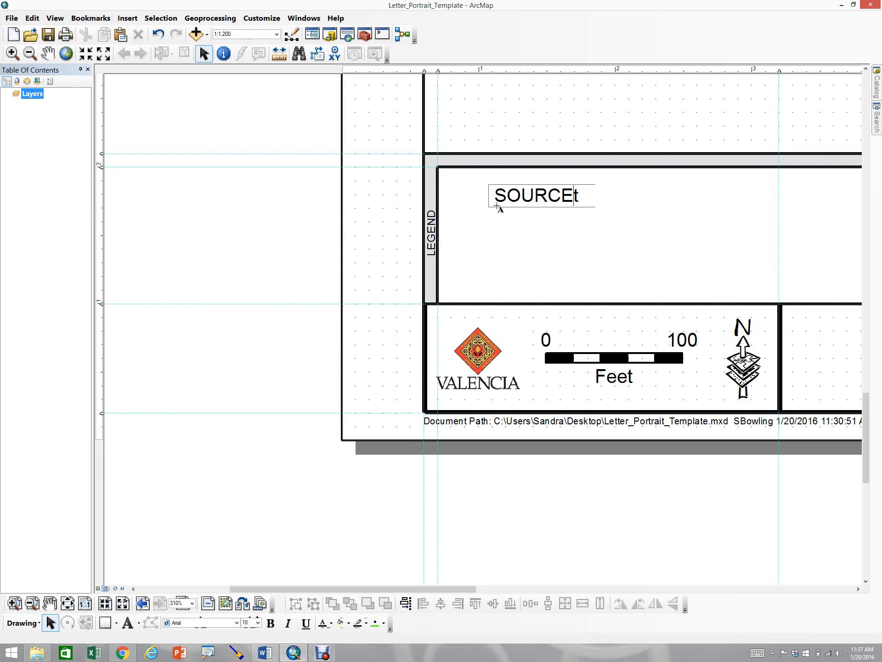
key("Return")
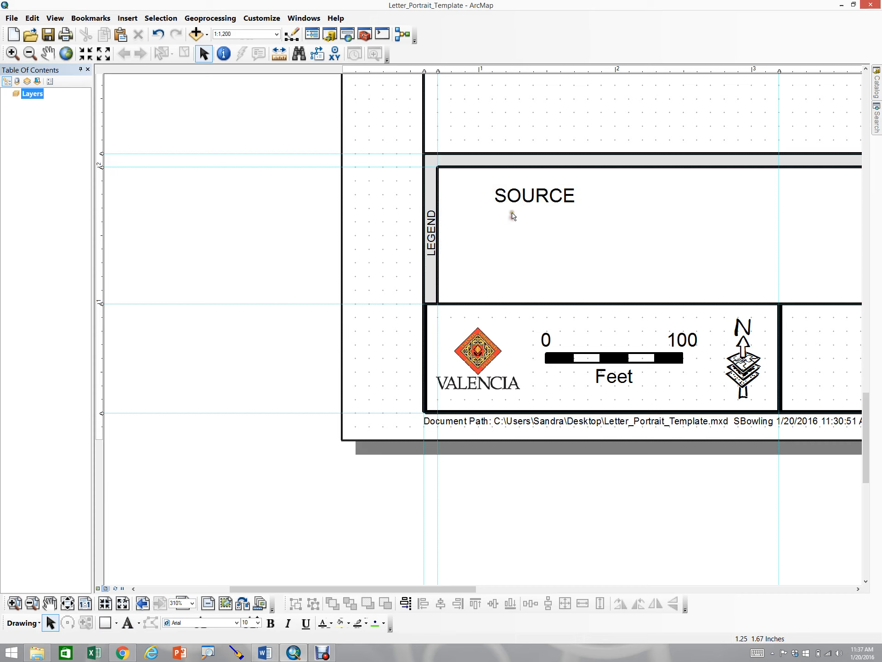
Set the SOURCE text's font size to 5 and move it into the grey strip above the legend box
left_click(258, 623)
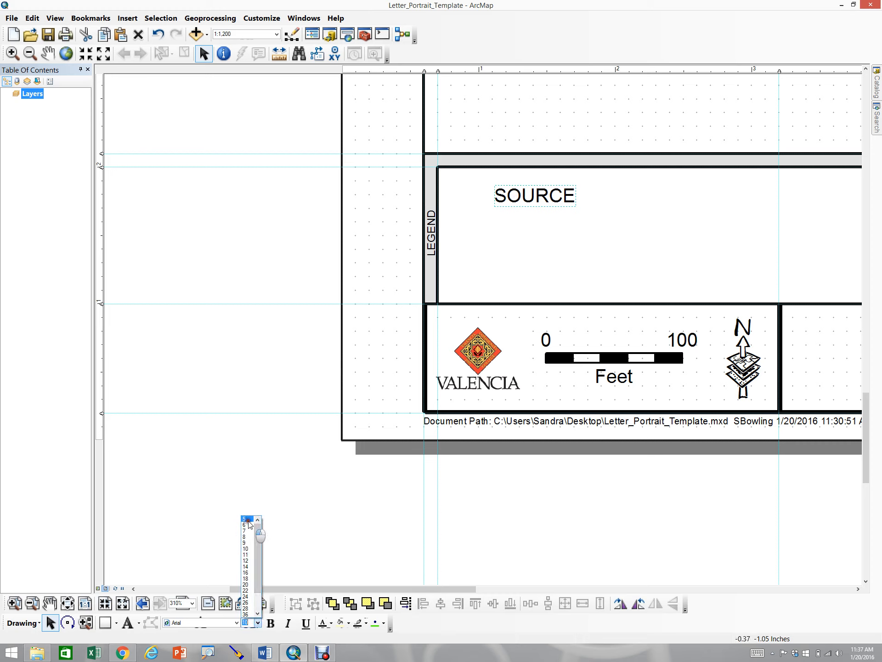
left_click(248, 520)
left_click_drag(516, 200, 465, 161)
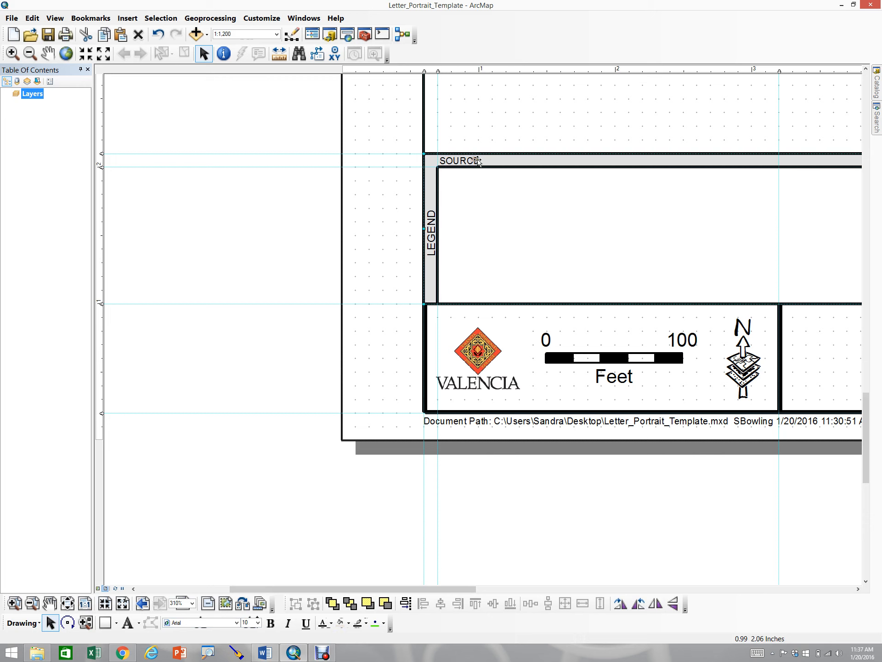
Edit the SOURCE text's properties to read SOURCE: with a trailing colon
double_click(474, 160)
left_click(431, 300)
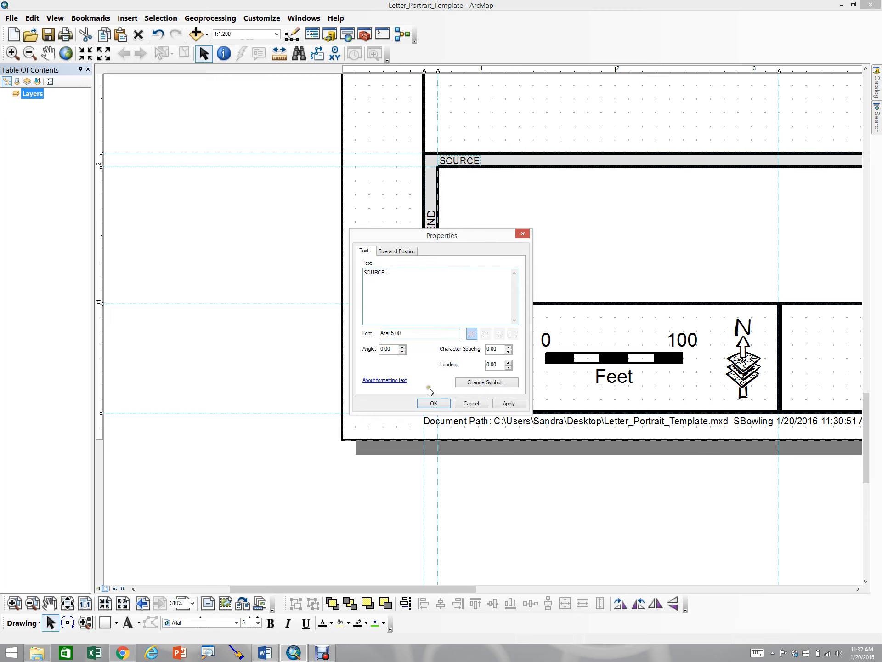
left_click(505, 404)
left_click(443, 403)
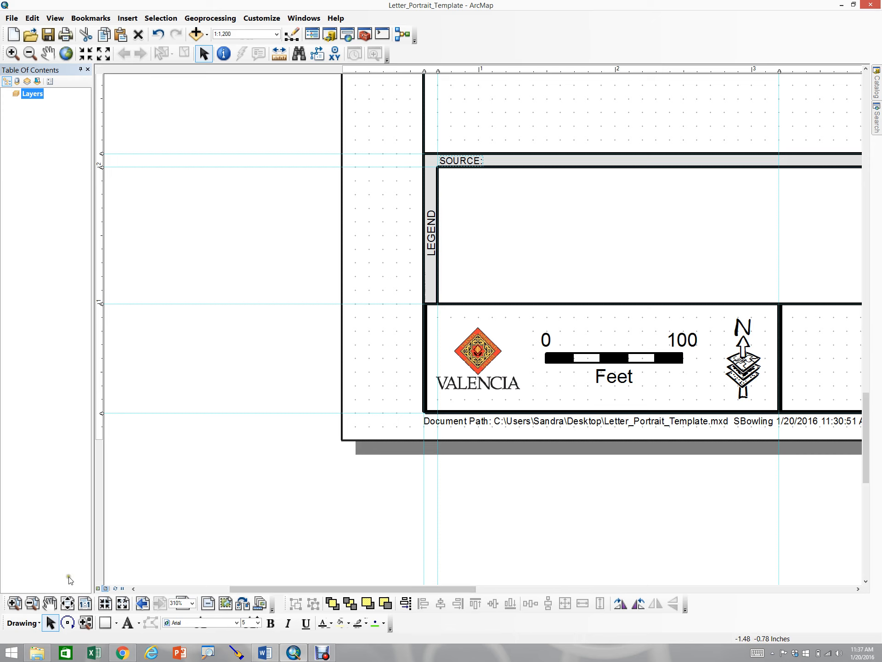
Move the Layers data frame onto the page inside the border and resize it from its top-left corner
left_click(66, 603)
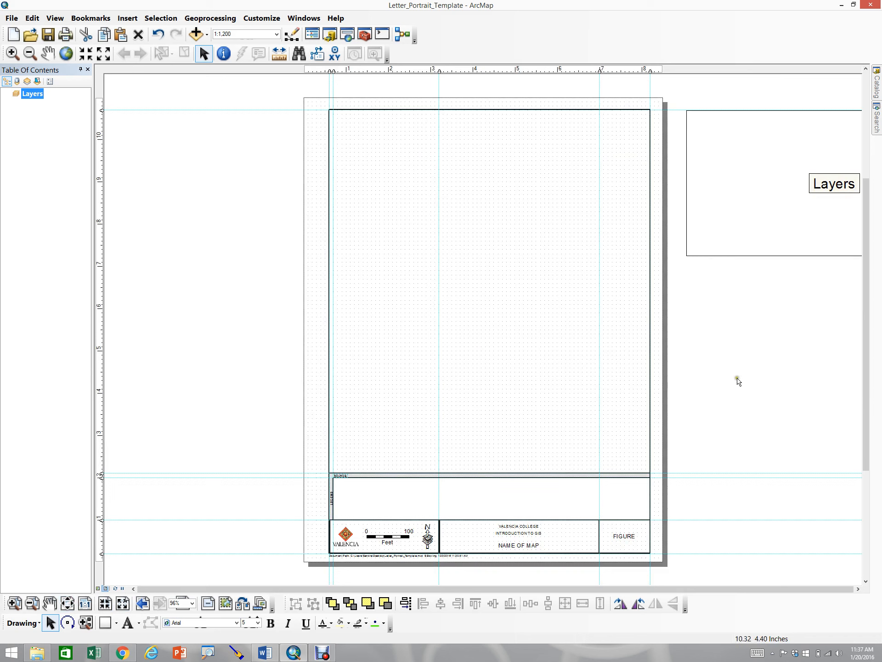
left_click(765, 202)
left_click_drag(765, 203, 427, 223)
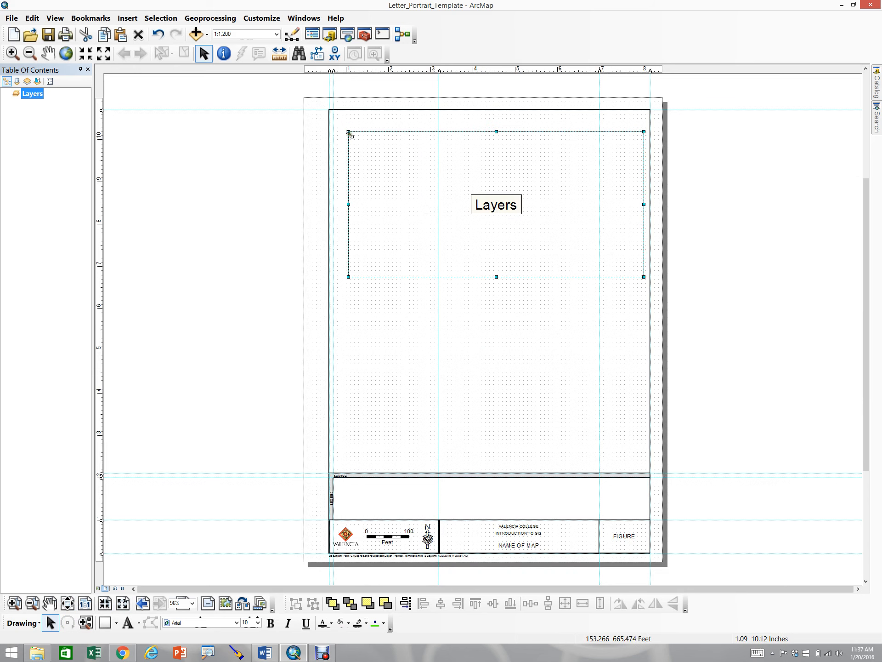
mouse_move(348, 132)
left_mouse_down()
mouse_move(332, 117)
mouse_move(346, 166)
mouse_move(345, 134)
mouse_move(361, 141)
left_mouse_up()
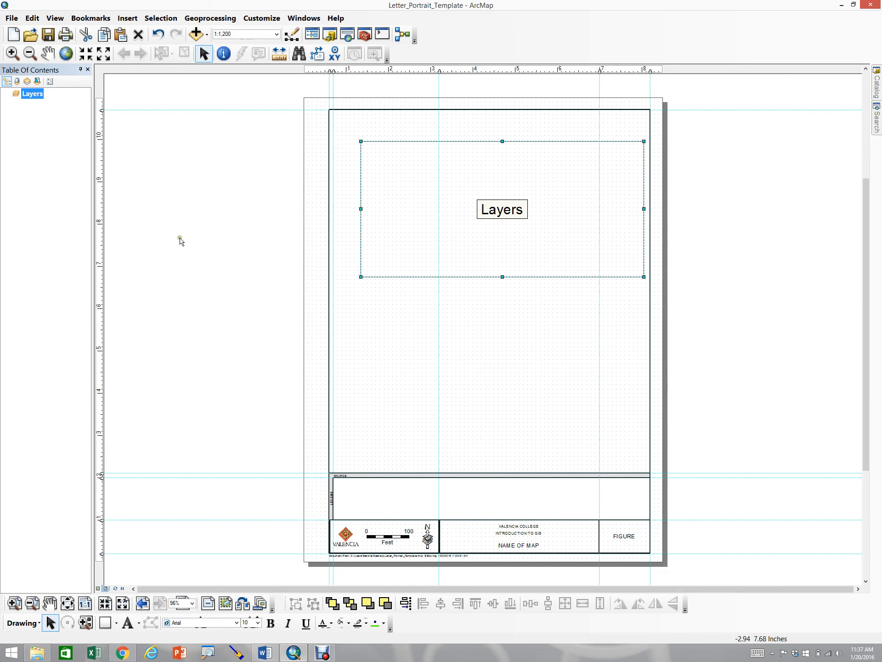
left_click(191, 262)
Turn on Snap to Guides for the layout
right_click(184, 256)
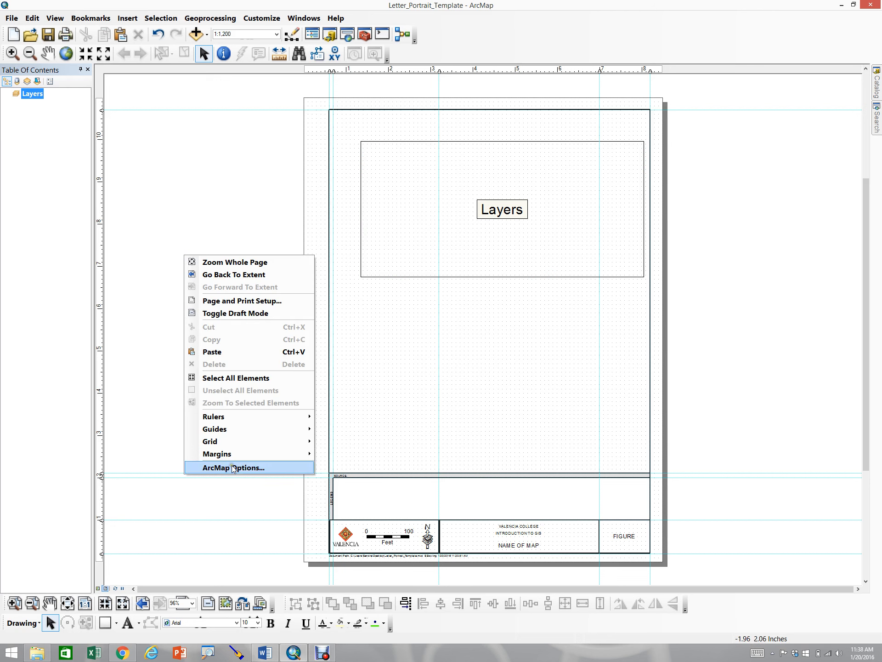
mouse_move(227, 430)
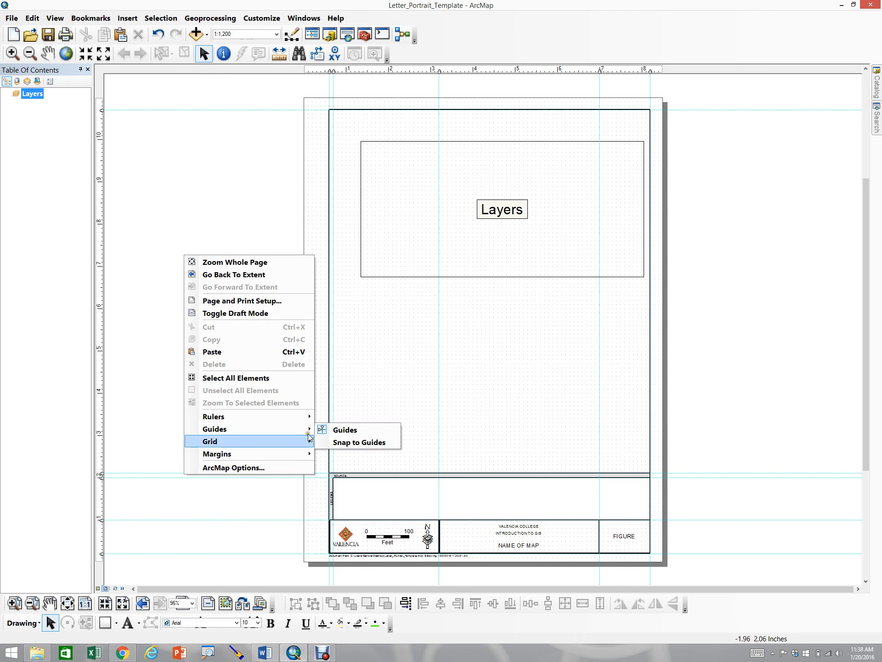
left_click(340, 442)
right_click(217, 429)
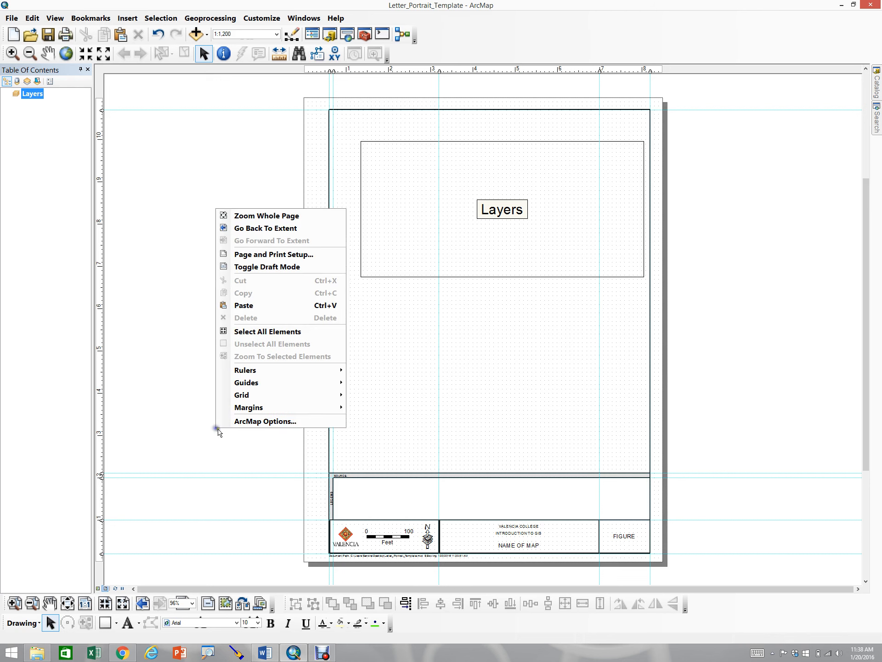
mouse_move(253, 385)
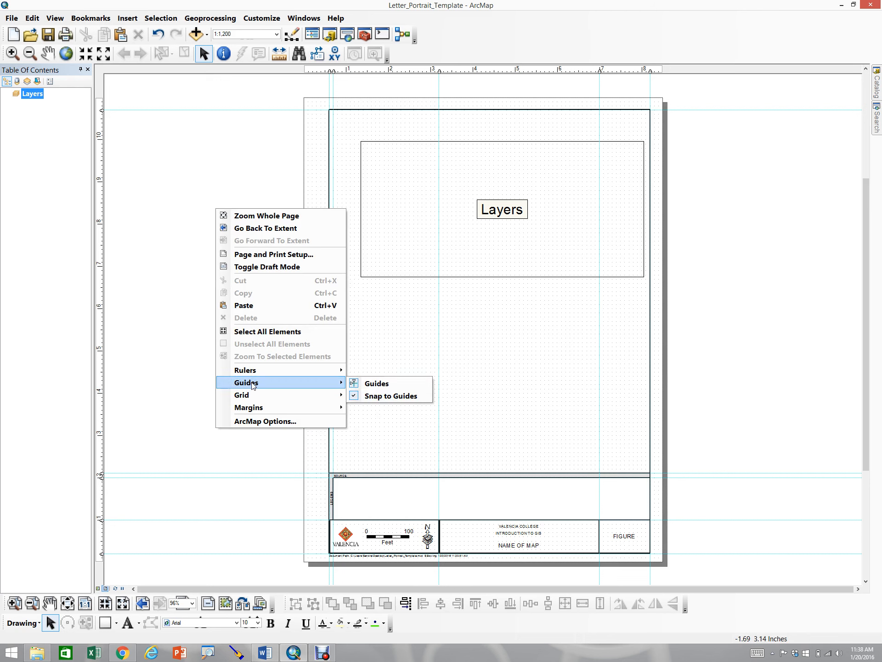
left_click(174, 399)
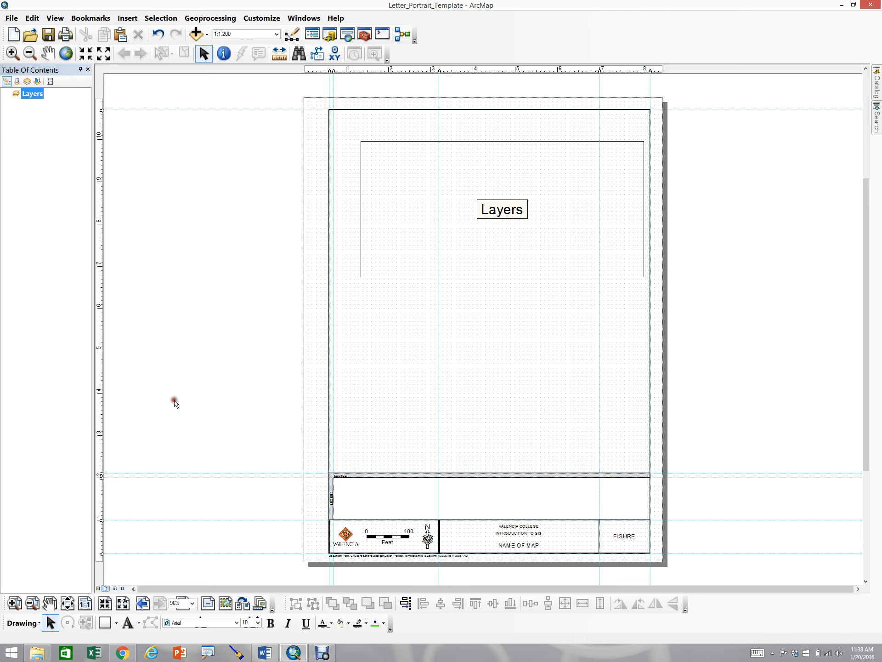
Resize the Layers data frame so it fills the border from the top-left corner down to the top of the source strip
left_click(388, 144)
left_click(389, 146)
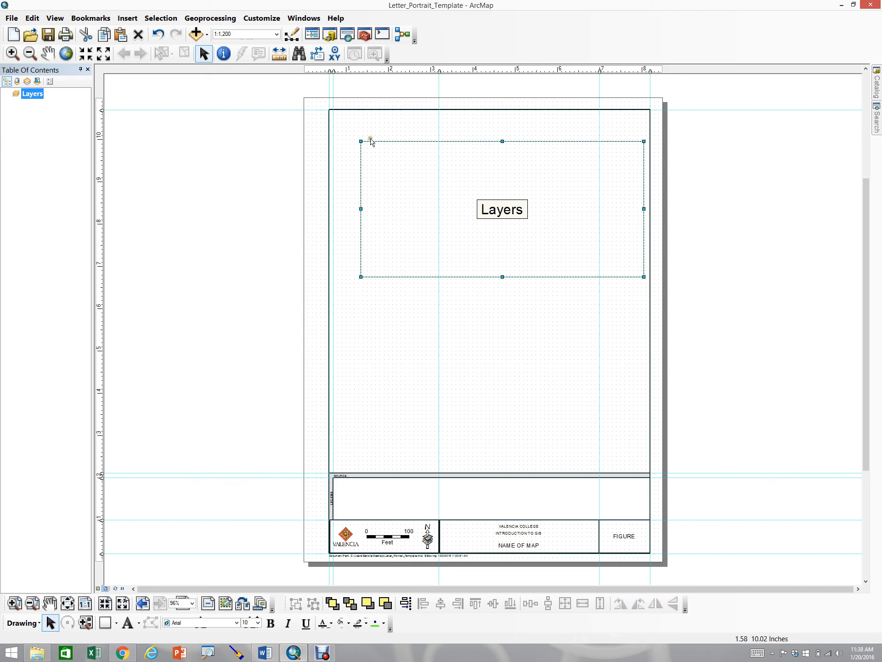
left_click_drag(361, 140, 330, 112)
left_click_drag(644, 277, 651, 473)
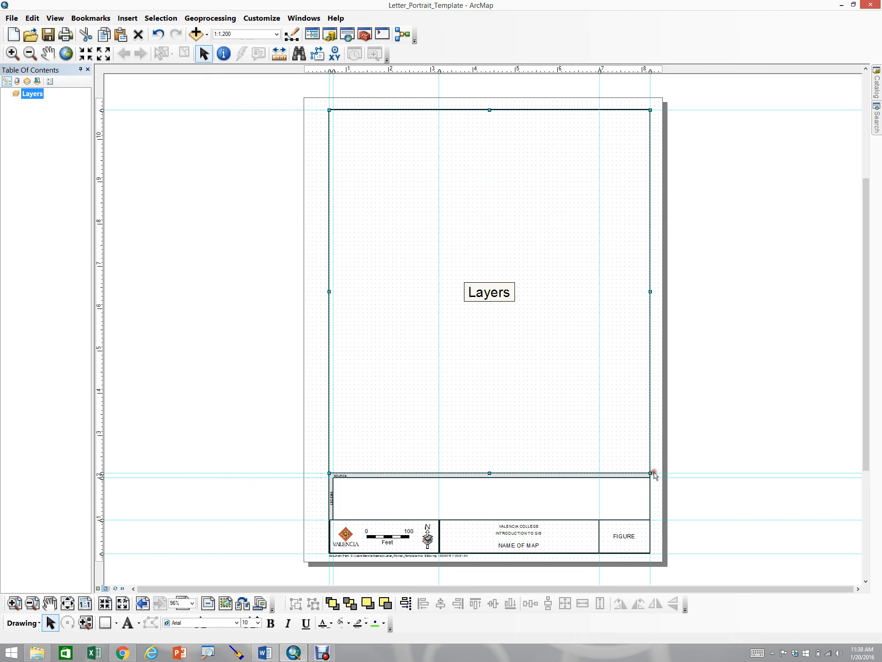
left_click(275, 415)
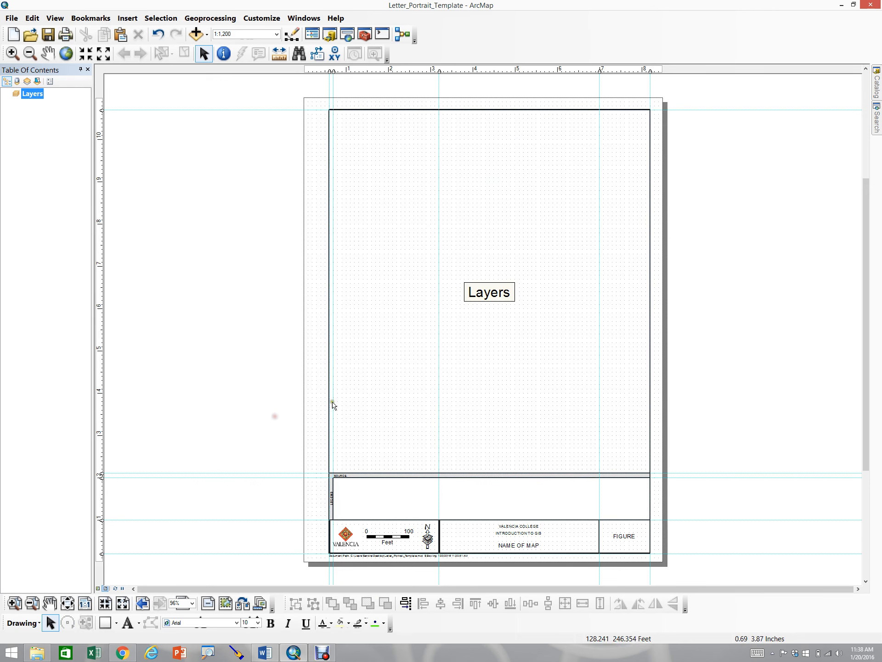
Make a thumbnail in the map document properties and save the map document
left_click(11, 18)
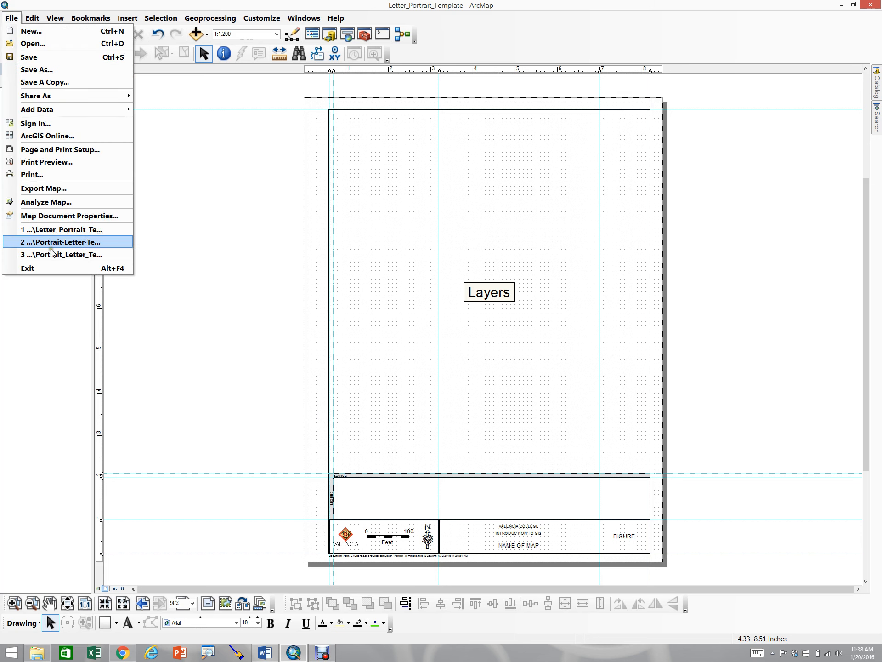
left_click(54, 217)
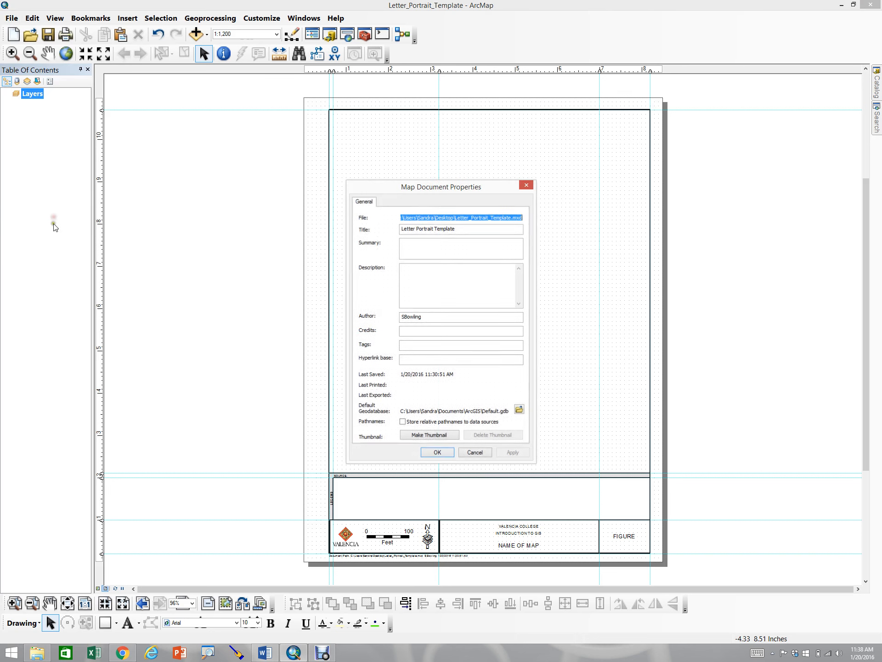
left_click(428, 435)
left_click(503, 452)
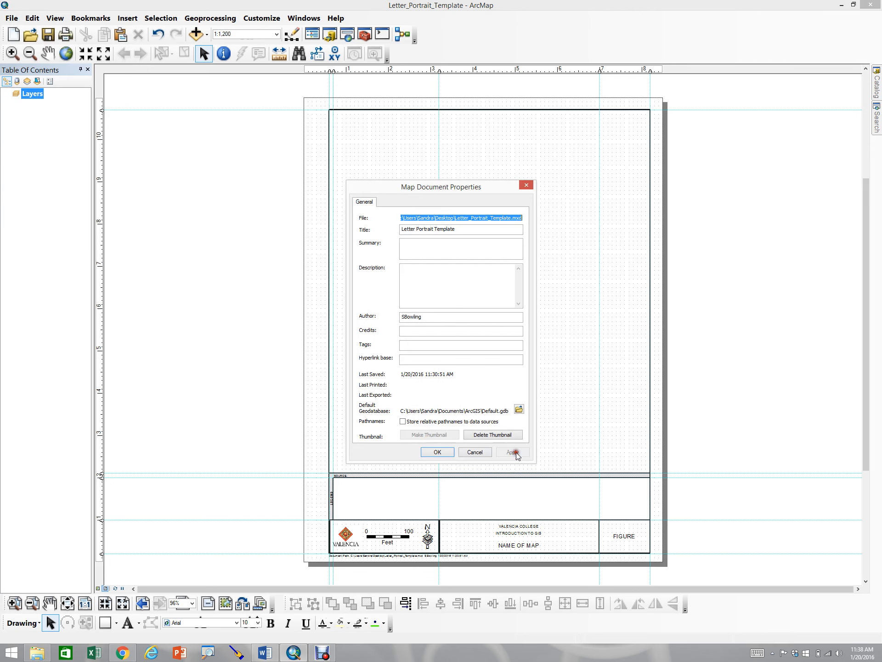
left_click(438, 453)
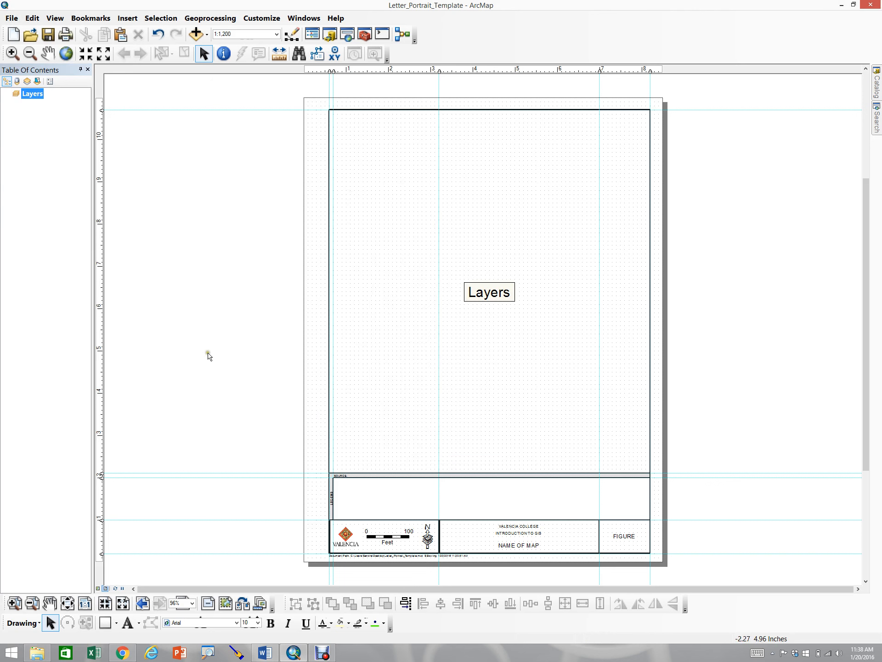
left_click(9, 20)
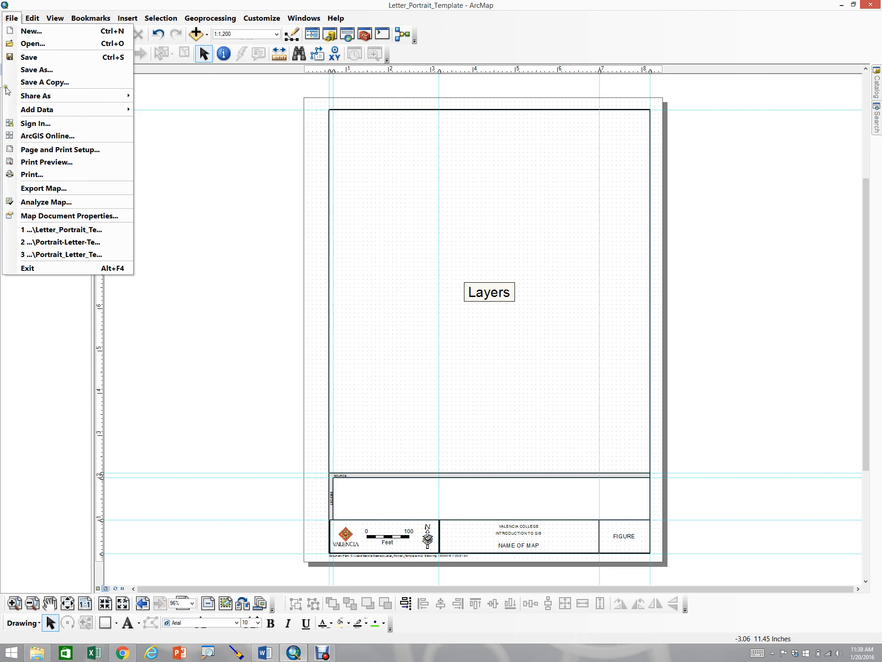
left_click(35, 59)
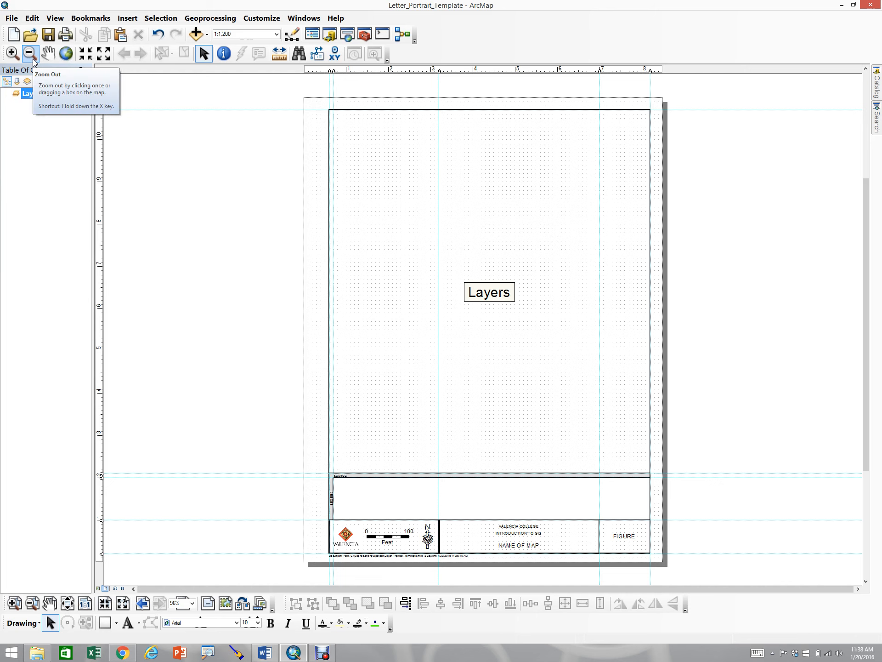
Browse to Letter_Portrait_Template on the Desktop as a template for a new map, then cancel the new document
left_click(11, 19)
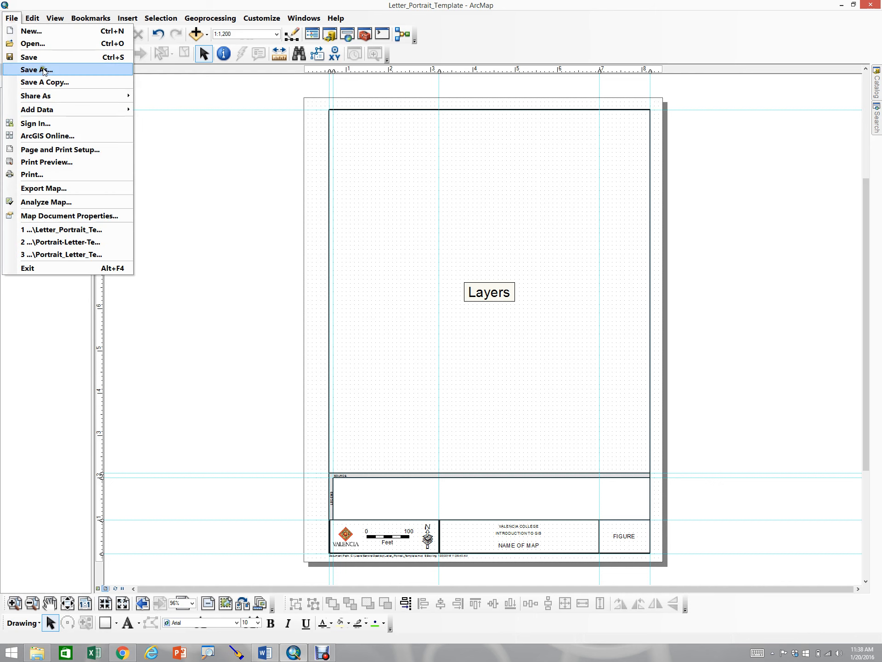
left_click(41, 28)
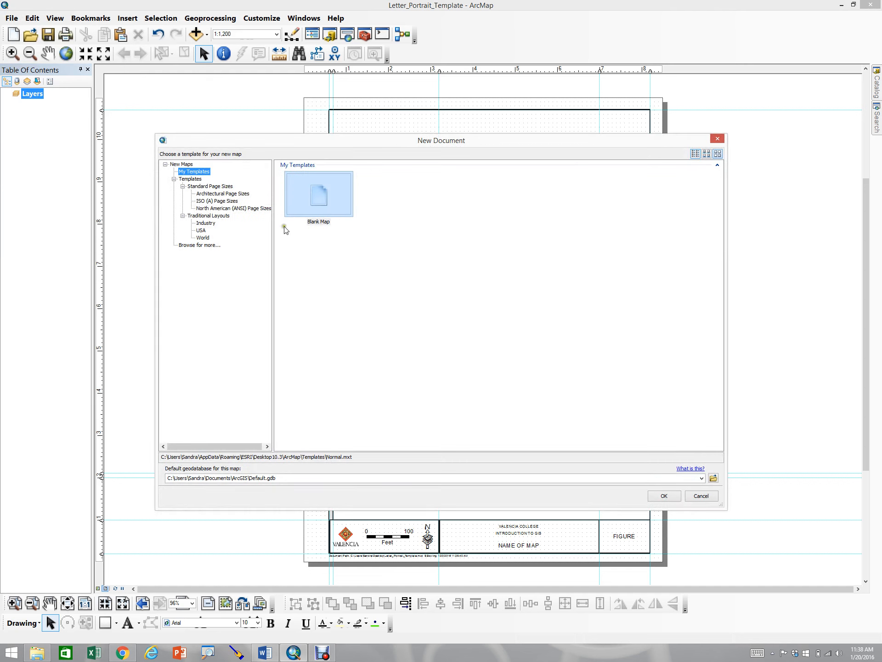
left_click(182, 164)
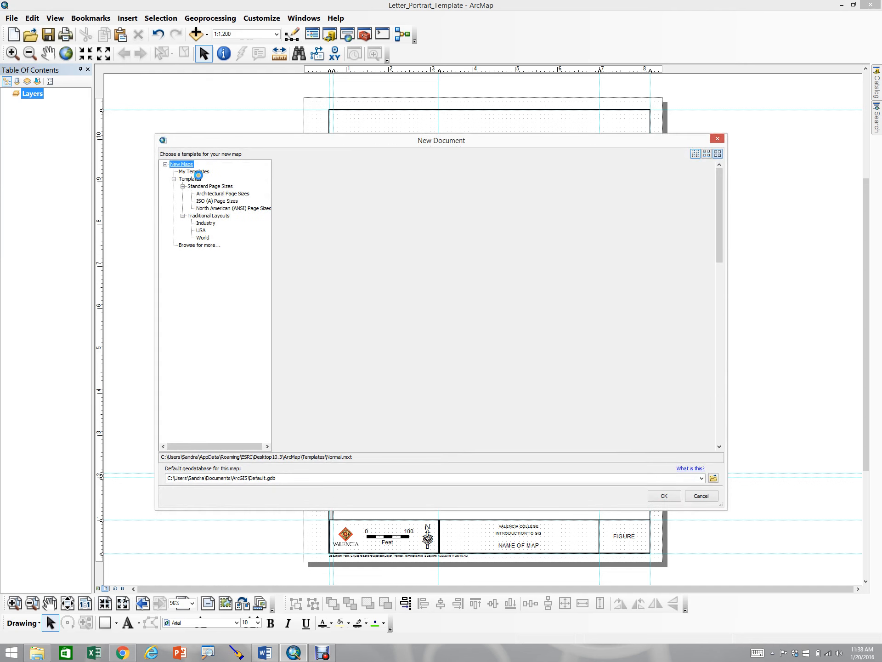
left_click(201, 173)
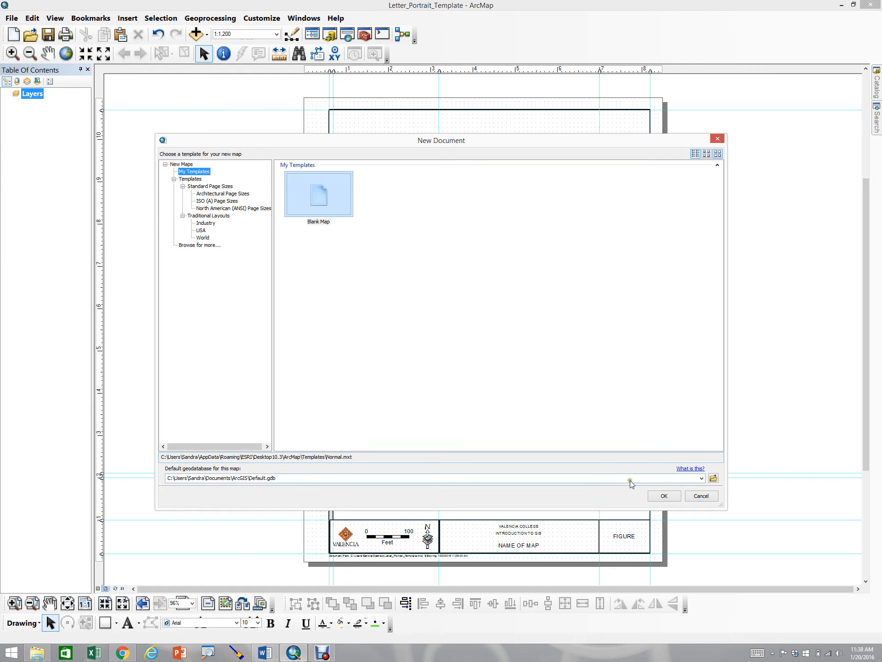
left_click(186, 246)
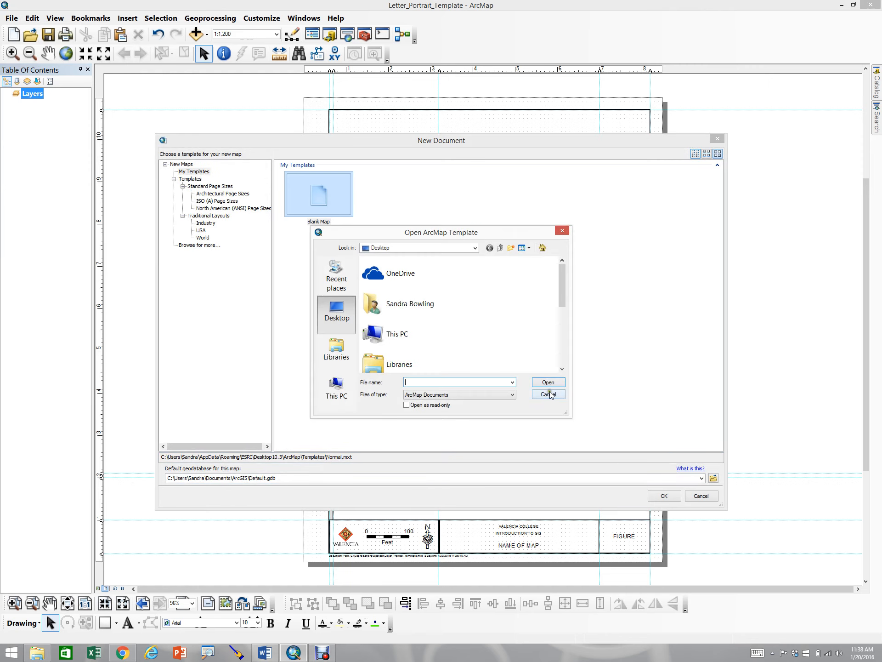
left_click_drag(564, 299, 566, 367)
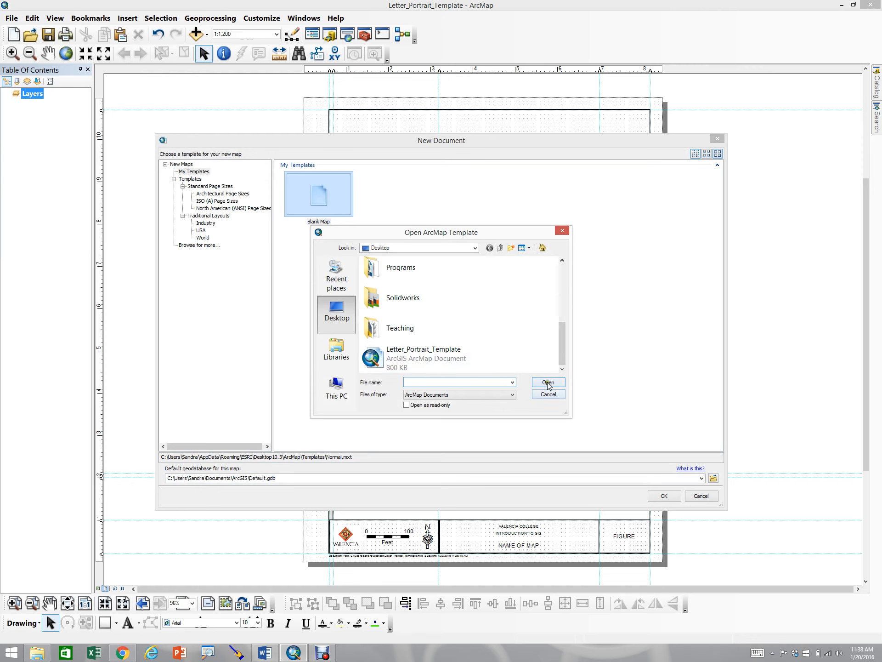
left_click(409, 361)
left_click(548, 382)
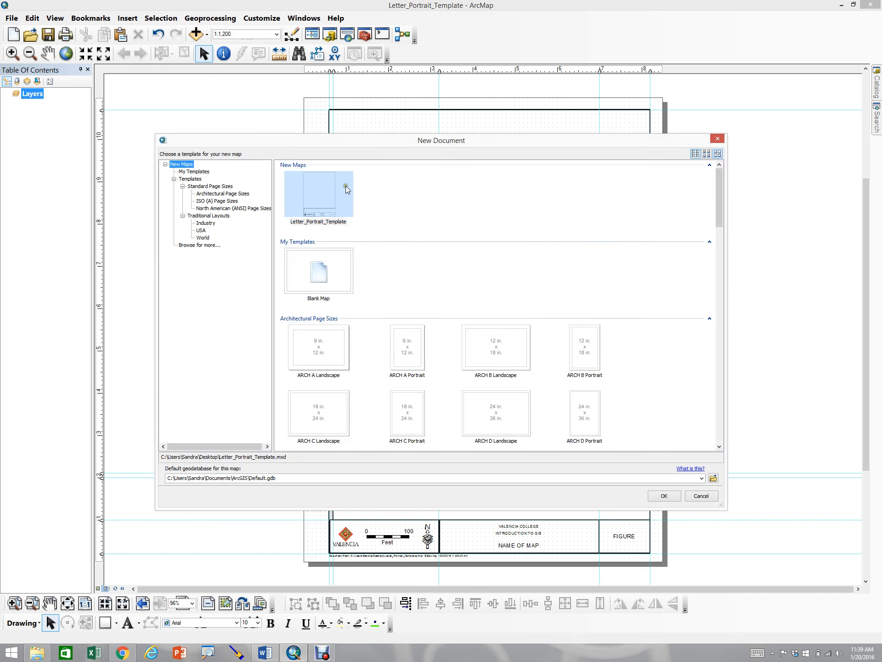
left_click(702, 497)
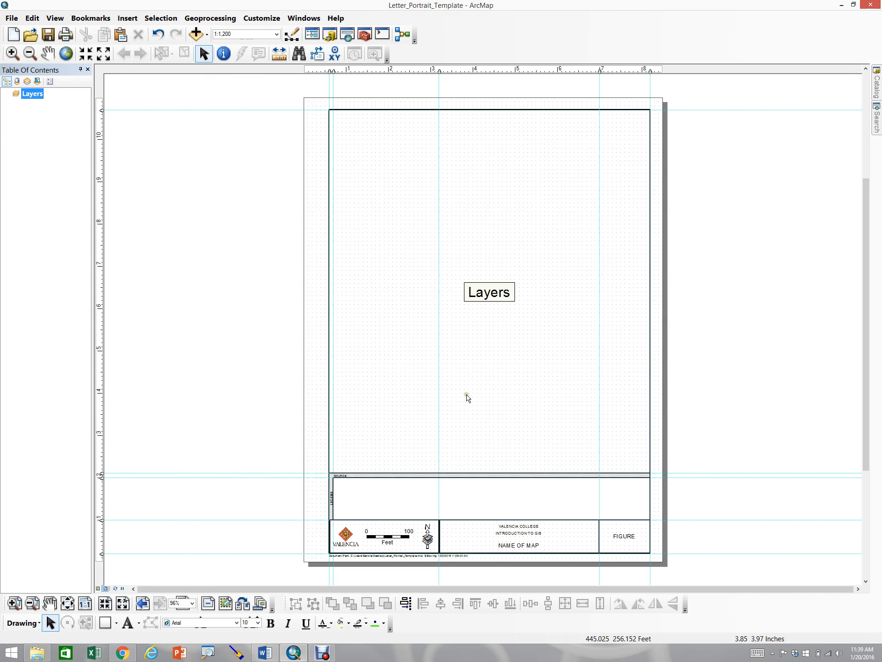